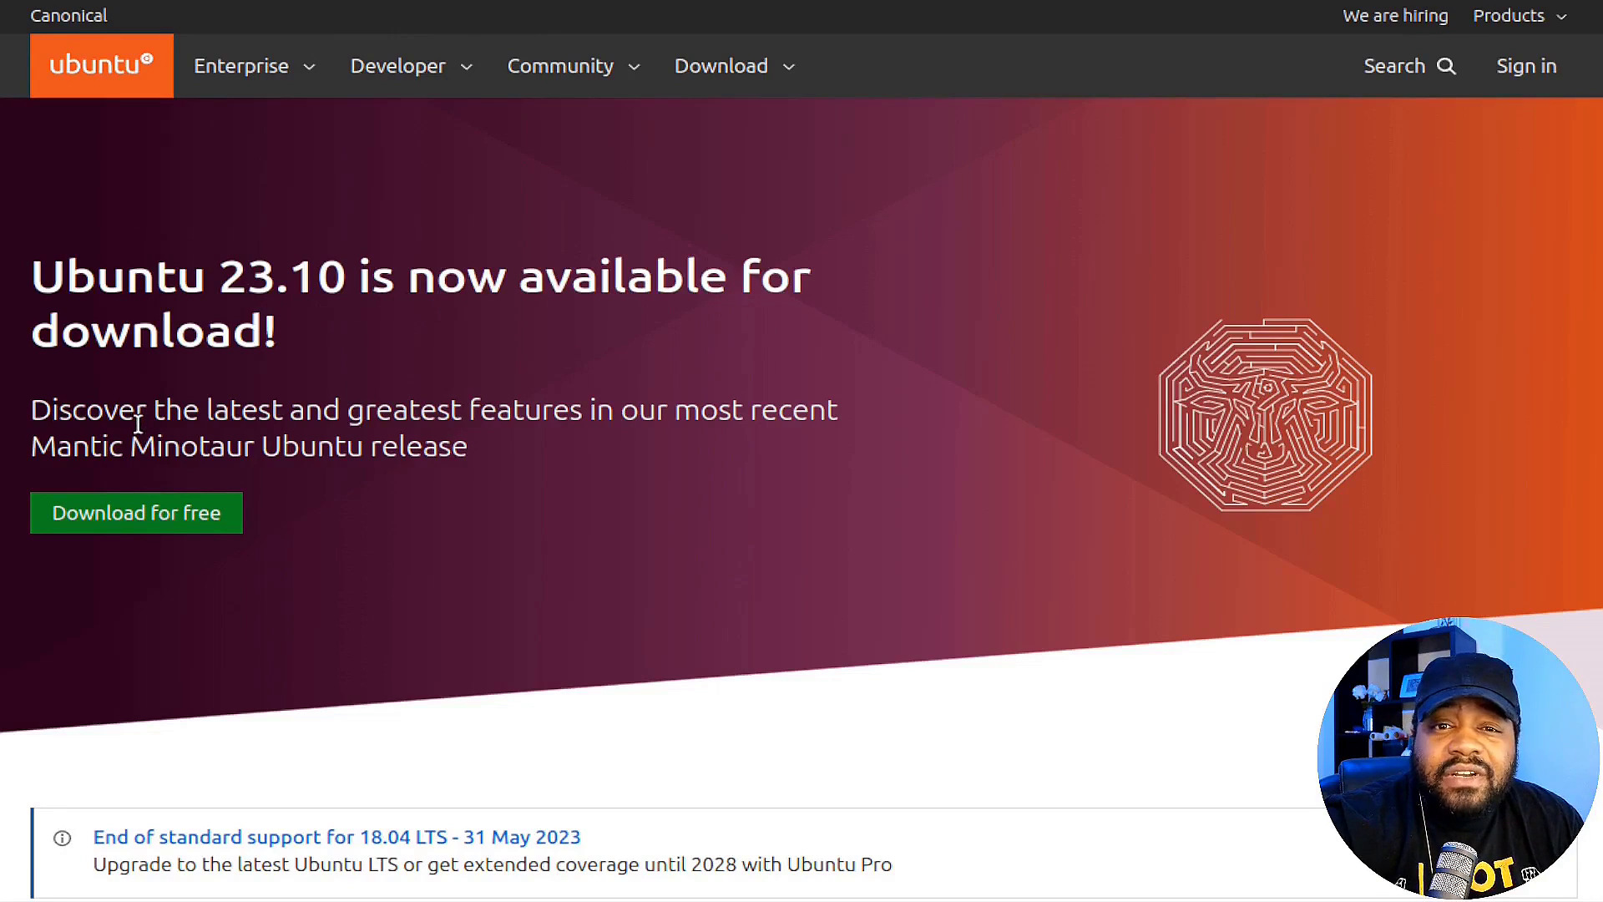
- Go to the Ubuntu Desktop download page and open the 23.10 release-image notice
{"action": "left_click", "coordinate": [794, 82]}
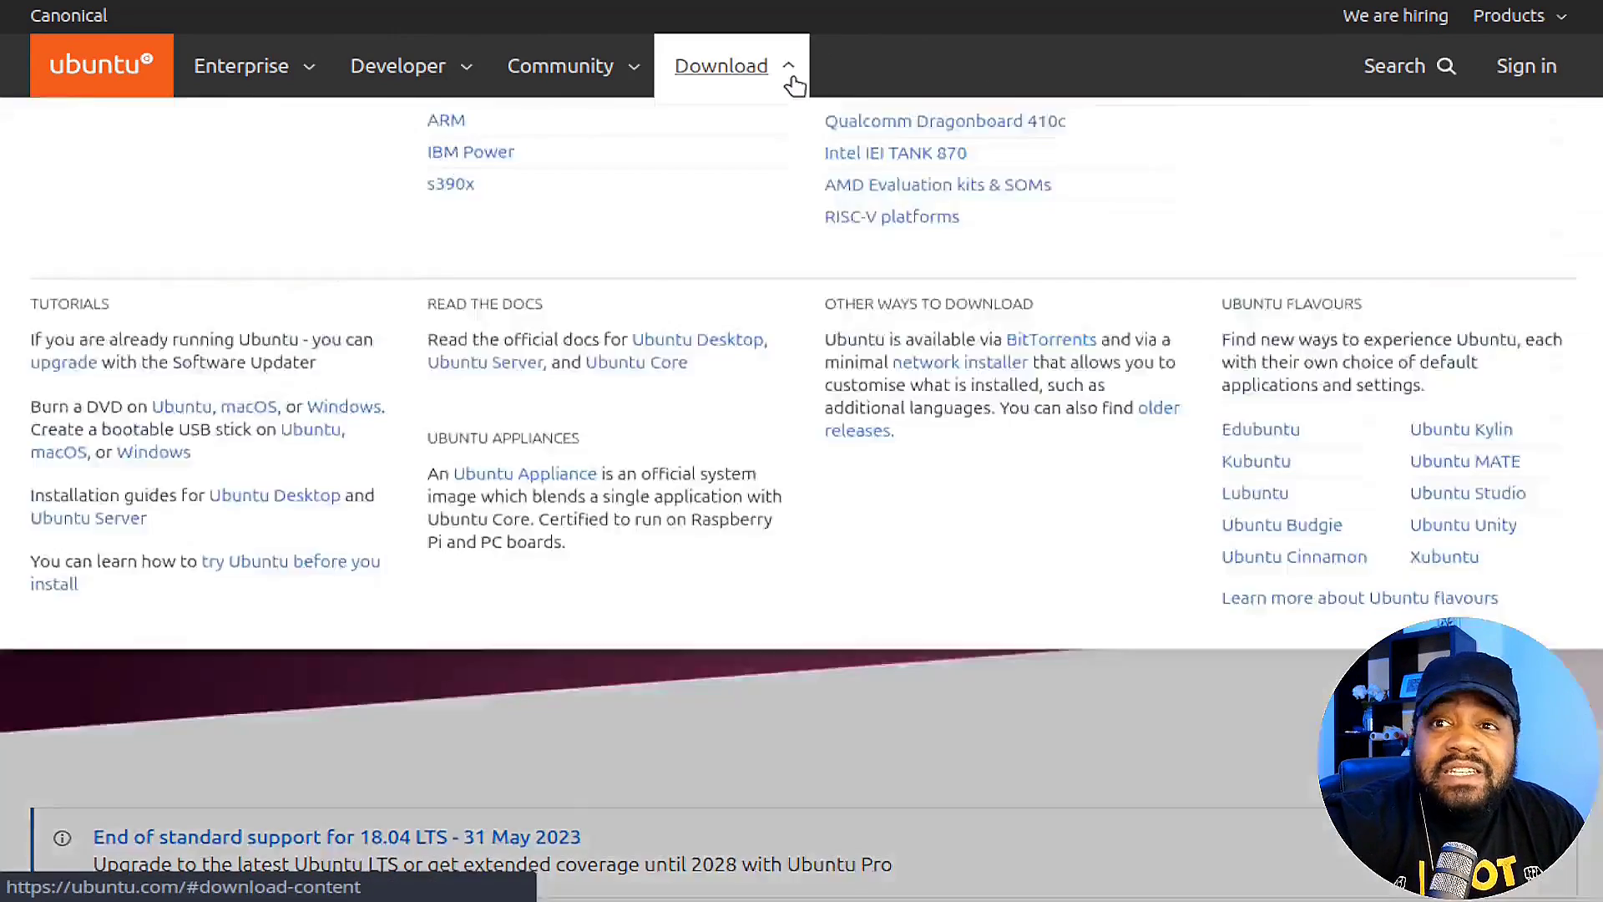
{"action": "left_click", "coordinate": [144, 152]}
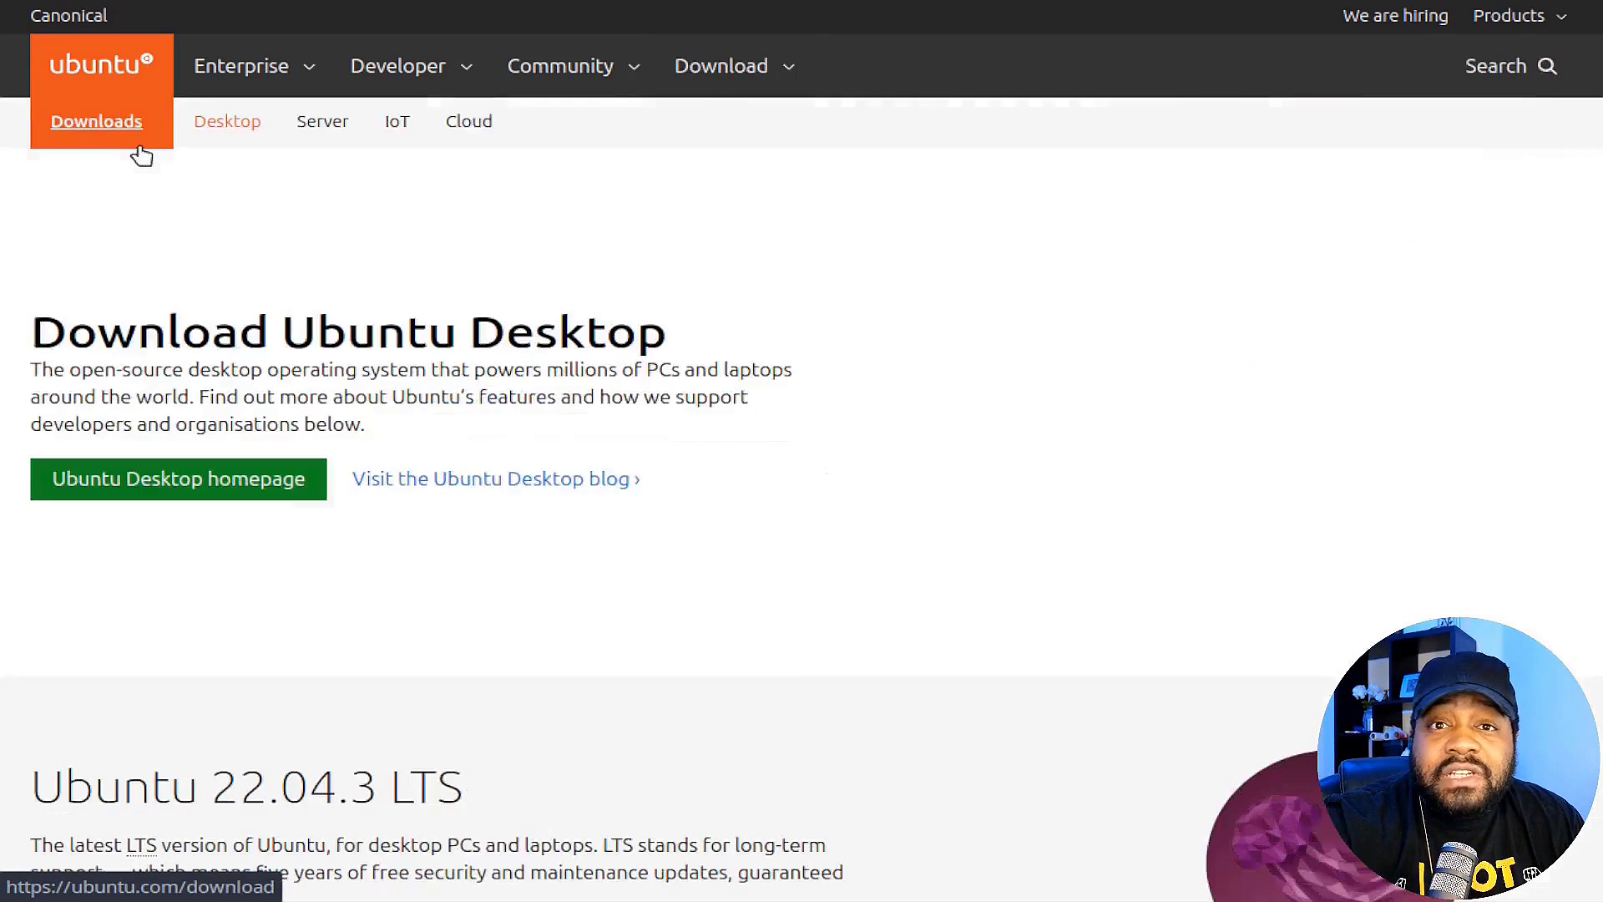
{"action": "scroll", "coordinate": [781, 466], "scroll_direction": "down", "scroll_amount": 5}
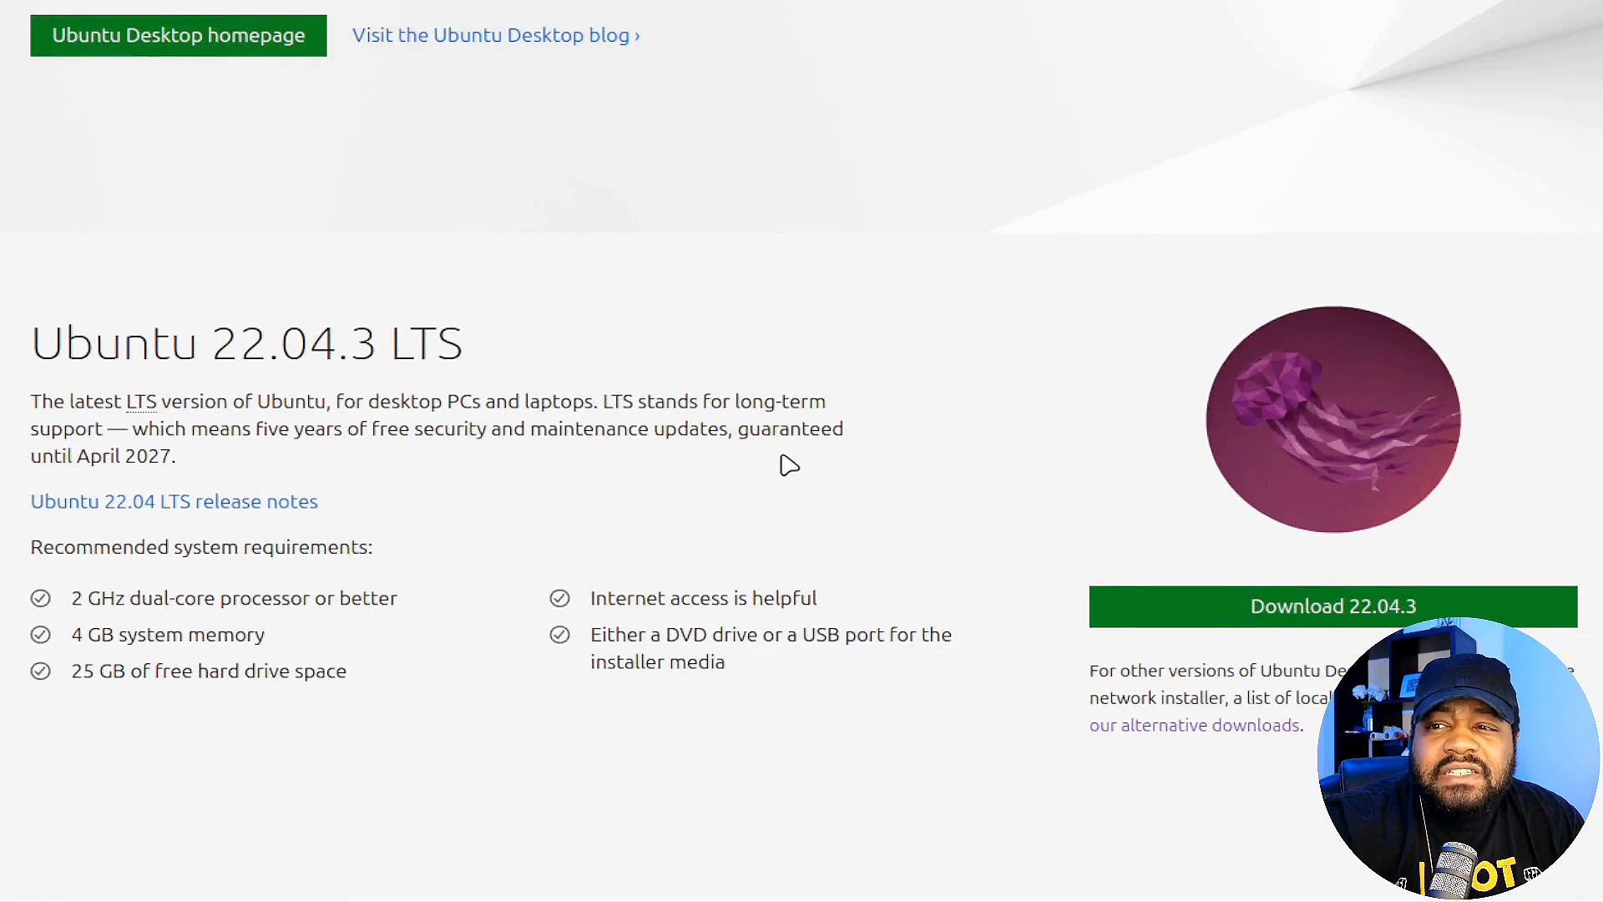
{"action": "scroll", "coordinate": [935, 357], "scroll_direction": "up", "scroll_amount": 5}
{"action": "scroll", "coordinate": [936, 357], "scroll_direction": "down", "scroll_amount": 12}
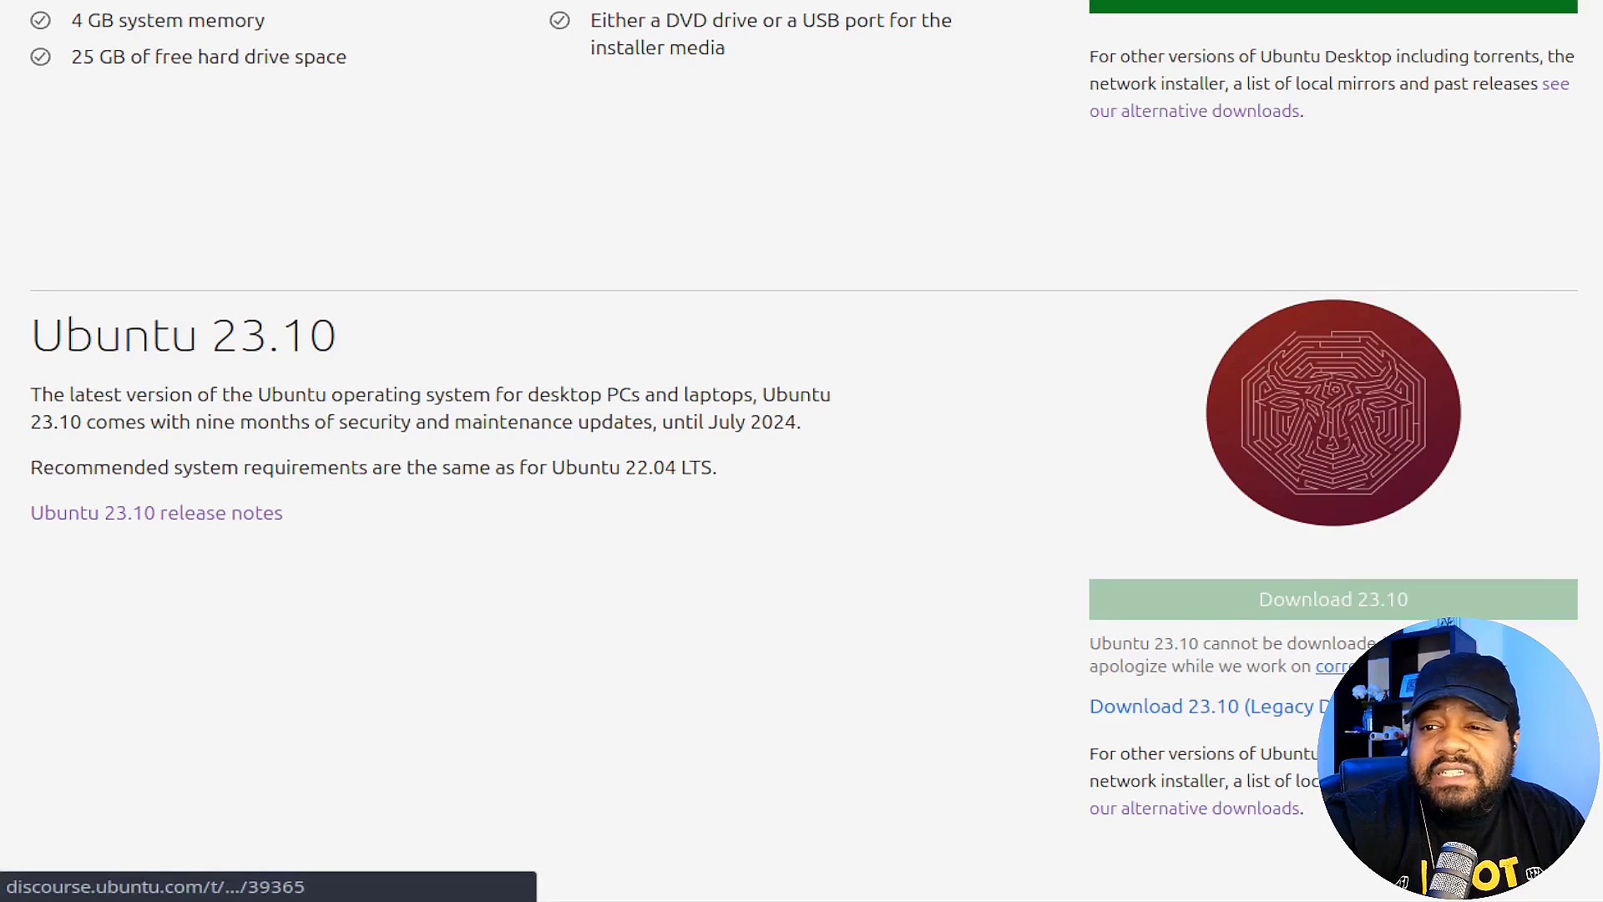
{"action": "left_click", "coordinate": [1334, 666]}
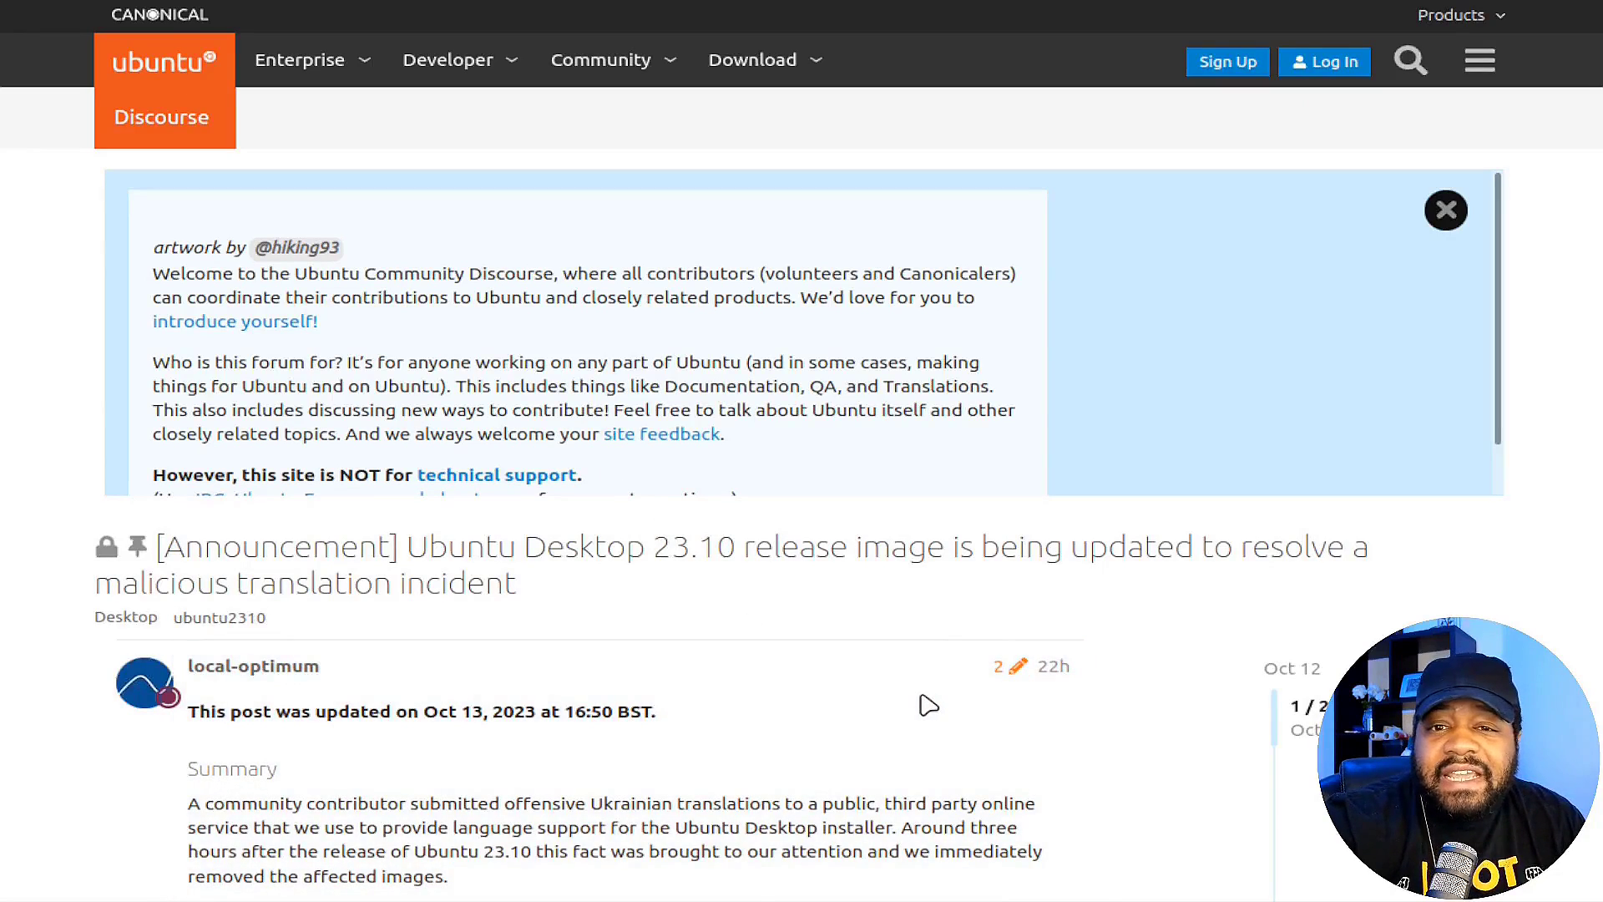
- Read through the Discourse post on the 23.10 image's malicious translation incident
{"action": "scroll", "coordinate": [927, 706], "scroll_direction": "down", "scroll_amount": 2}
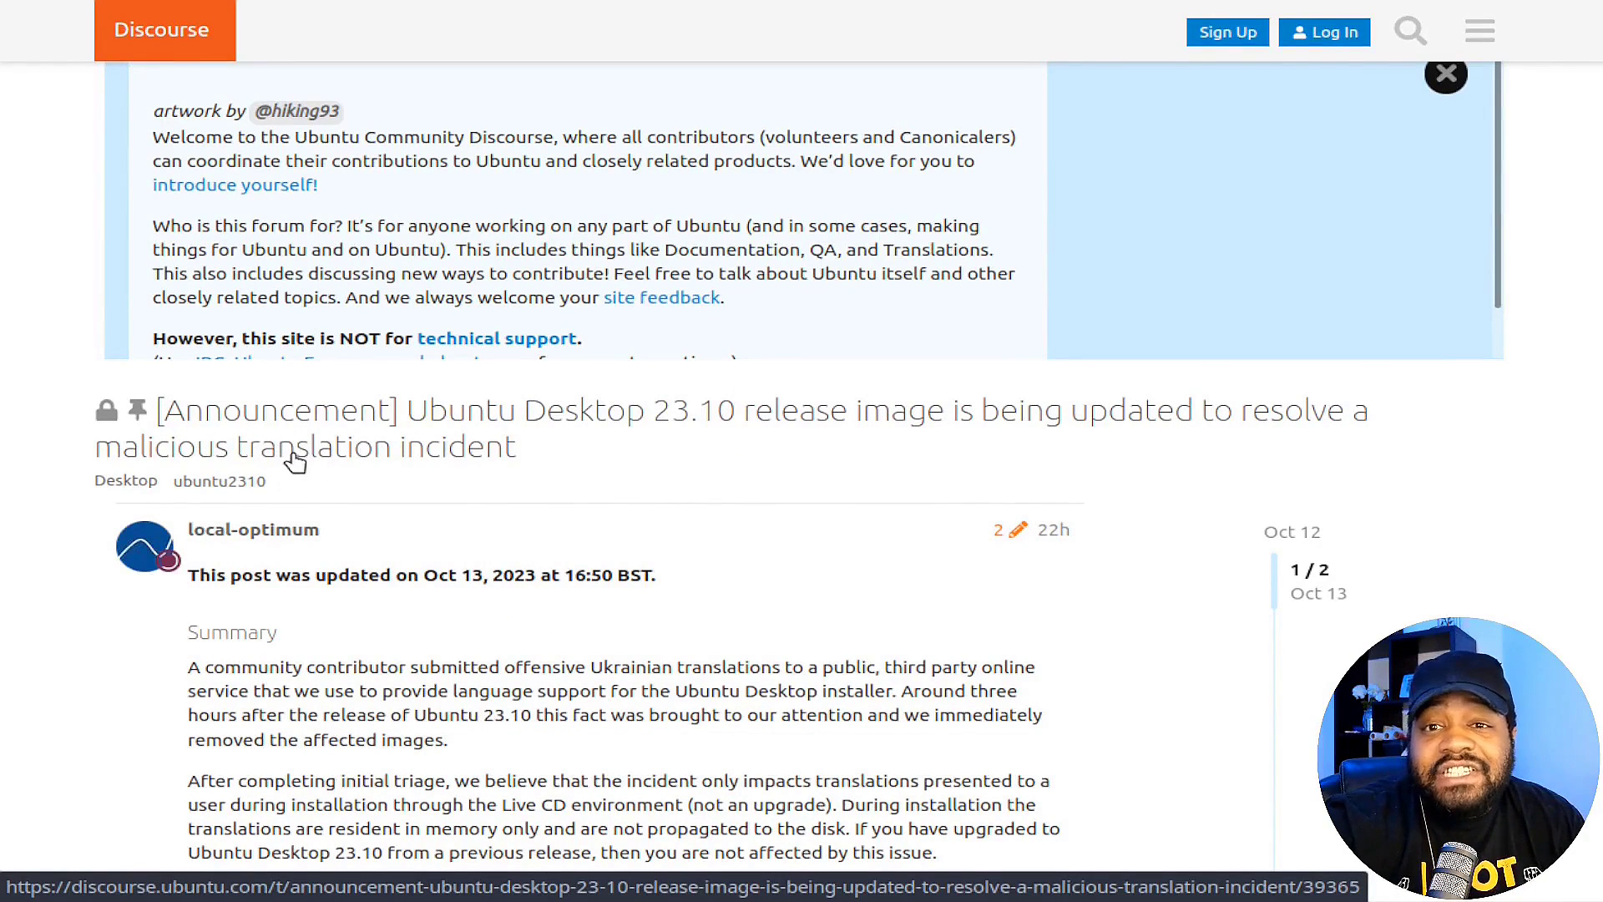
{"action": "scroll", "coordinate": [927, 501], "scroll_direction": "down", "scroll_amount": 3}
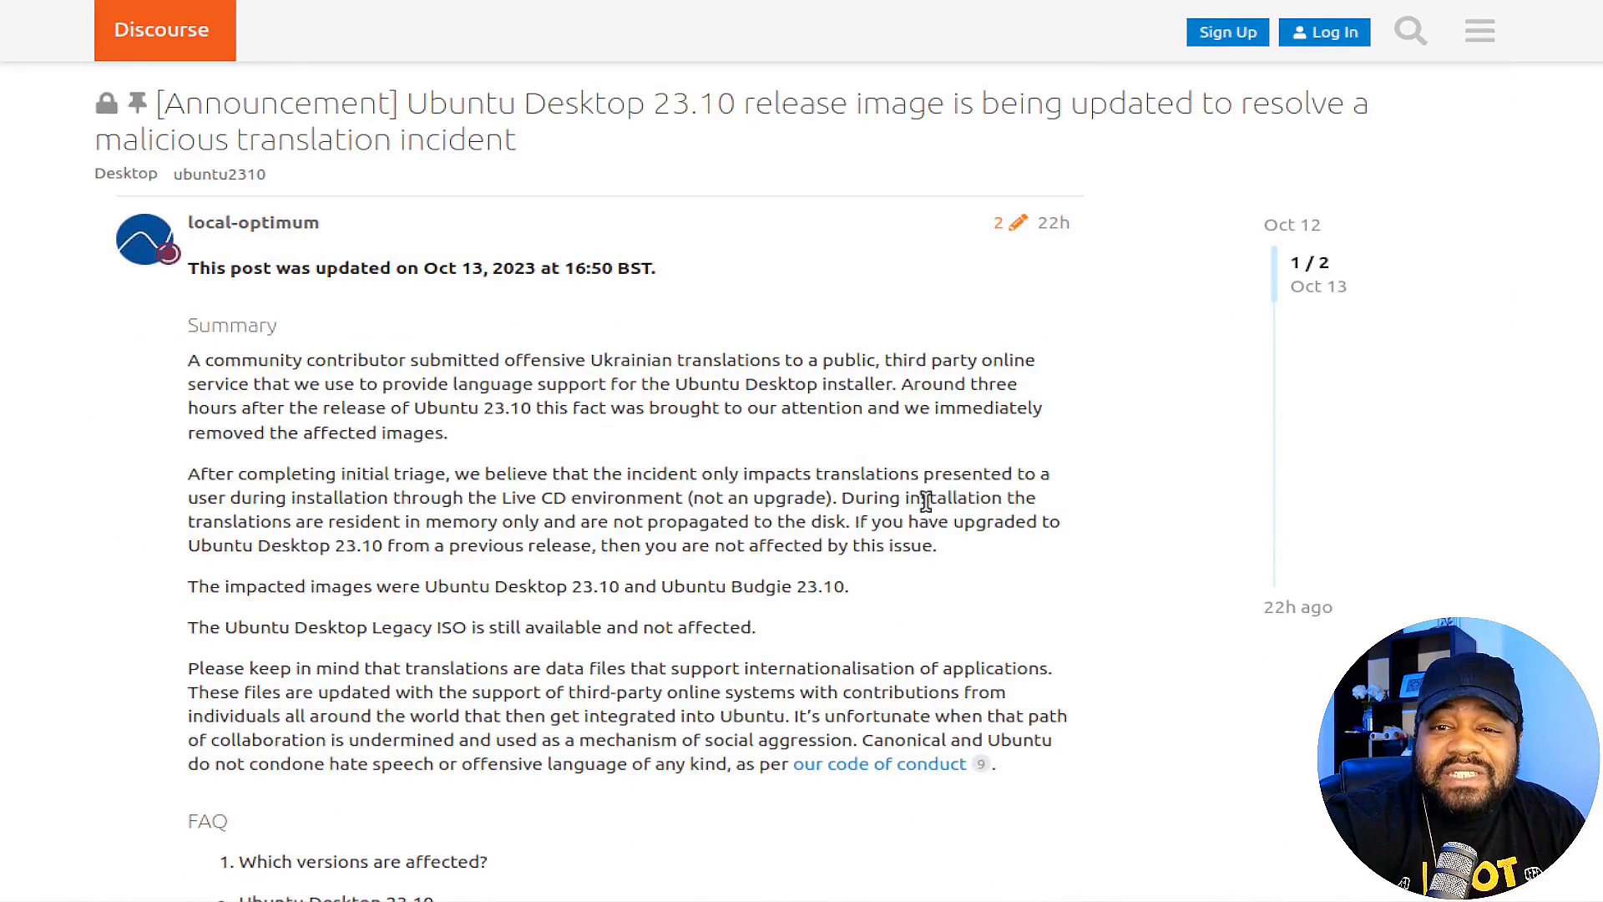
{"action": "scroll", "coordinate": [926, 501], "scroll_direction": "down", "scroll_amount": 2}
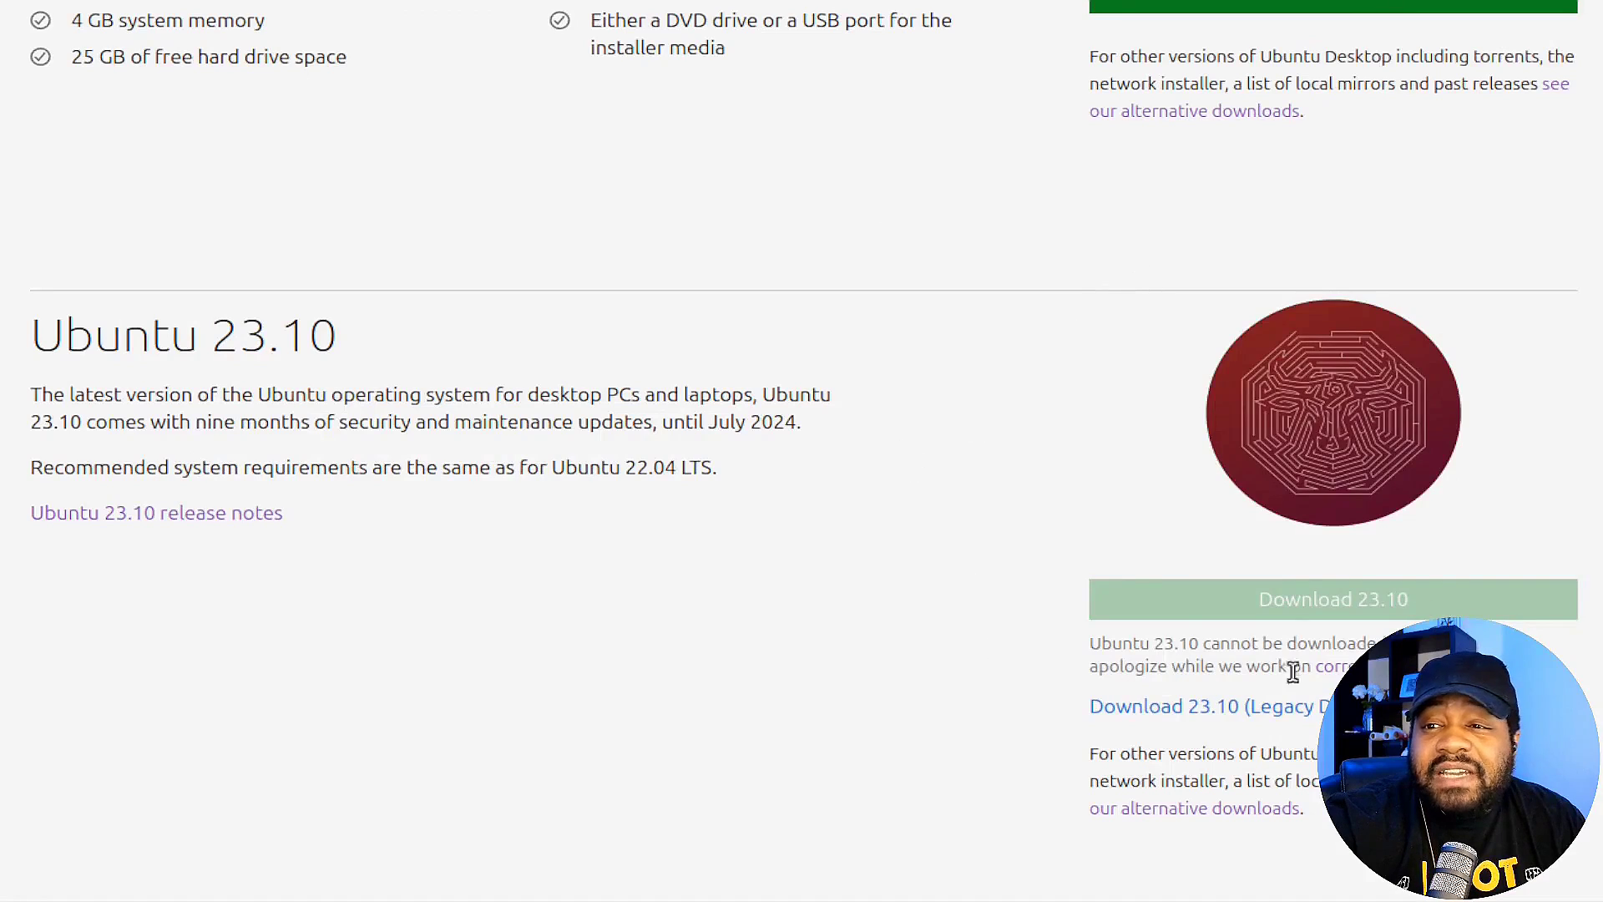
- Open the Ubuntu 23.10 release notes and read down the page
{"action": "left_click", "coordinate": [144, 513]}
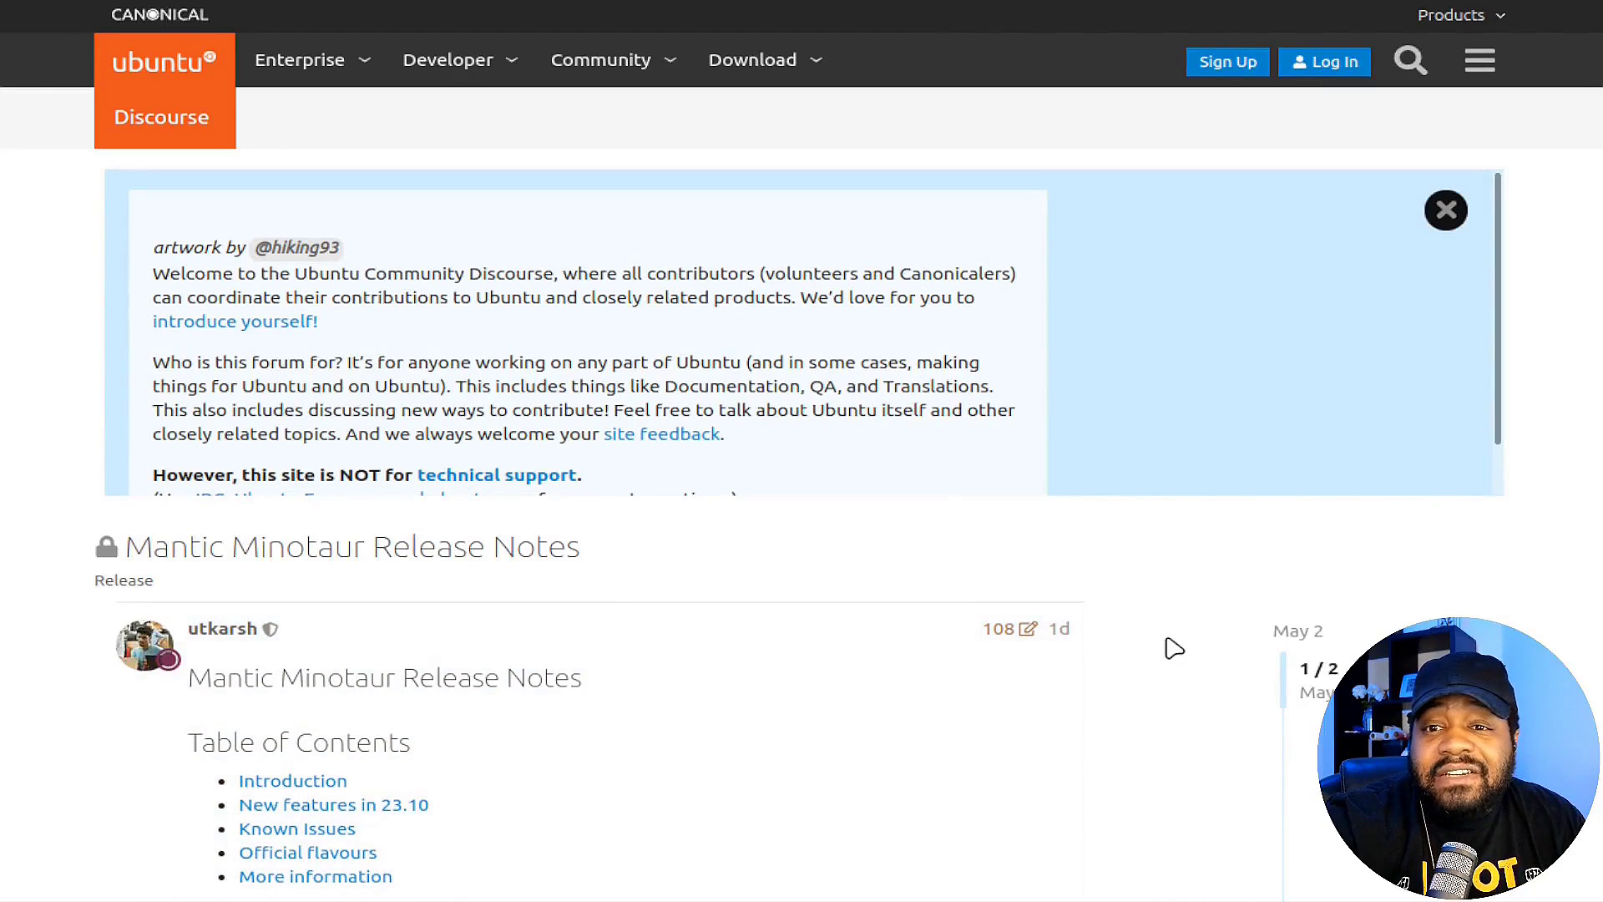
{"action": "scroll", "coordinate": [1175, 649], "scroll_direction": "down", "scroll_amount": 3}
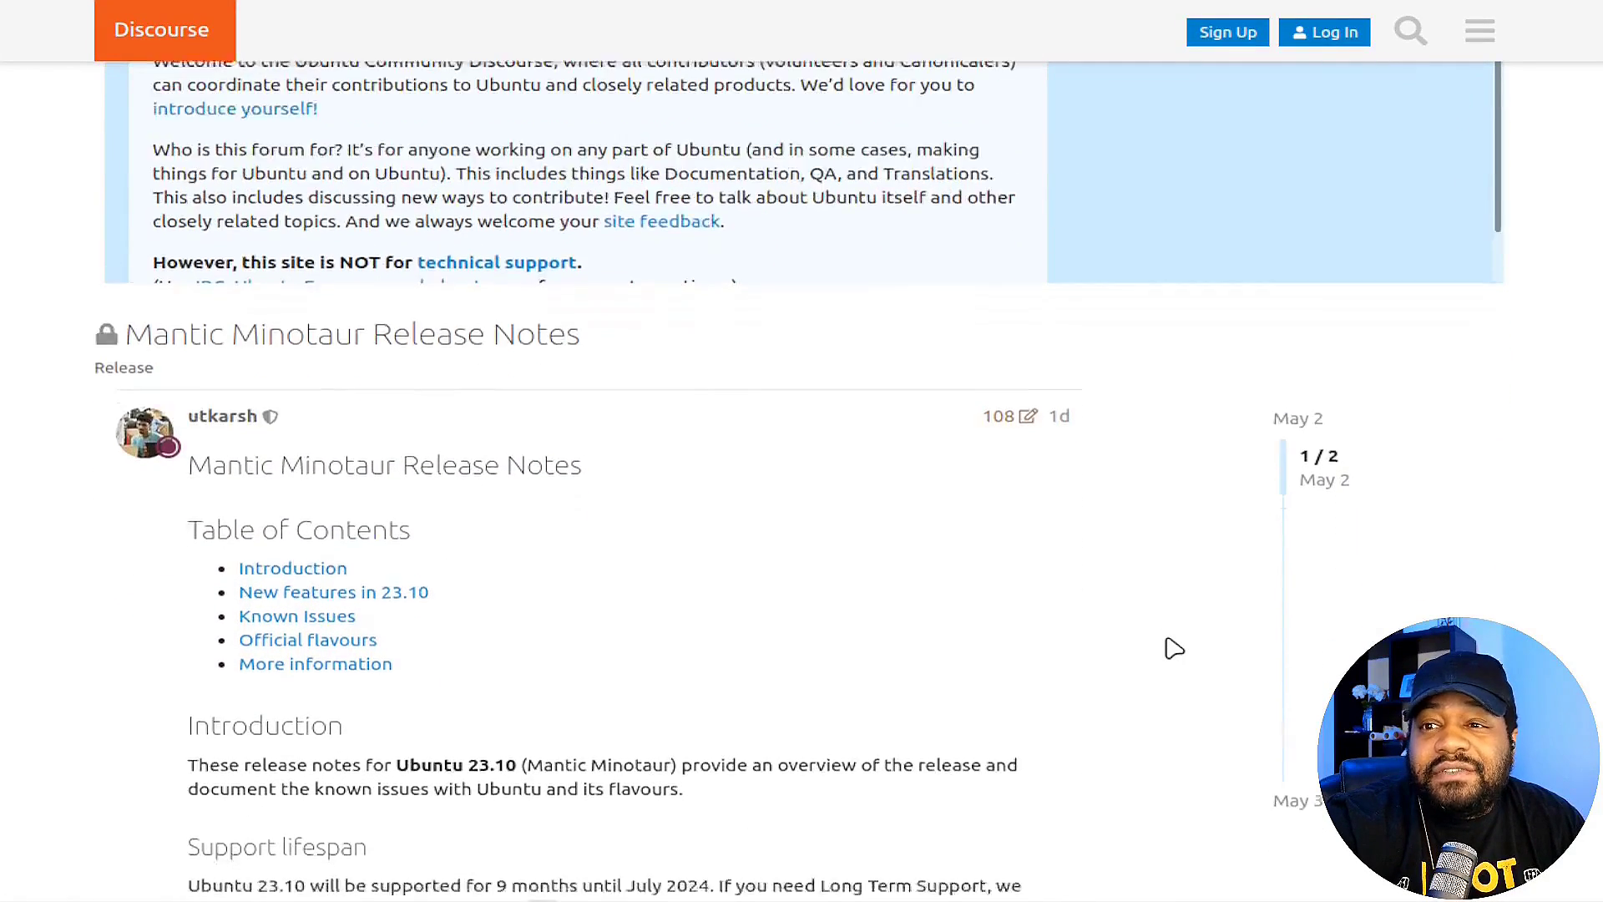
{"action": "scroll", "coordinate": [1175, 648], "scroll_direction": "down", "scroll_amount": 2}
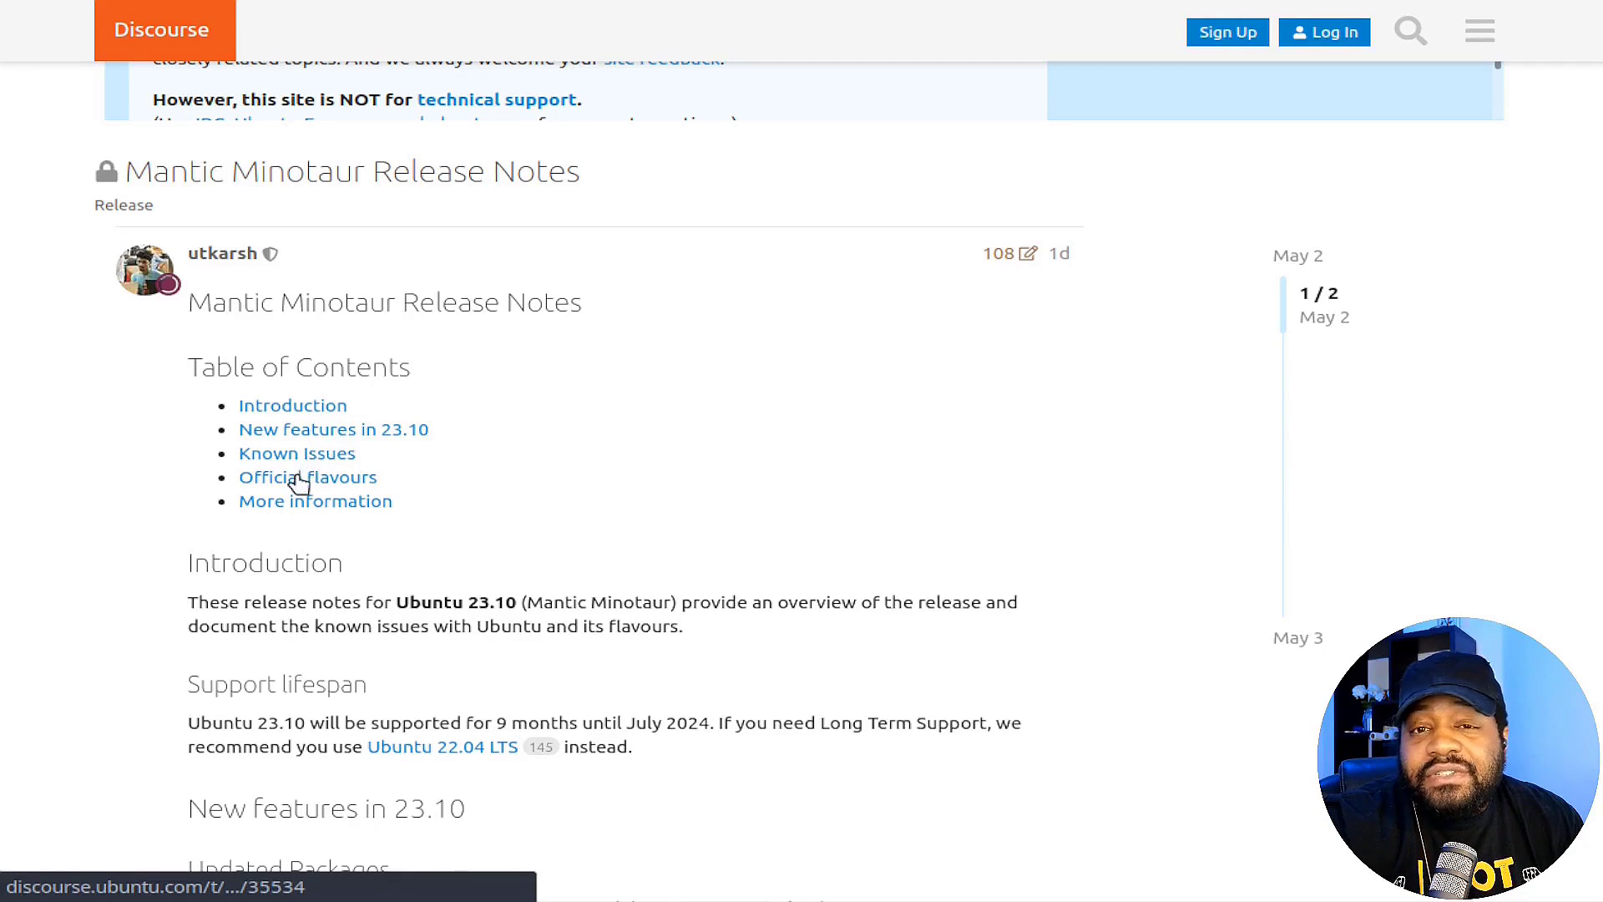
{"action": "scroll", "coordinate": [906, 534], "scroll_direction": "down", "scroll_amount": 4}
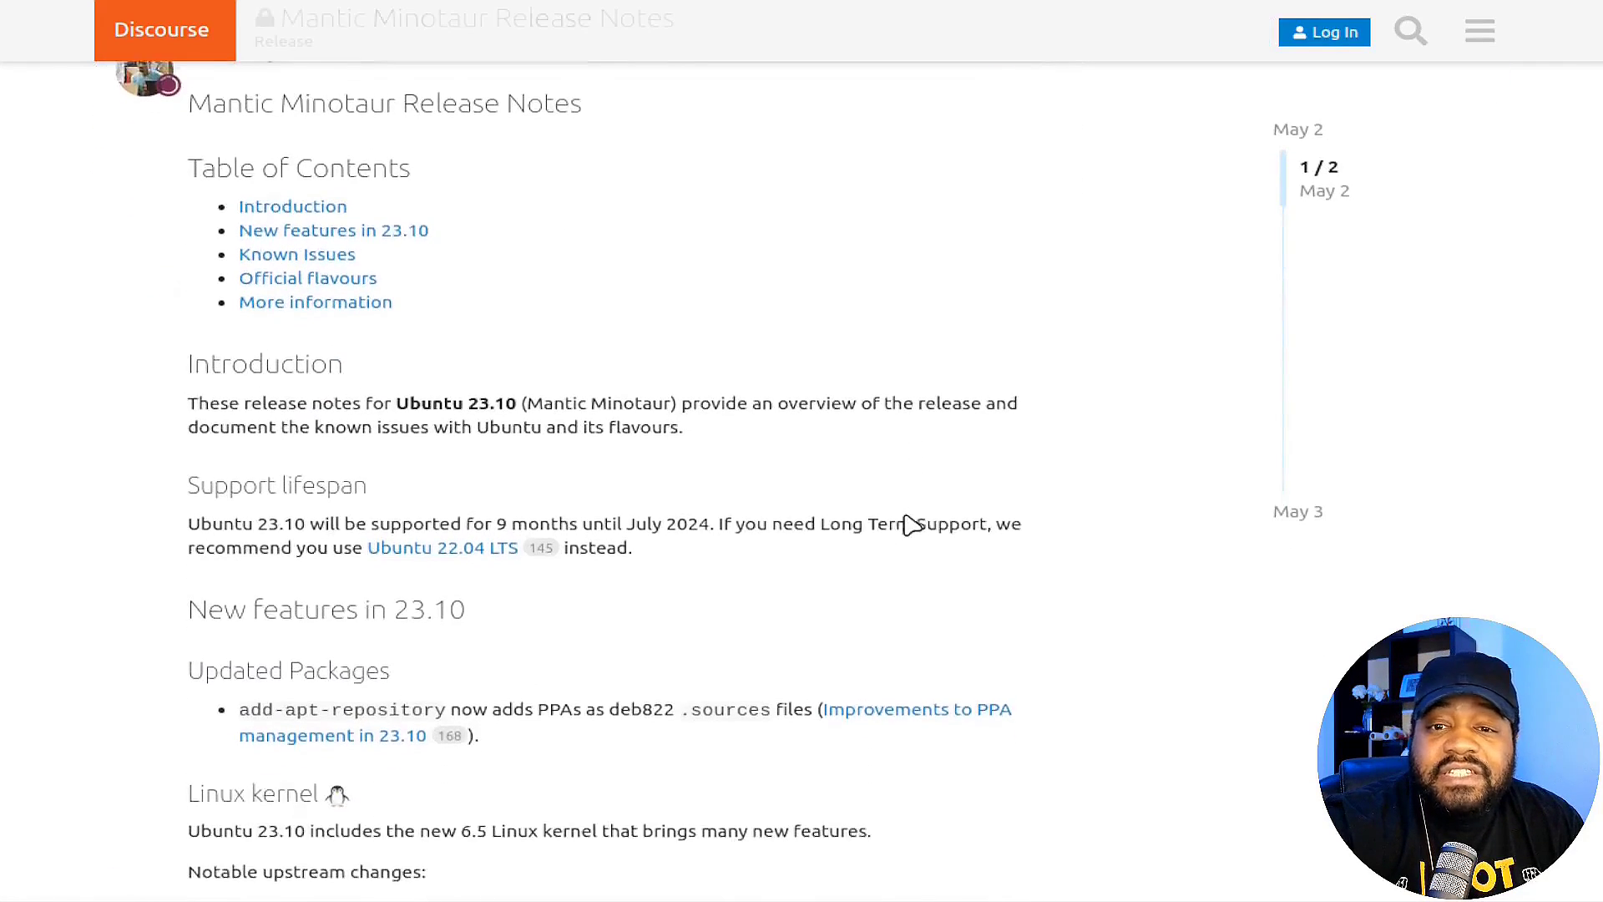
{"action": "scroll", "coordinate": [1148, 560], "scroll_direction": "down", "scroll_amount": 5}
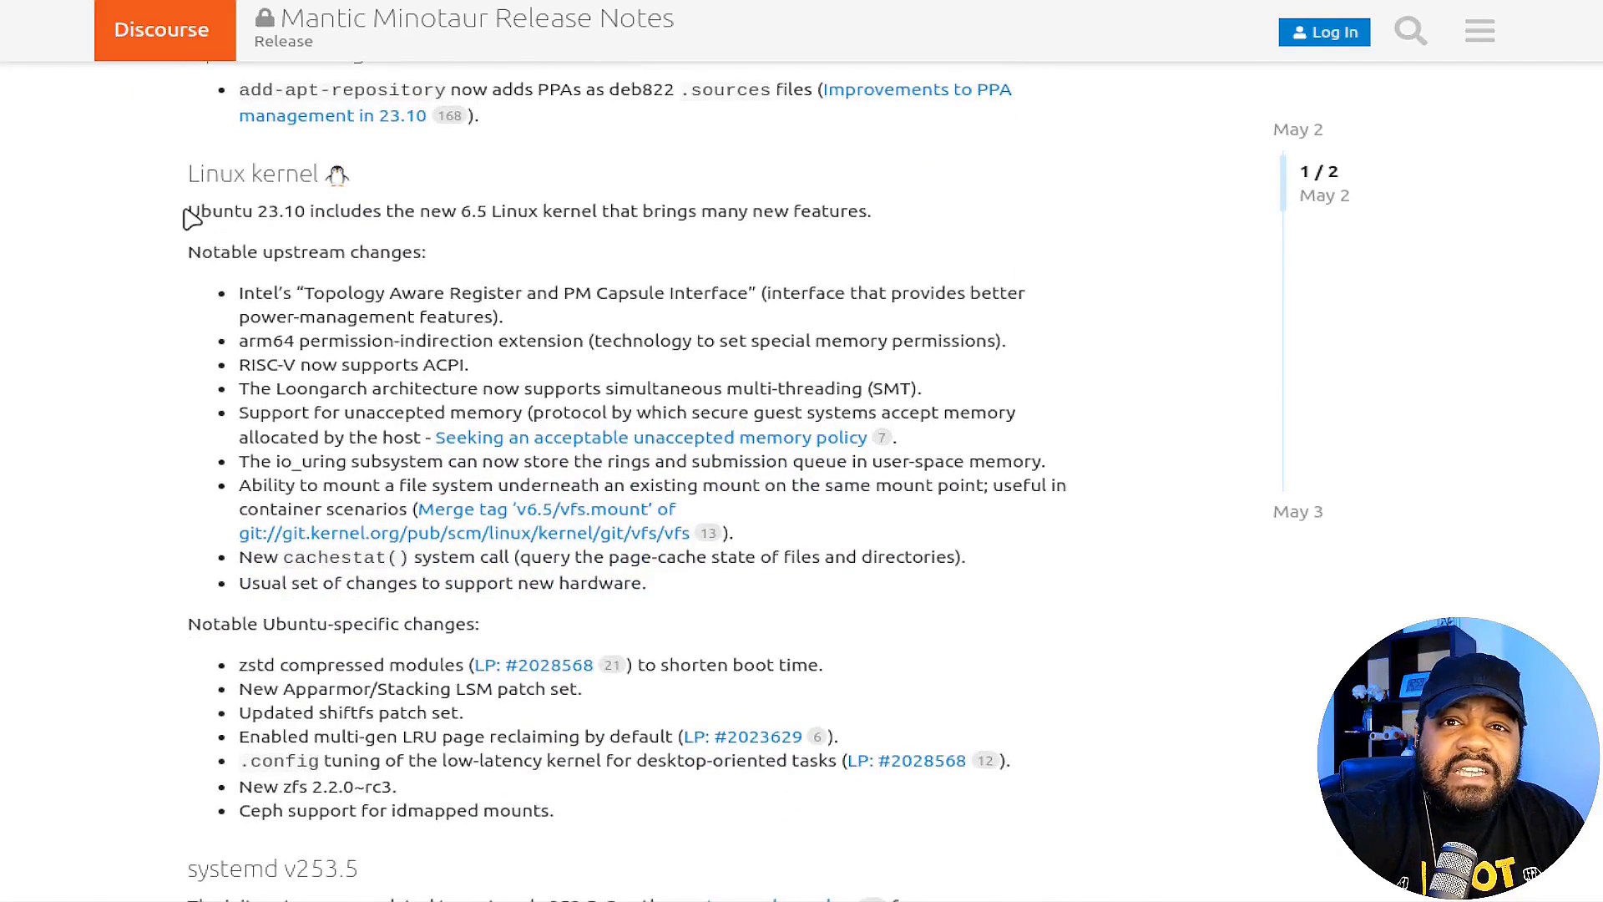
- Highlight the 6.5 Linux kernel sentence and read on to the Ubuntu Desktop installer changes
{"action": "left_click_drag", "start_coordinate": [186, 213], "coordinate": [706, 232]}
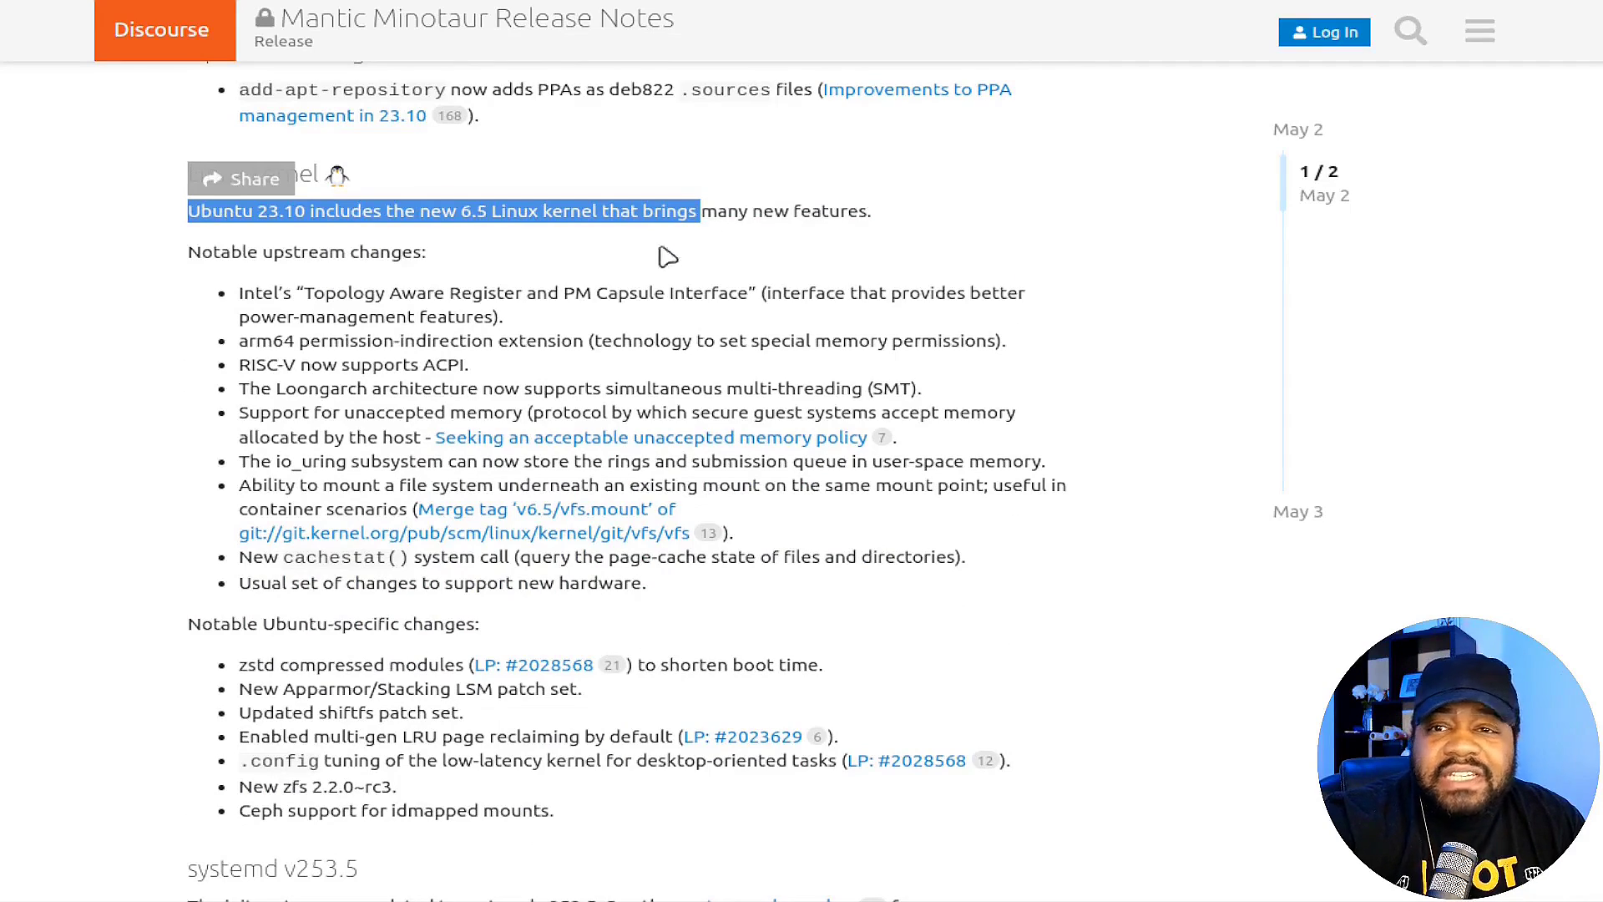
{"action": "scroll", "coordinate": [576, 317], "scroll_direction": "down", "scroll_amount": 6}
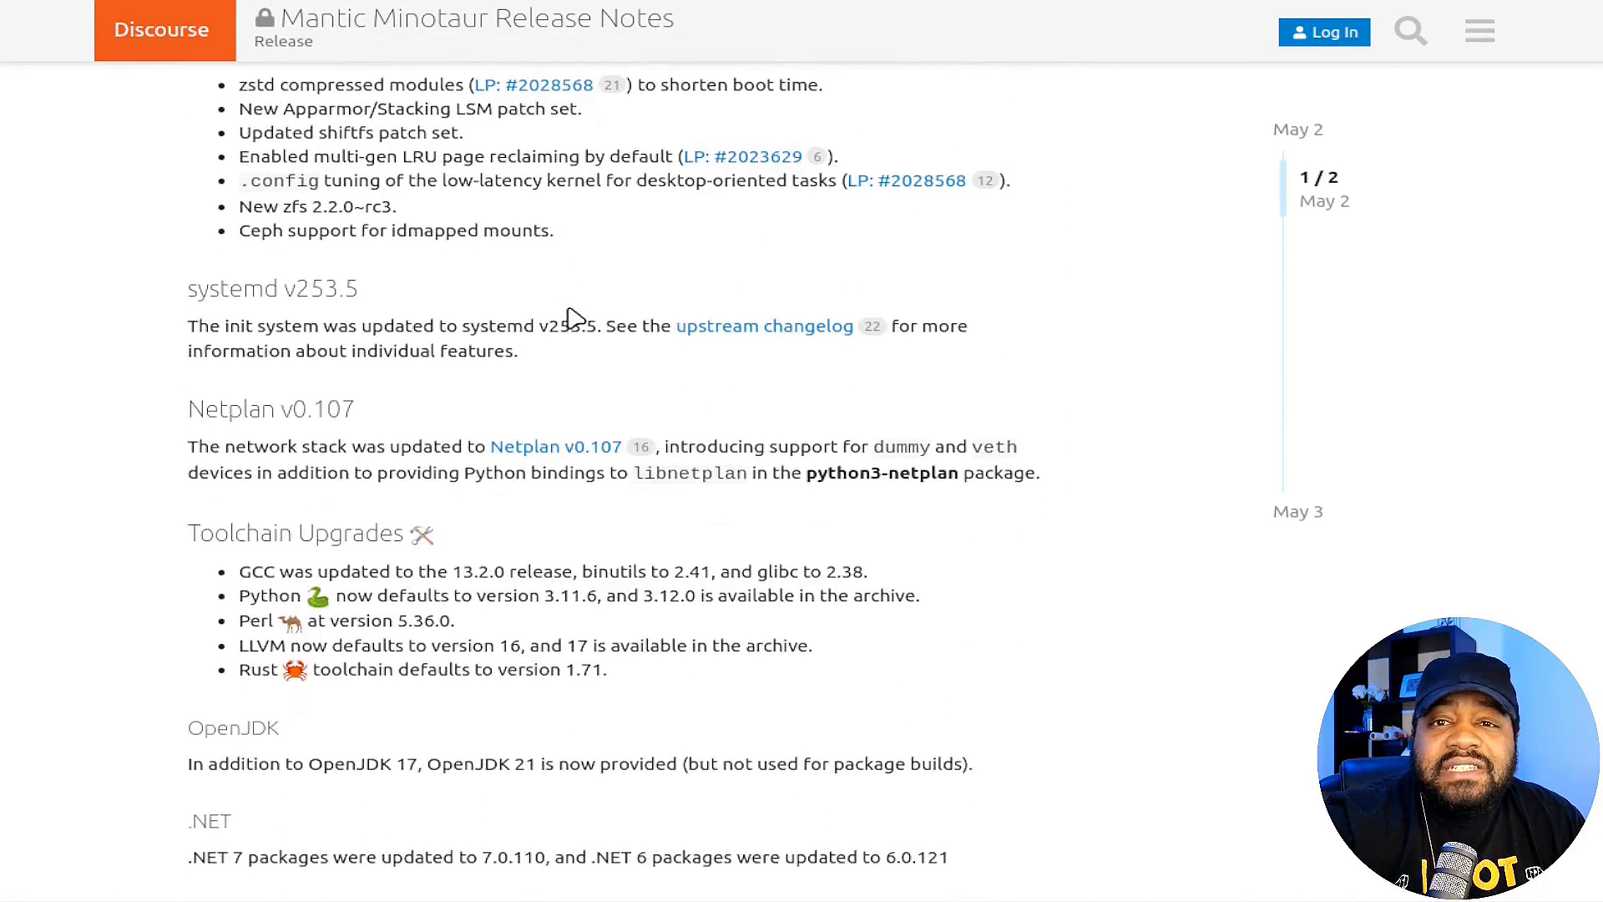
{"action": "scroll", "coordinate": [576, 318], "scroll_direction": "up", "scroll_amount": 2}
{"action": "scroll", "coordinate": [576, 317], "scroll_direction": "down", "scroll_amount": 8}
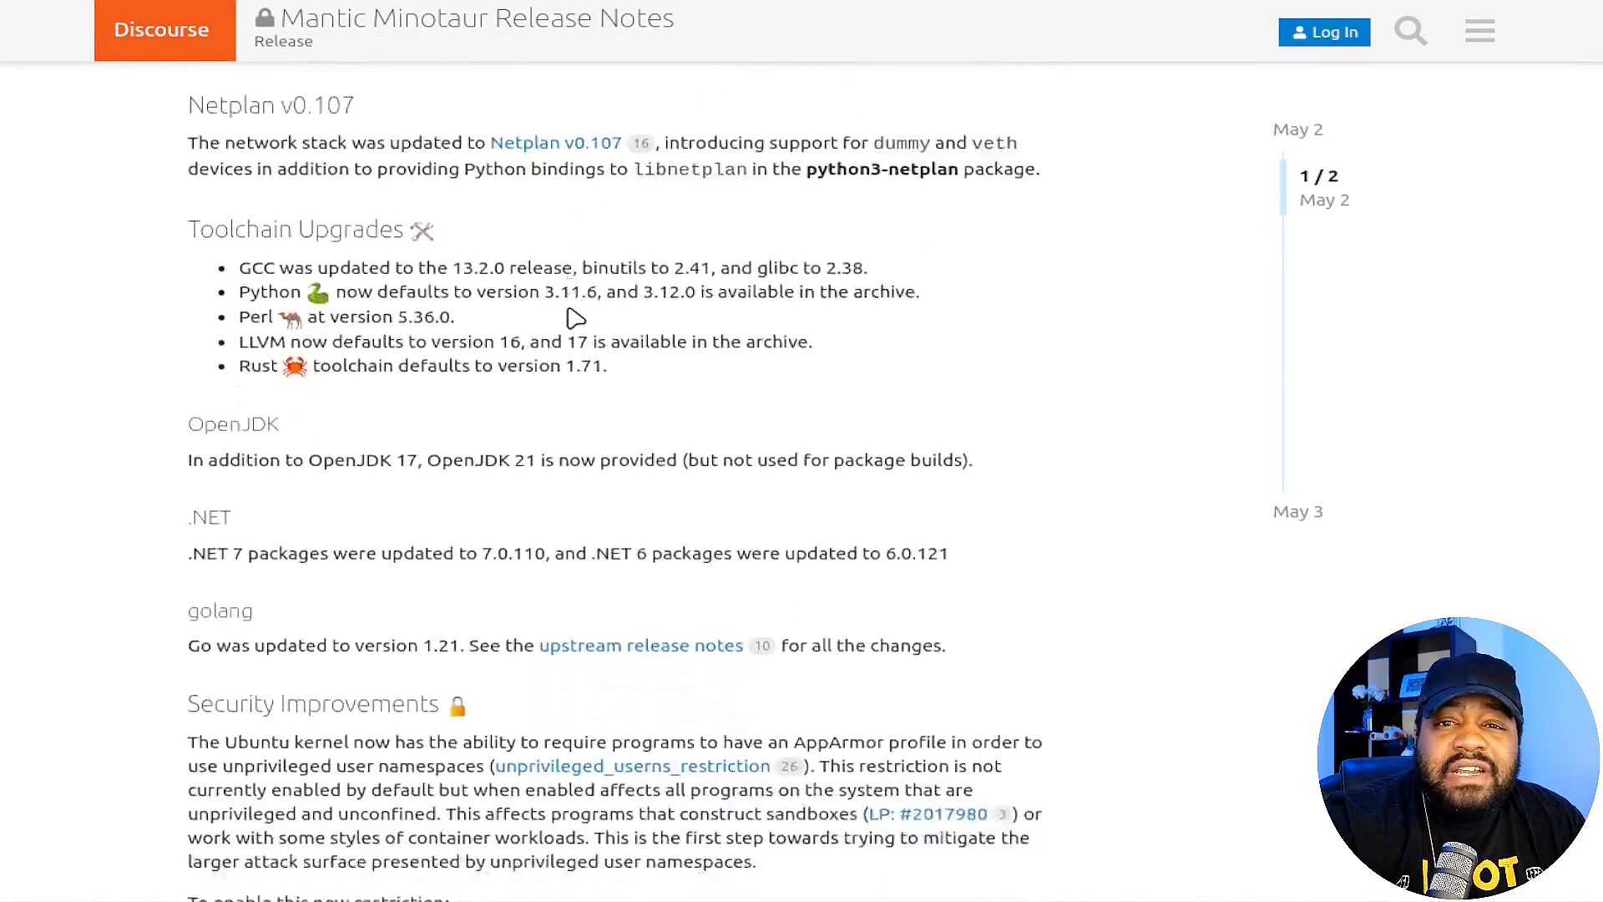
{"action": "scroll", "coordinate": [576, 317], "scroll_direction": "down", "scroll_amount": 14}
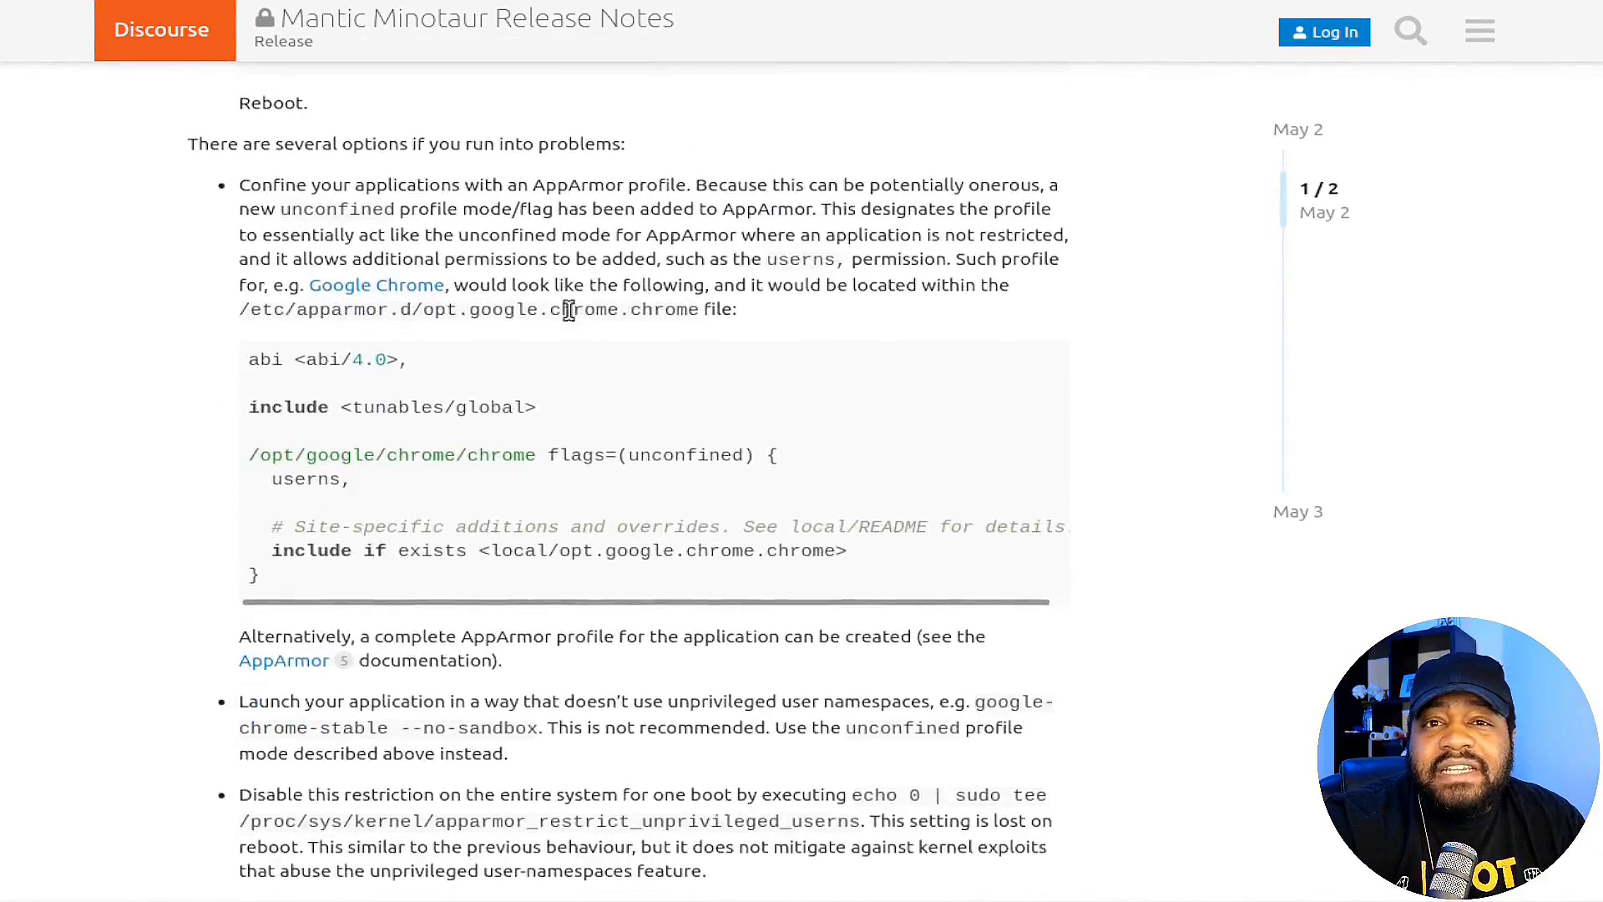
{"action": "scroll", "coordinate": [576, 318], "scroll_direction": "down", "scroll_amount": 6}
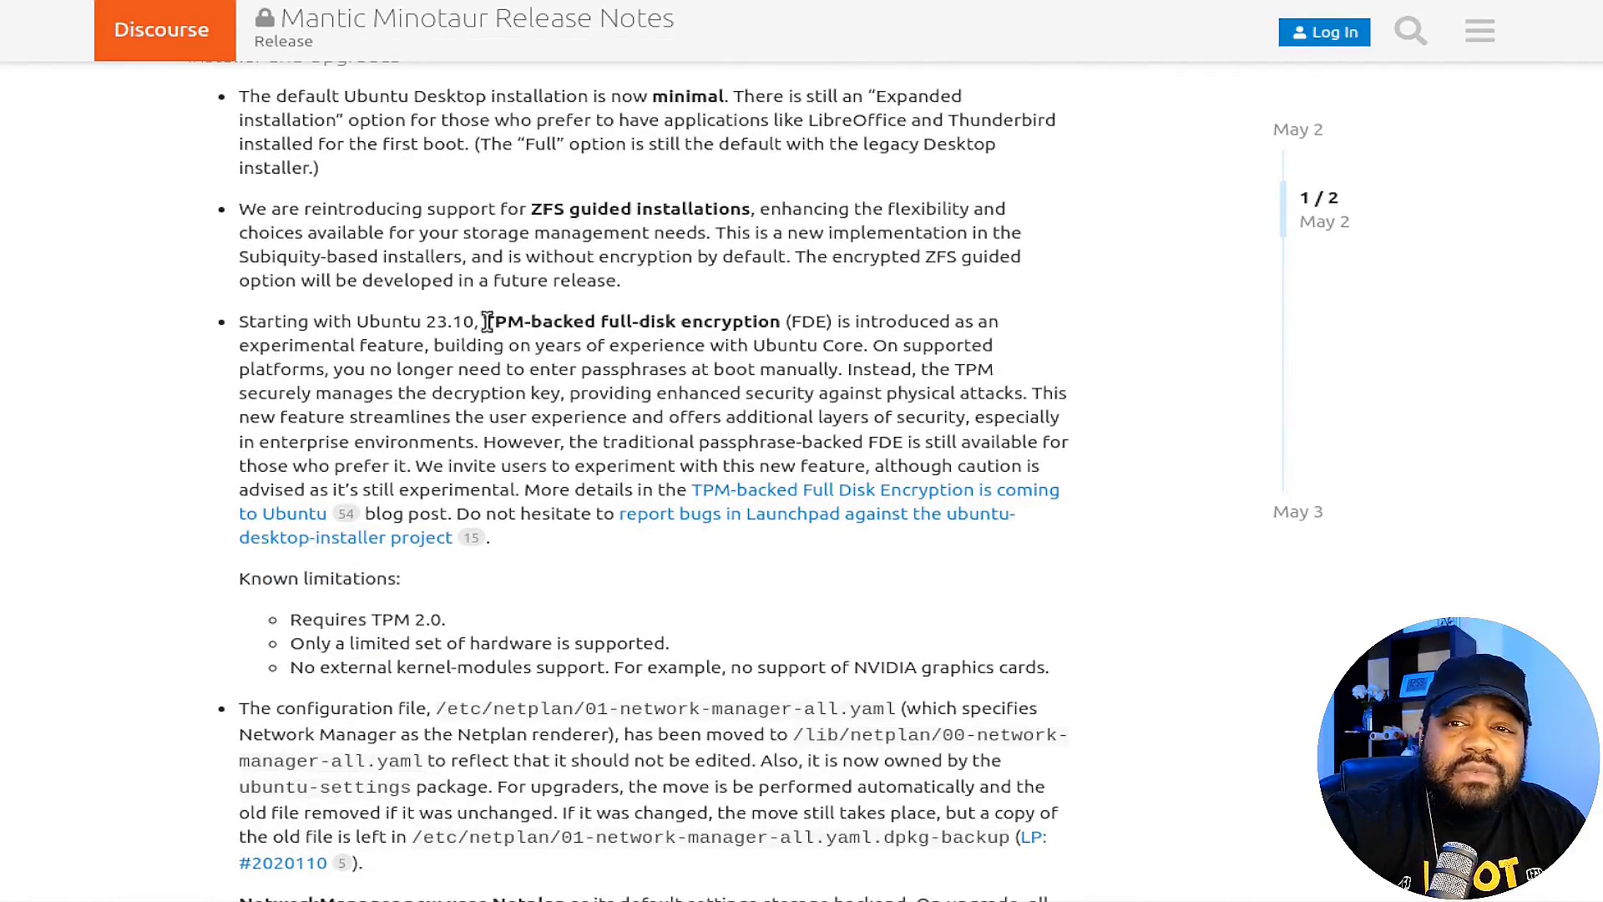
- Highlight 'TPM-backed full-disk encryption' and read on past the Netplan and ADSys changes
{"action": "left_click_drag", "start_coordinate": [482, 319], "coordinate": [769, 320]}
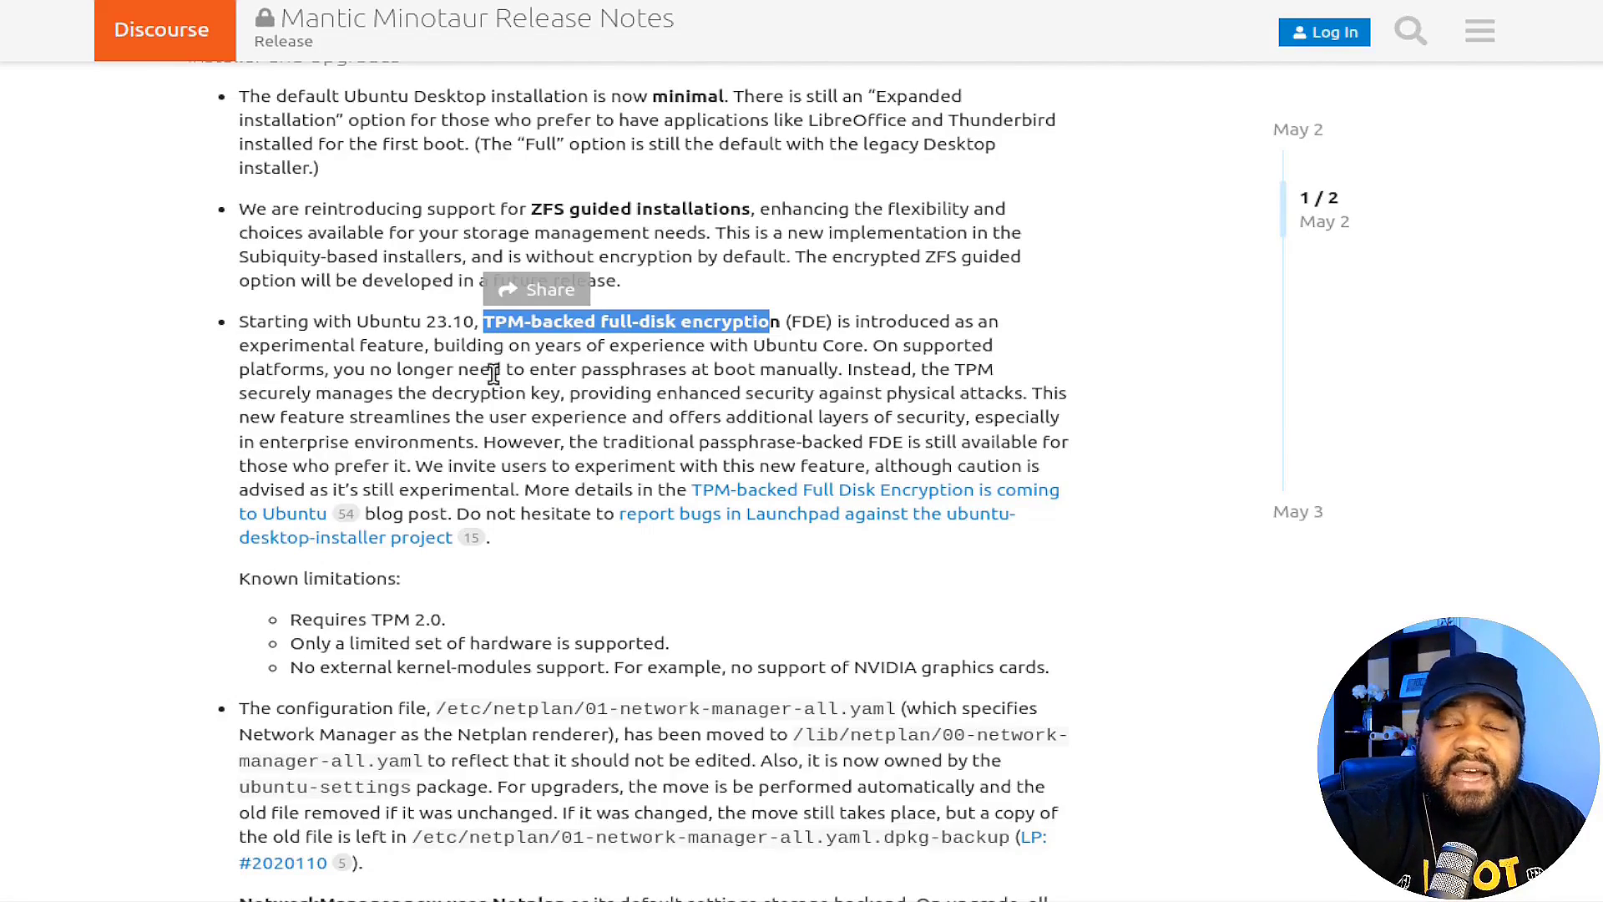
{"action": "scroll", "coordinate": [493, 374], "scroll_direction": "down", "scroll_amount": 3}
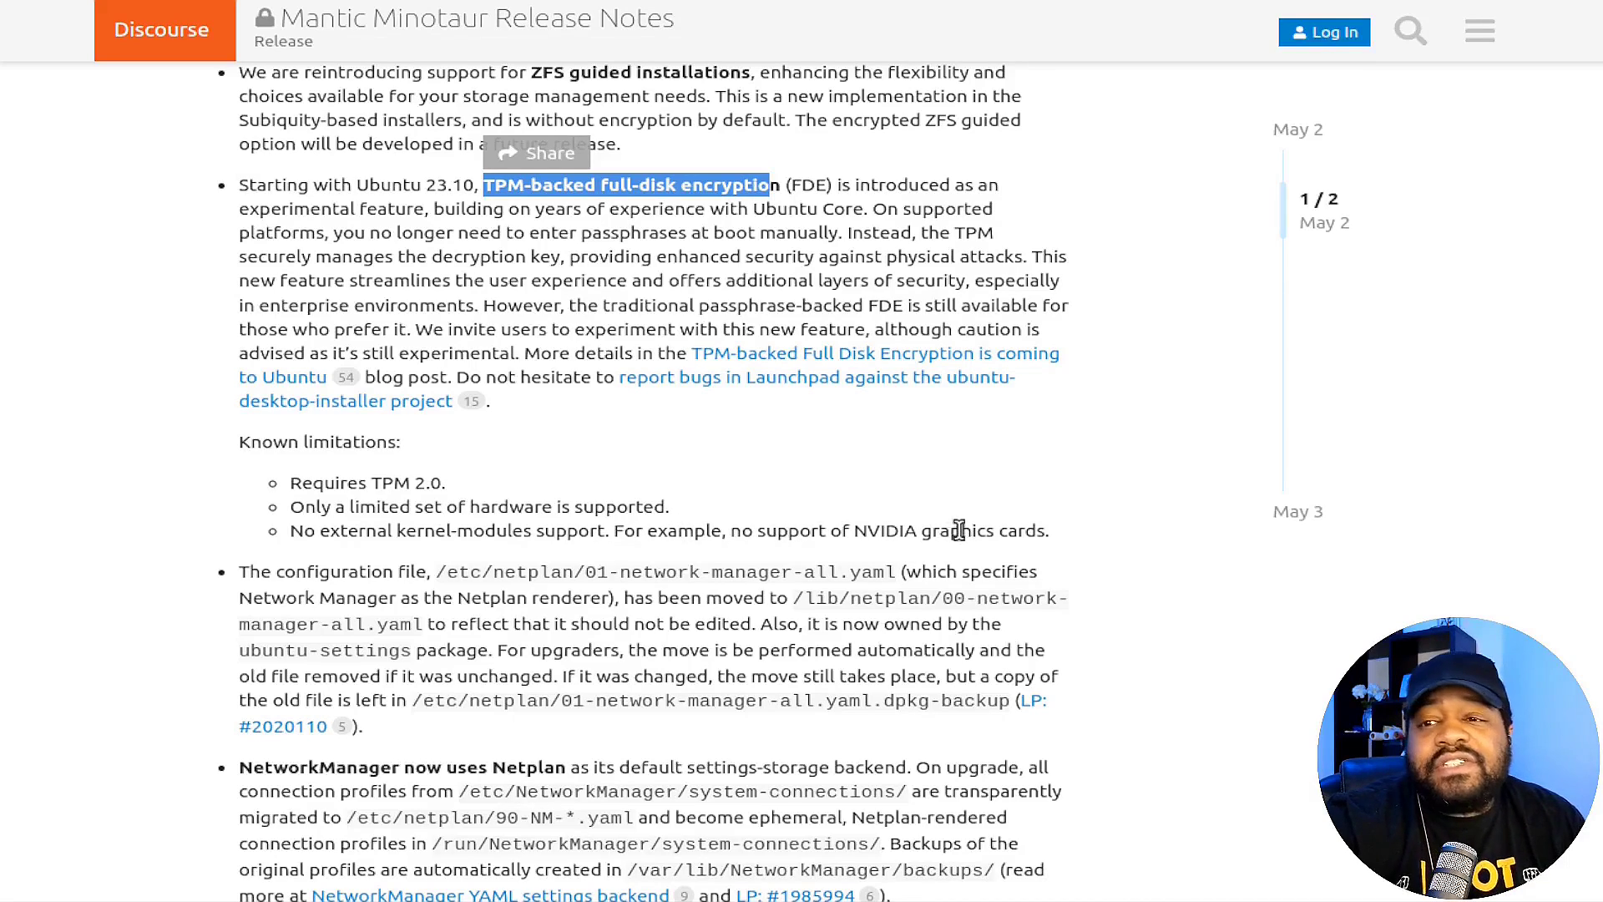
{"action": "scroll", "coordinate": [705, 528], "scroll_direction": "down", "scroll_amount": 2}
{"action": "scroll", "coordinate": [501, 418], "scroll_direction": "up", "scroll_amount": 5}
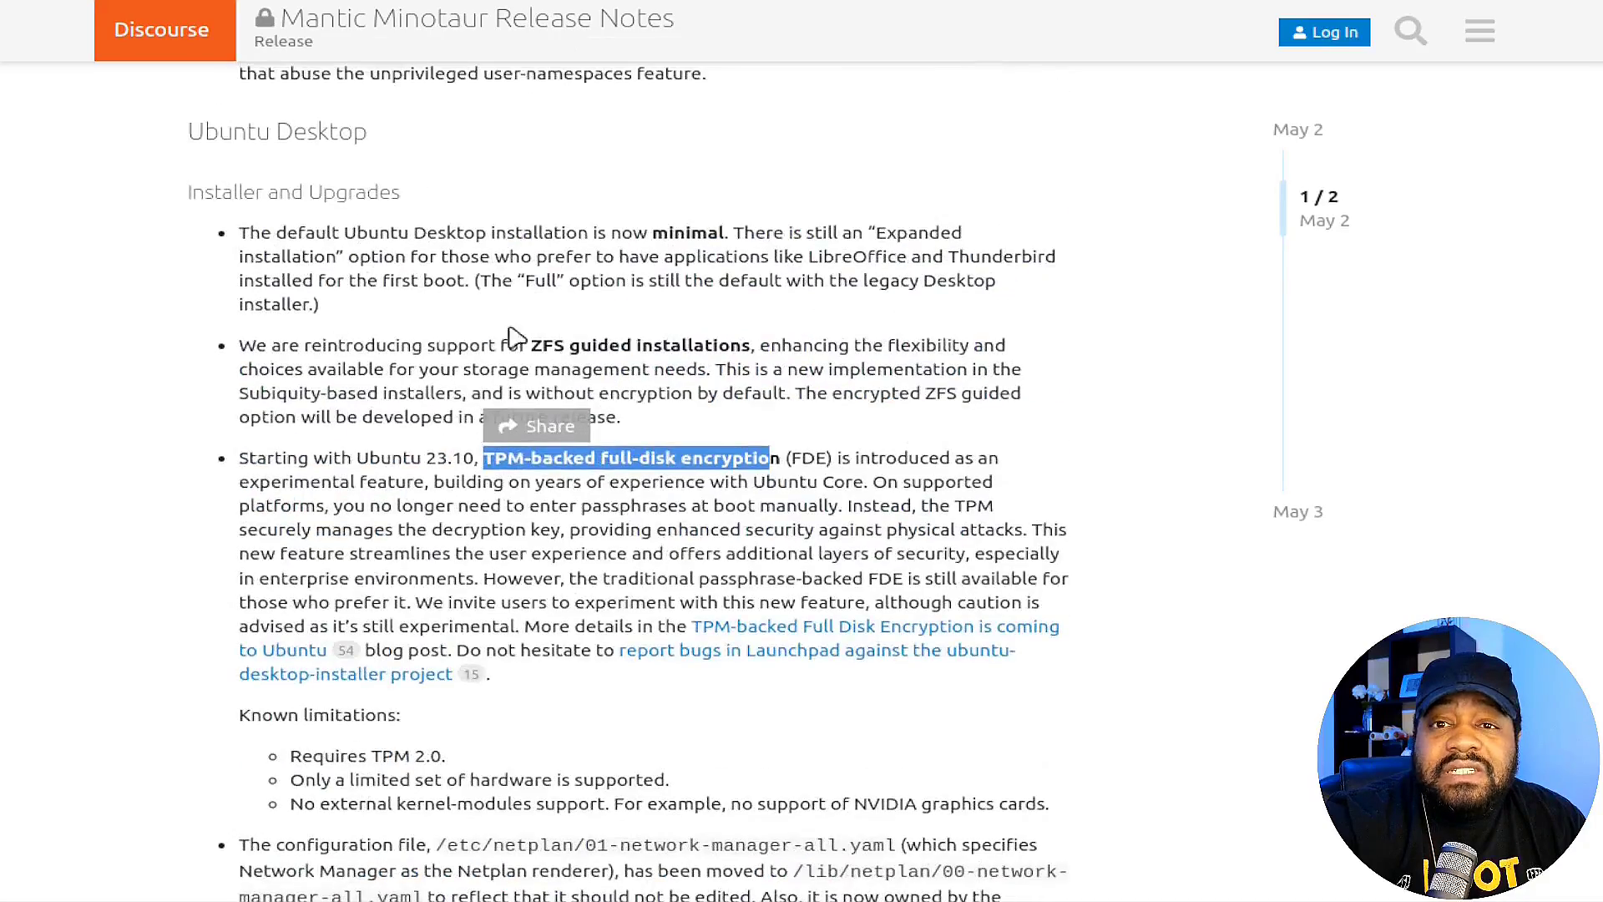
{"action": "scroll", "coordinate": [476, 392], "scroll_direction": "down", "scroll_amount": 2}
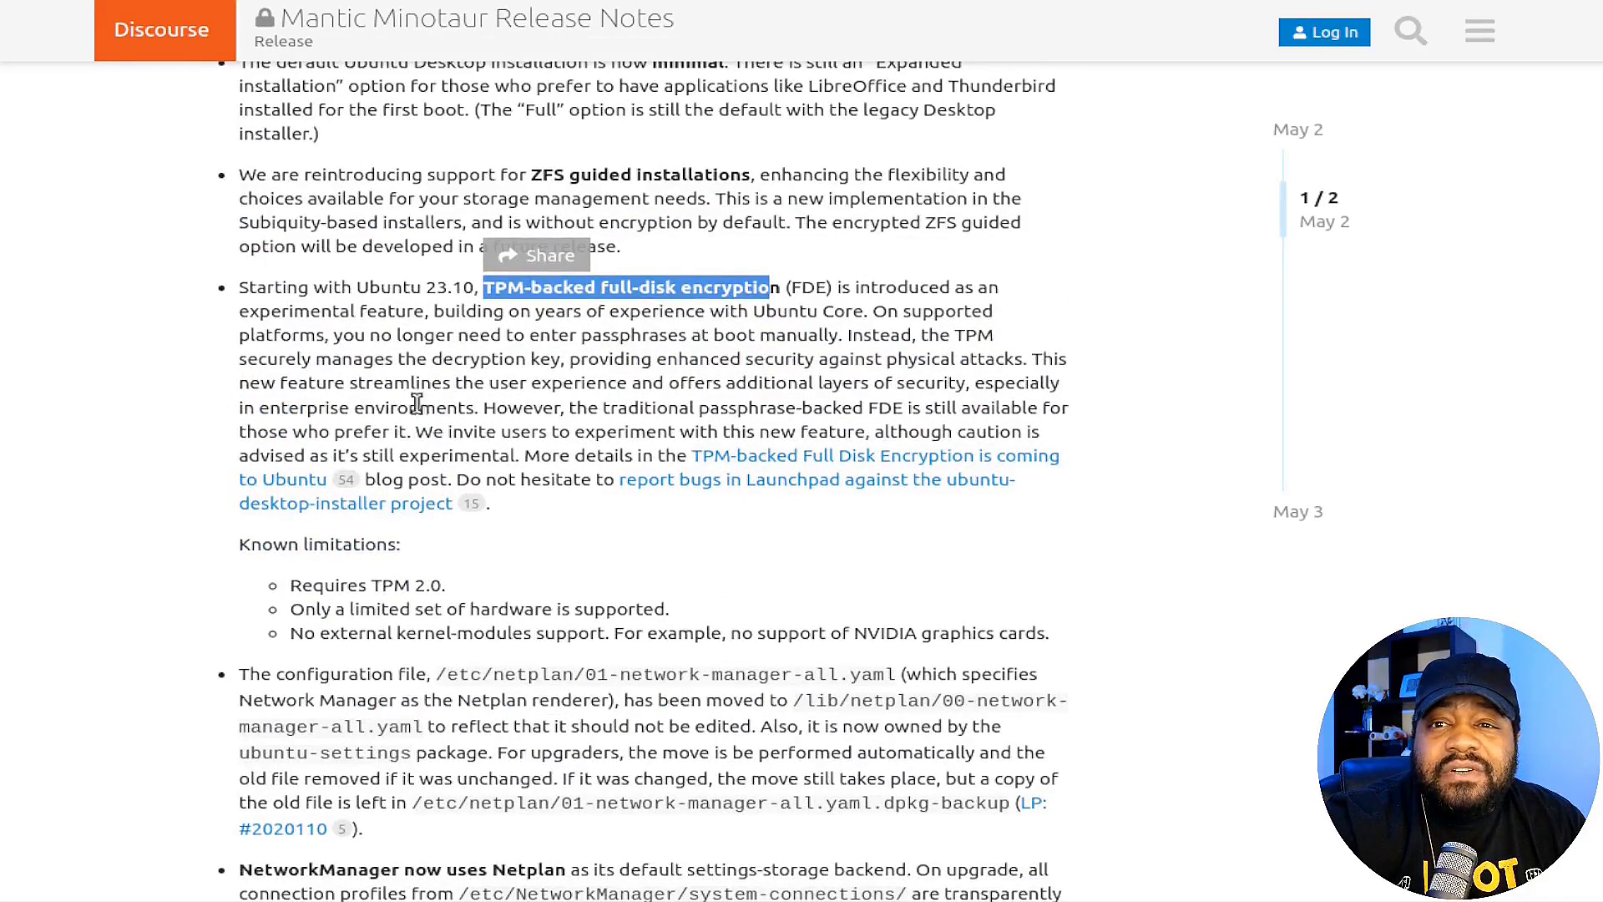
{"action": "scroll", "coordinate": [504, 434], "scroll_direction": "down", "scroll_amount": 1}
{"action": "scroll", "coordinate": [504, 434], "scroll_direction": "down", "scroll_amount": 4}
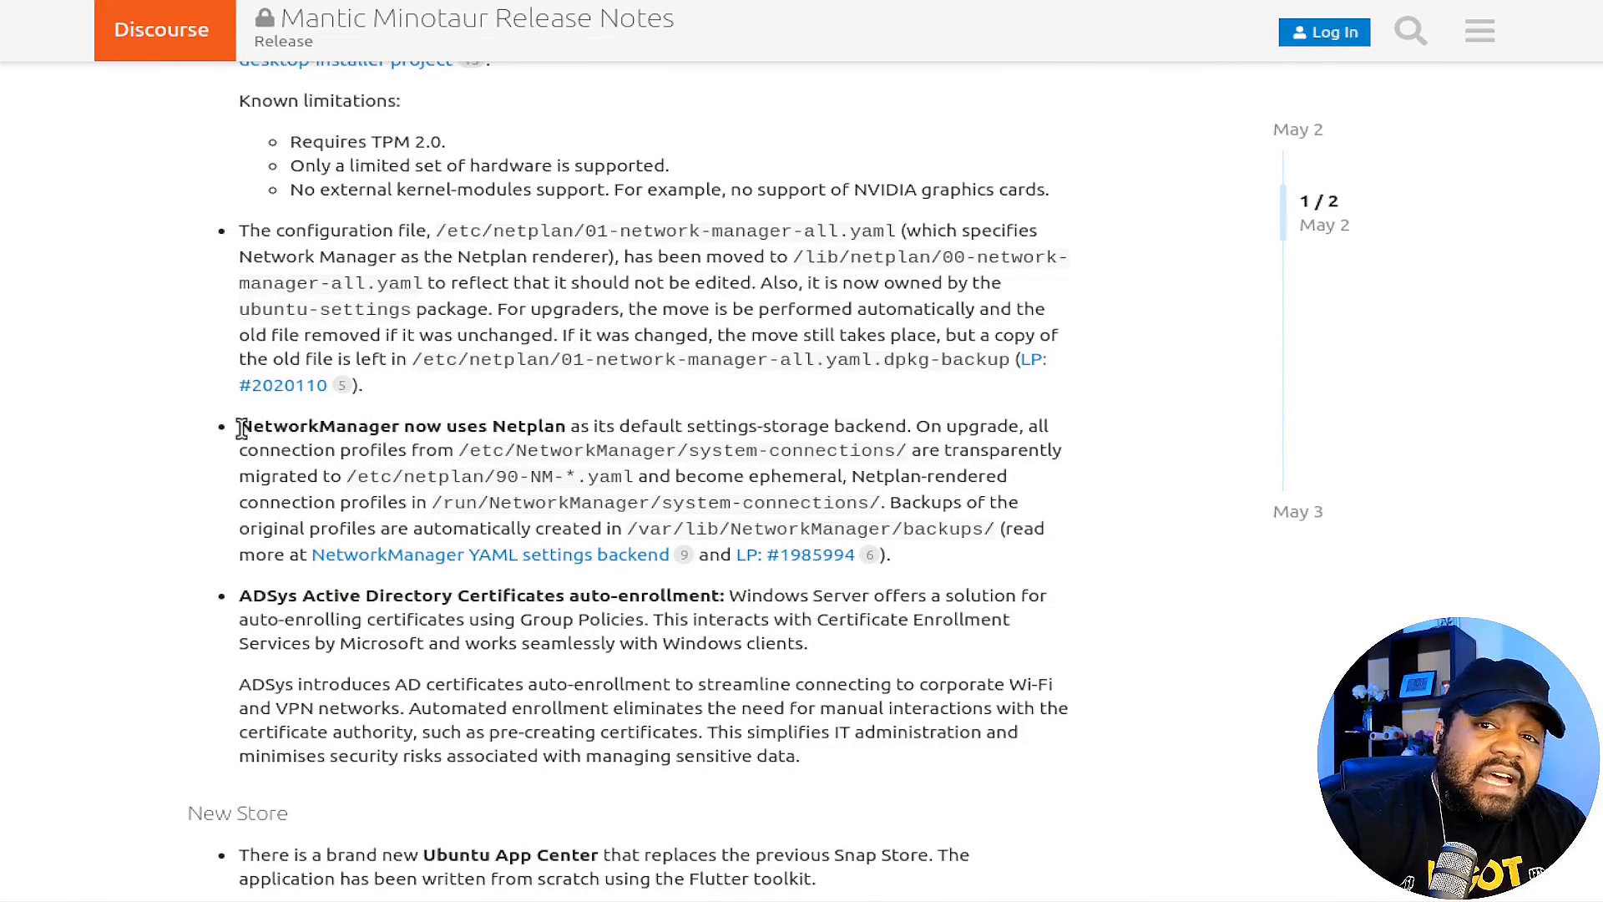
- Highlight 'NetworkManager now uses Netplan' and read through the New Store and GNOME sections
{"action": "left_click_drag", "start_coordinate": [241, 429], "coordinate": [571, 427]}
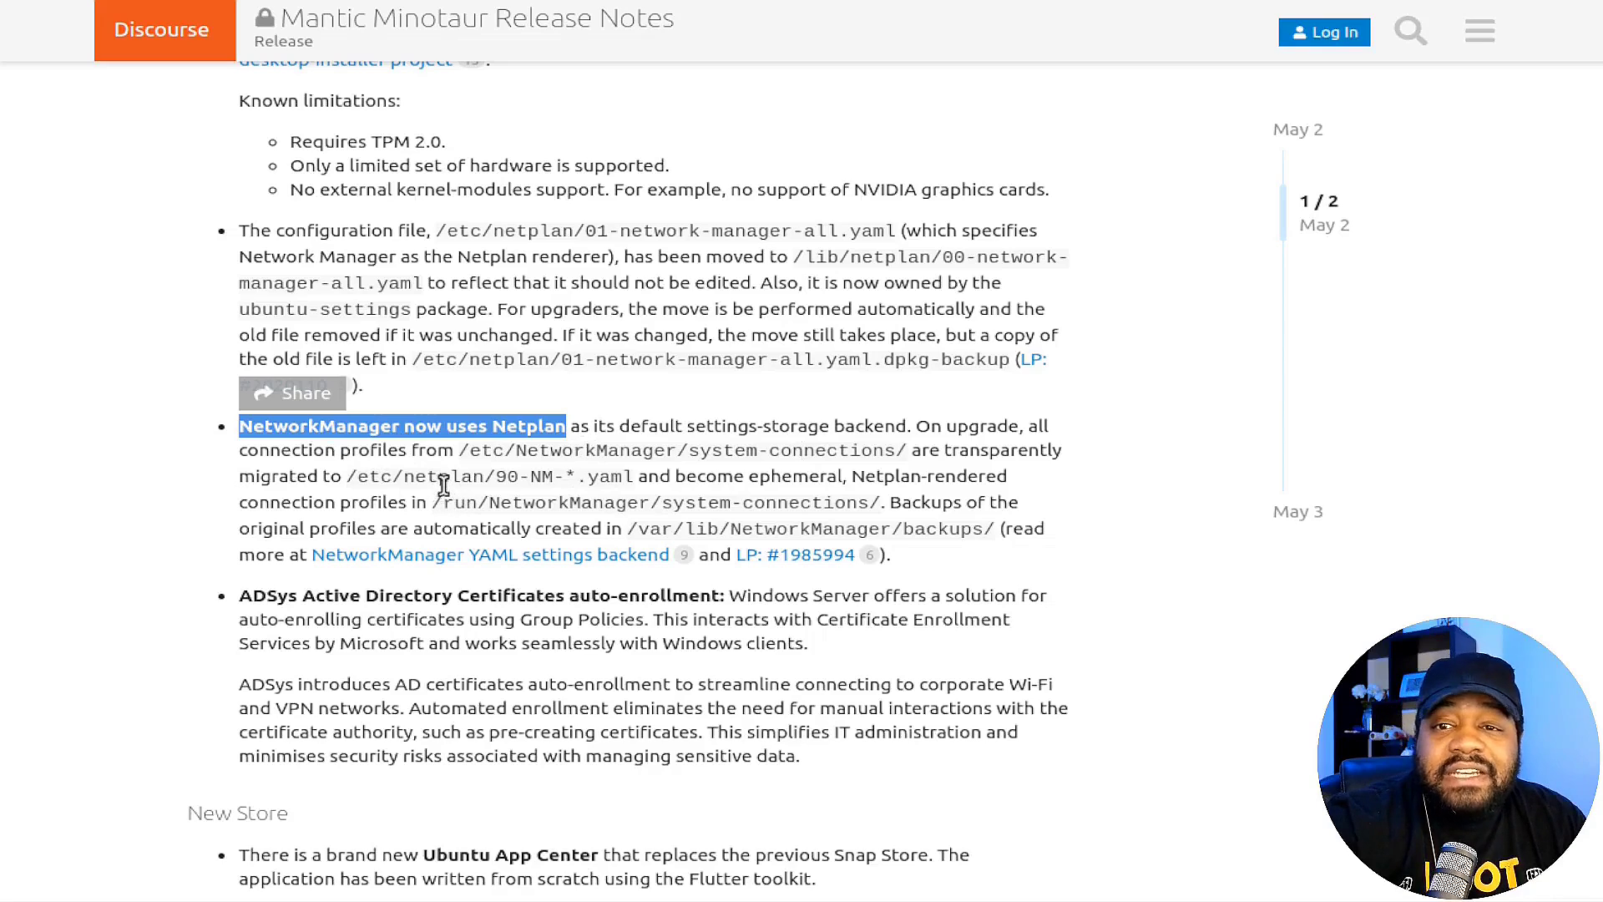
{"action": "scroll", "coordinate": [592, 503], "scroll_direction": "down", "scroll_amount": 4}
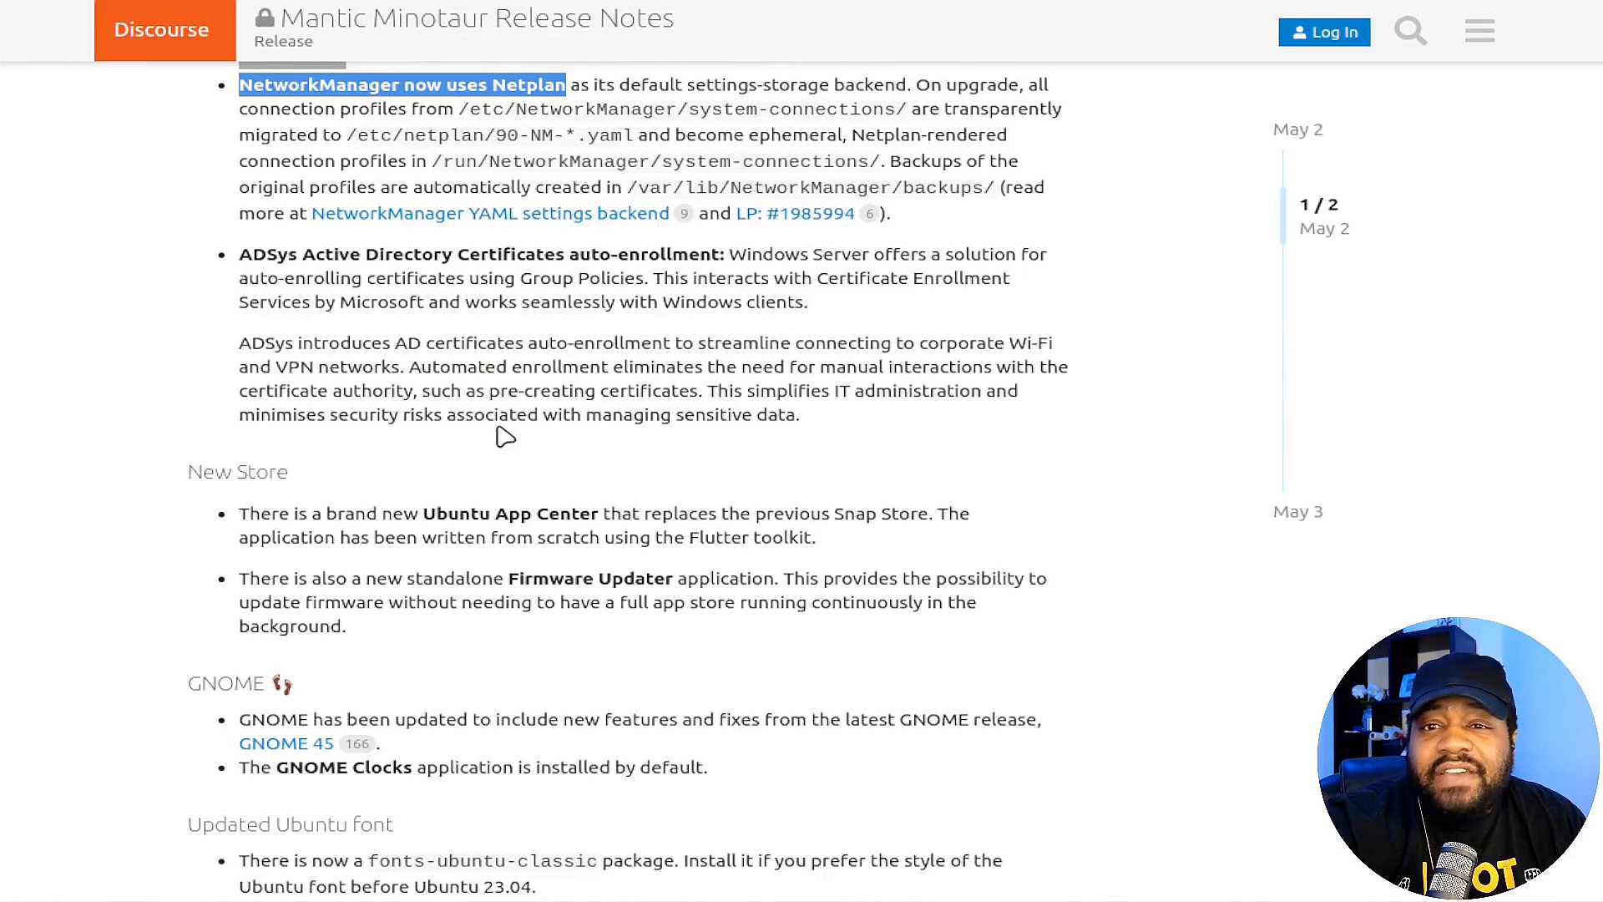
{"action": "scroll", "coordinate": [504, 438], "scroll_direction": "down", "scroll_amount": 4}
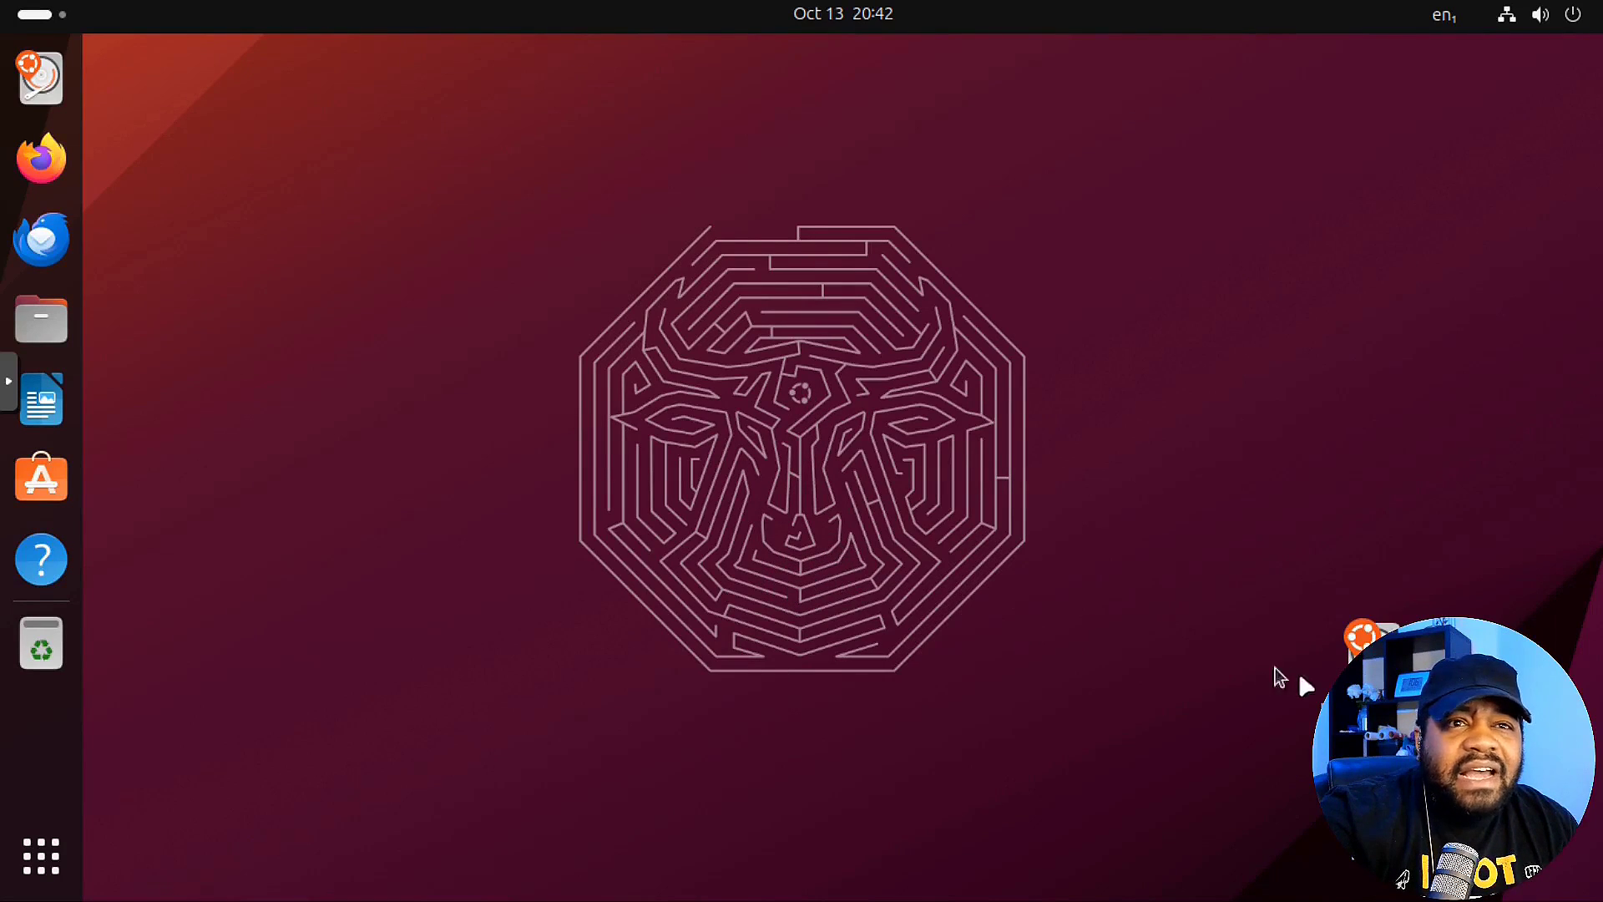
- Launch Install Ubuntu from the dock and shift its Welcome window slightly up and left
{"action": "left_click_drag", "start_coordinate": [1275, 676], "coordinate": [1403, 735]}
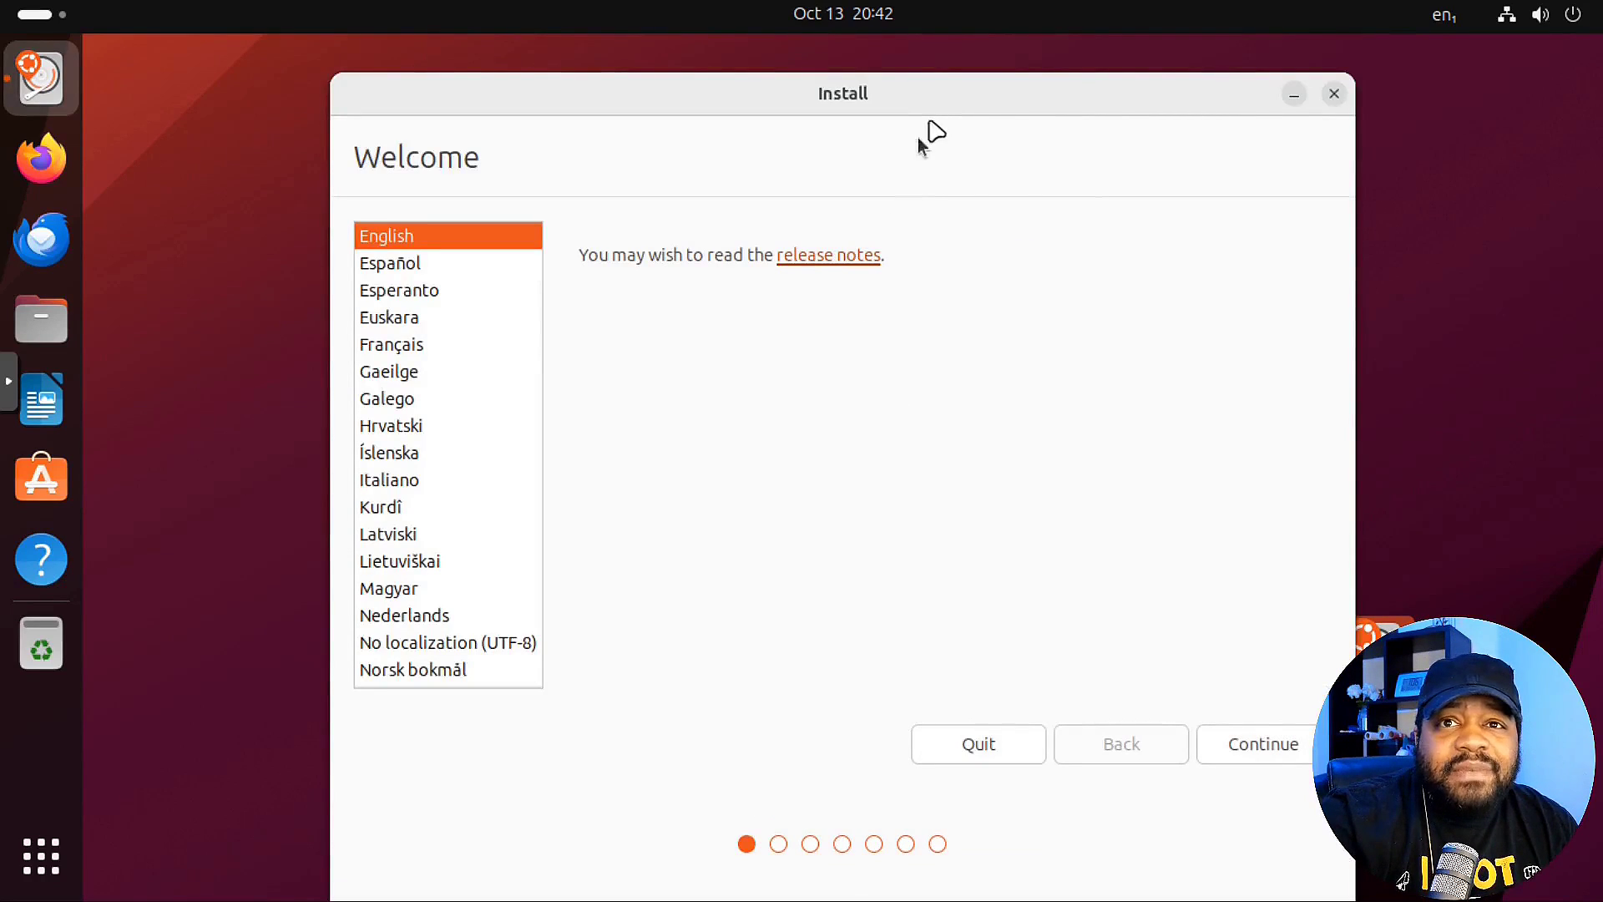
{"action": "left_click_drag", "start_coordinate": [933, 88], "coordinate": [924, 65]}
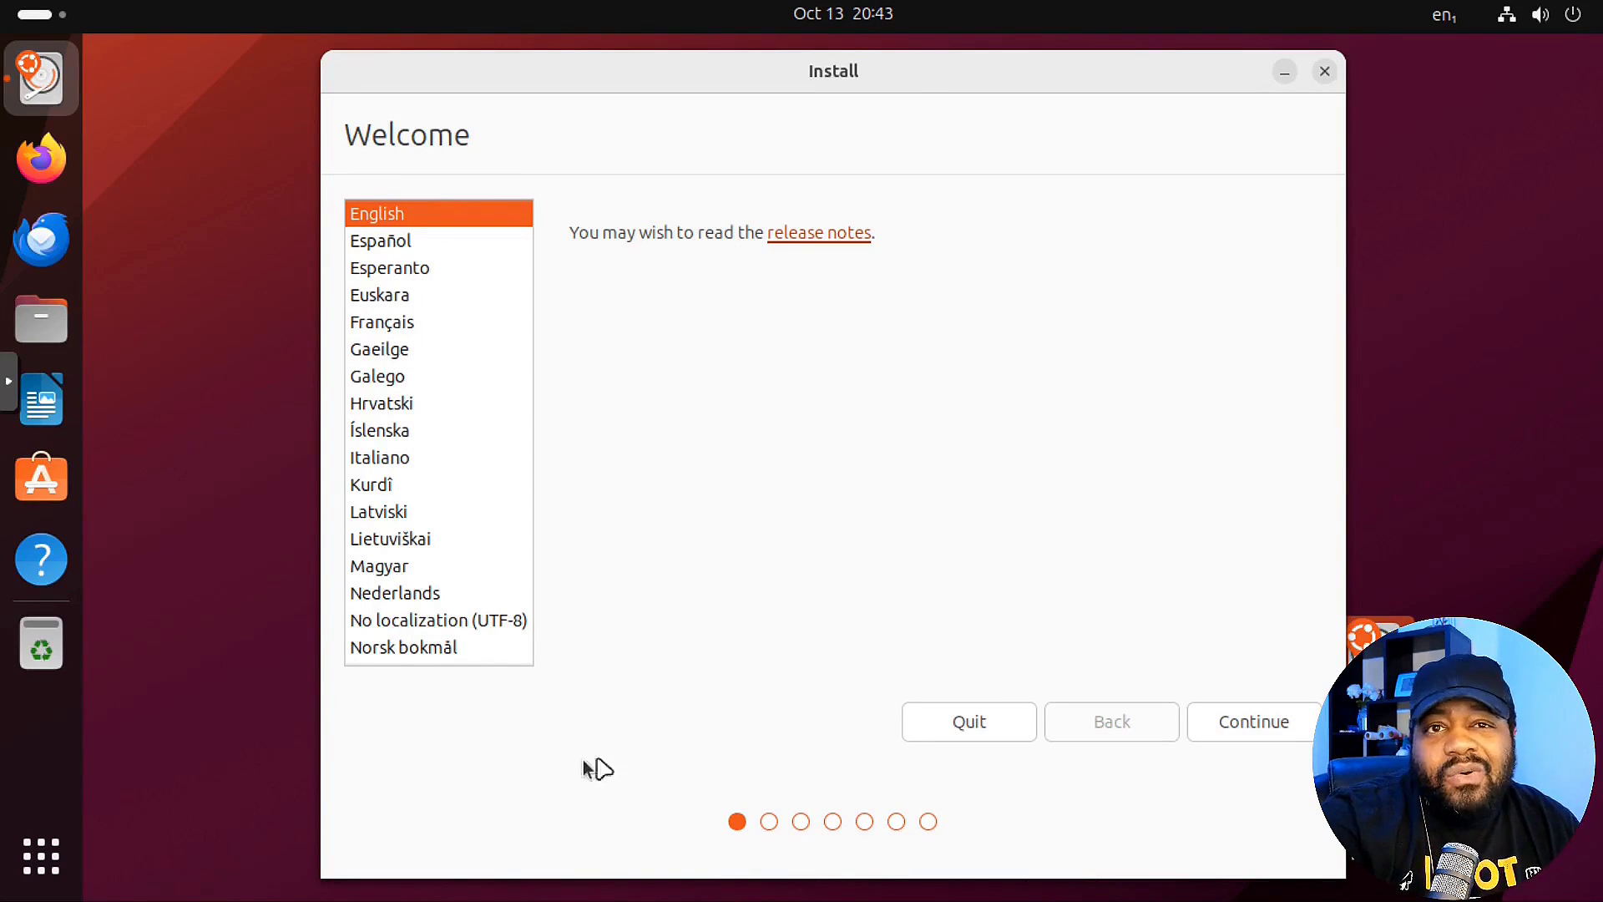
- Keep English, US keyboard and default updates, erase the whole disk, confirm, and keep the time zone
{"action": "left_click", "coordinate": [1270, 728]}
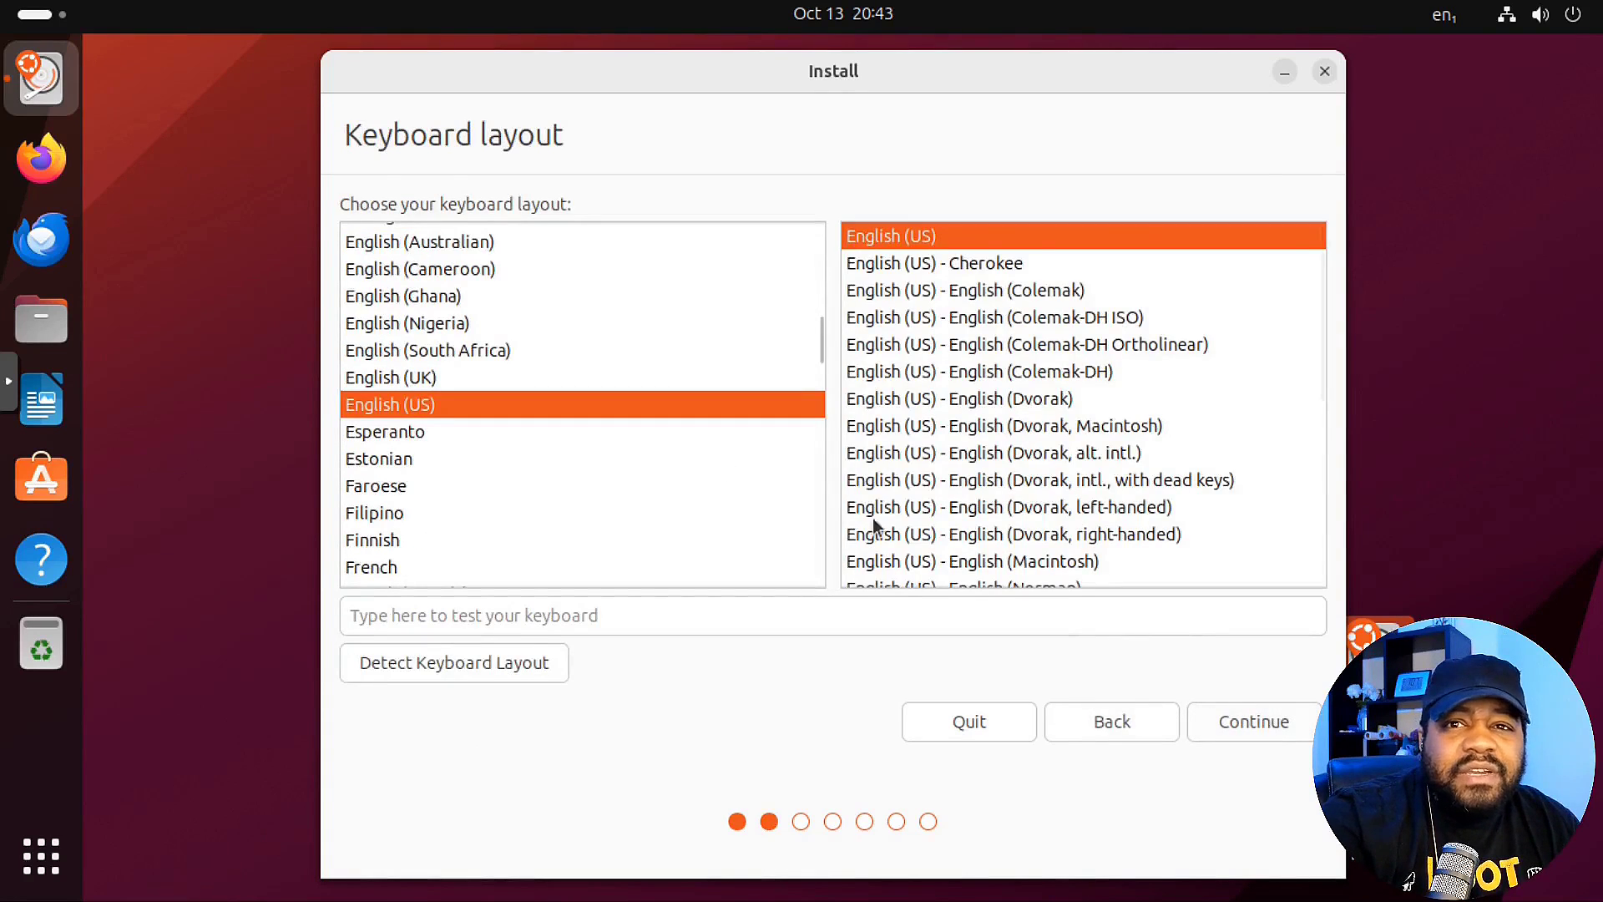
{"action": "left_click", "coordinate": [1253, 734]}
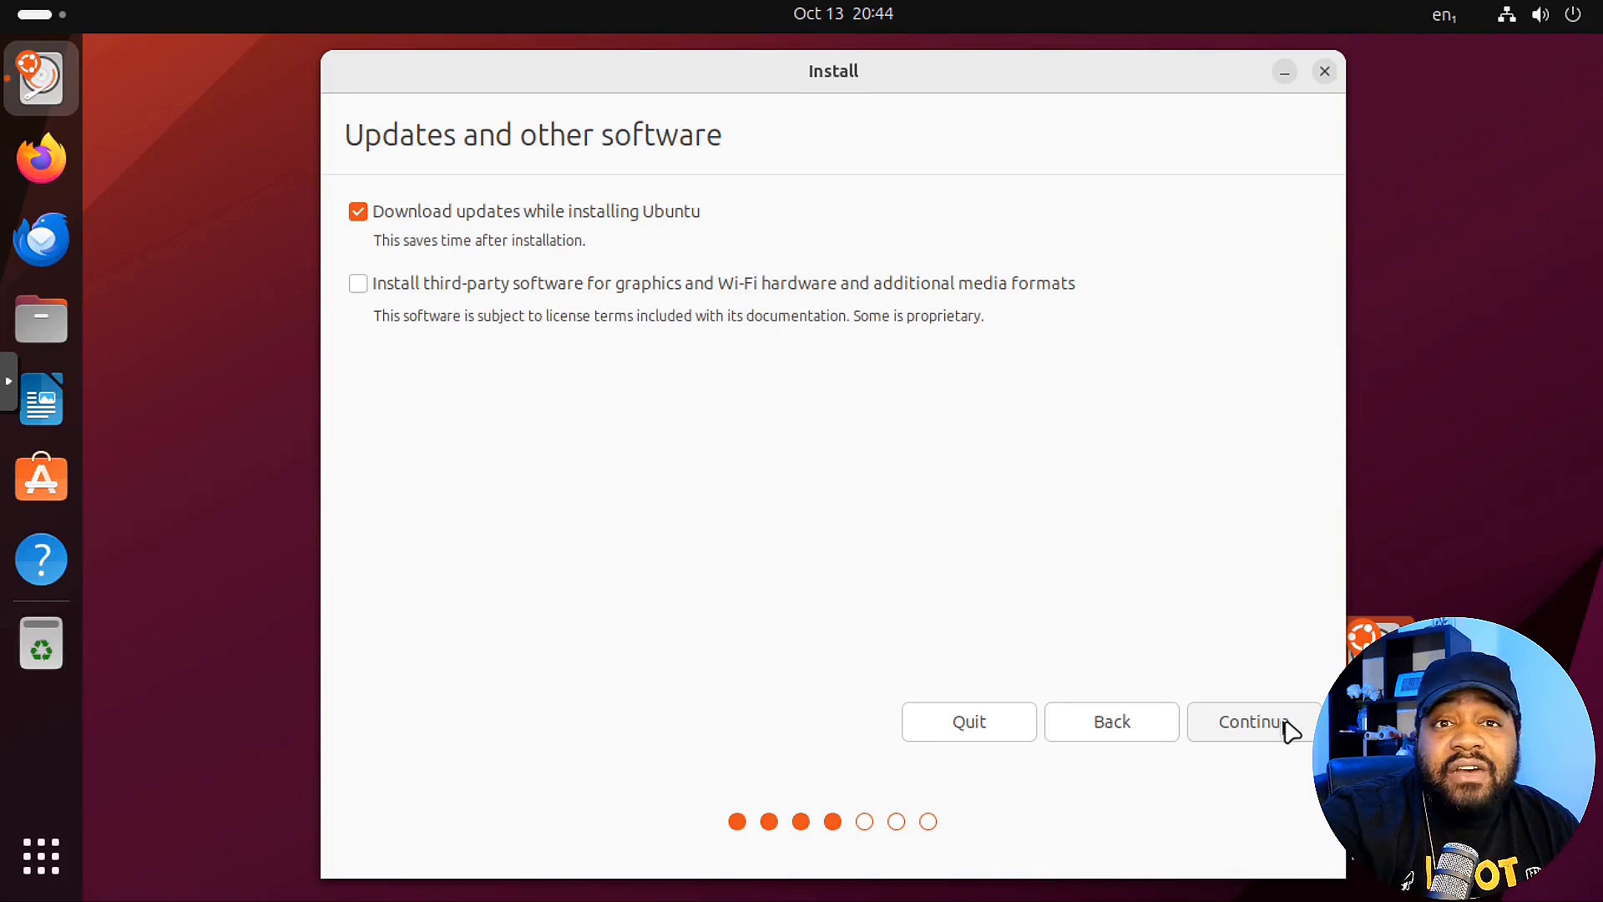
{"action": "left_click", "coordinate": [1287, 725]}
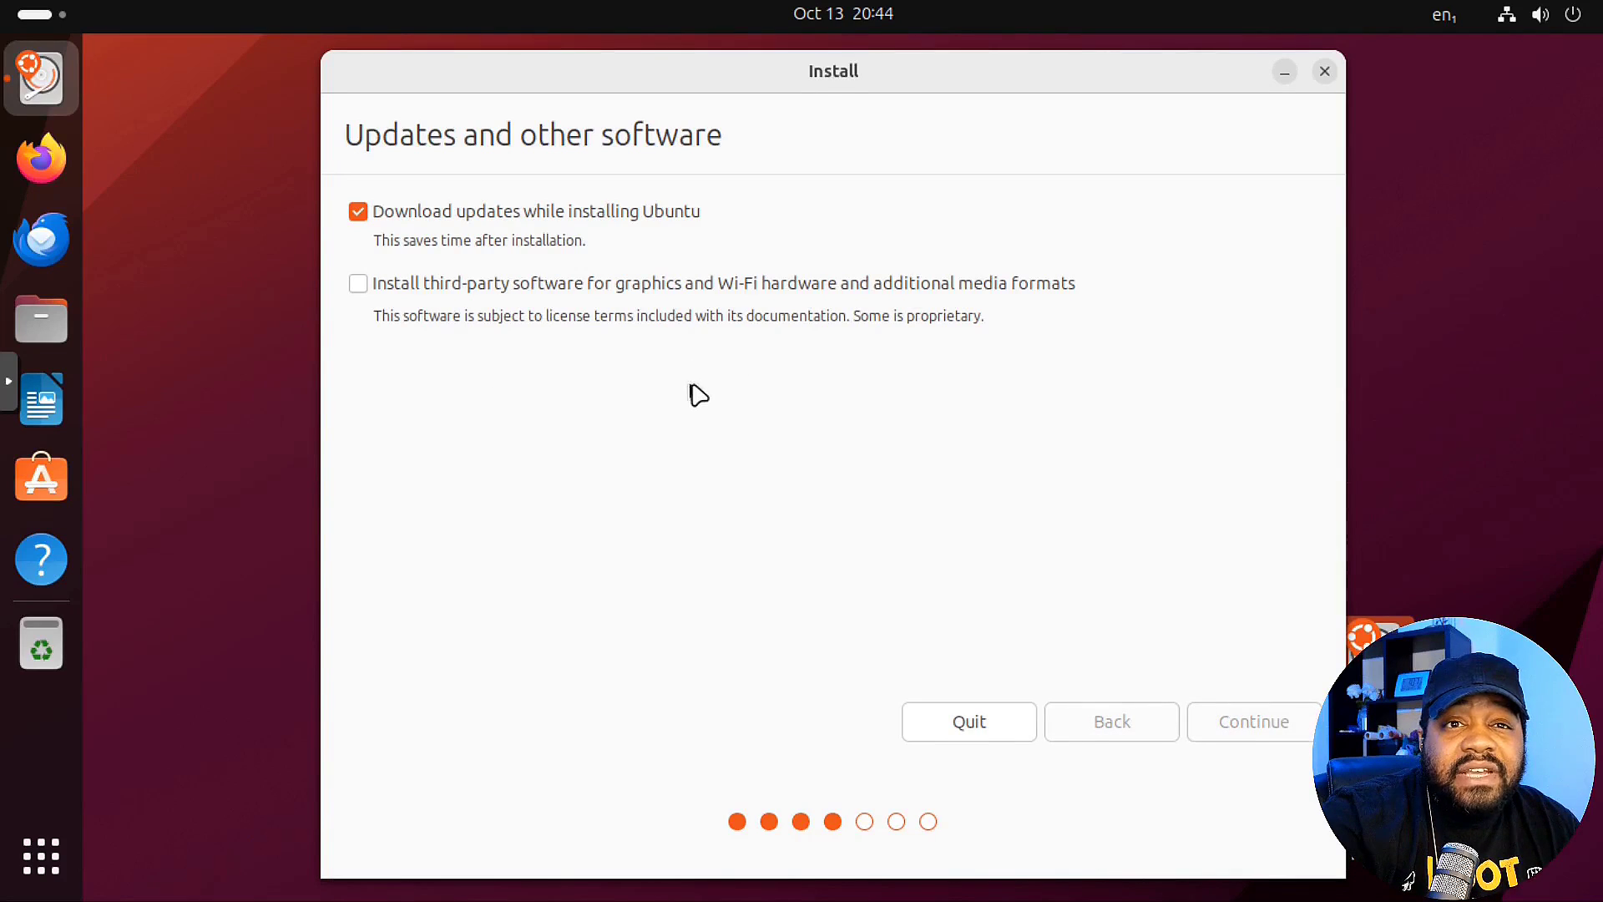
{"action": "left_click", "coordinate": [1275, 752]}
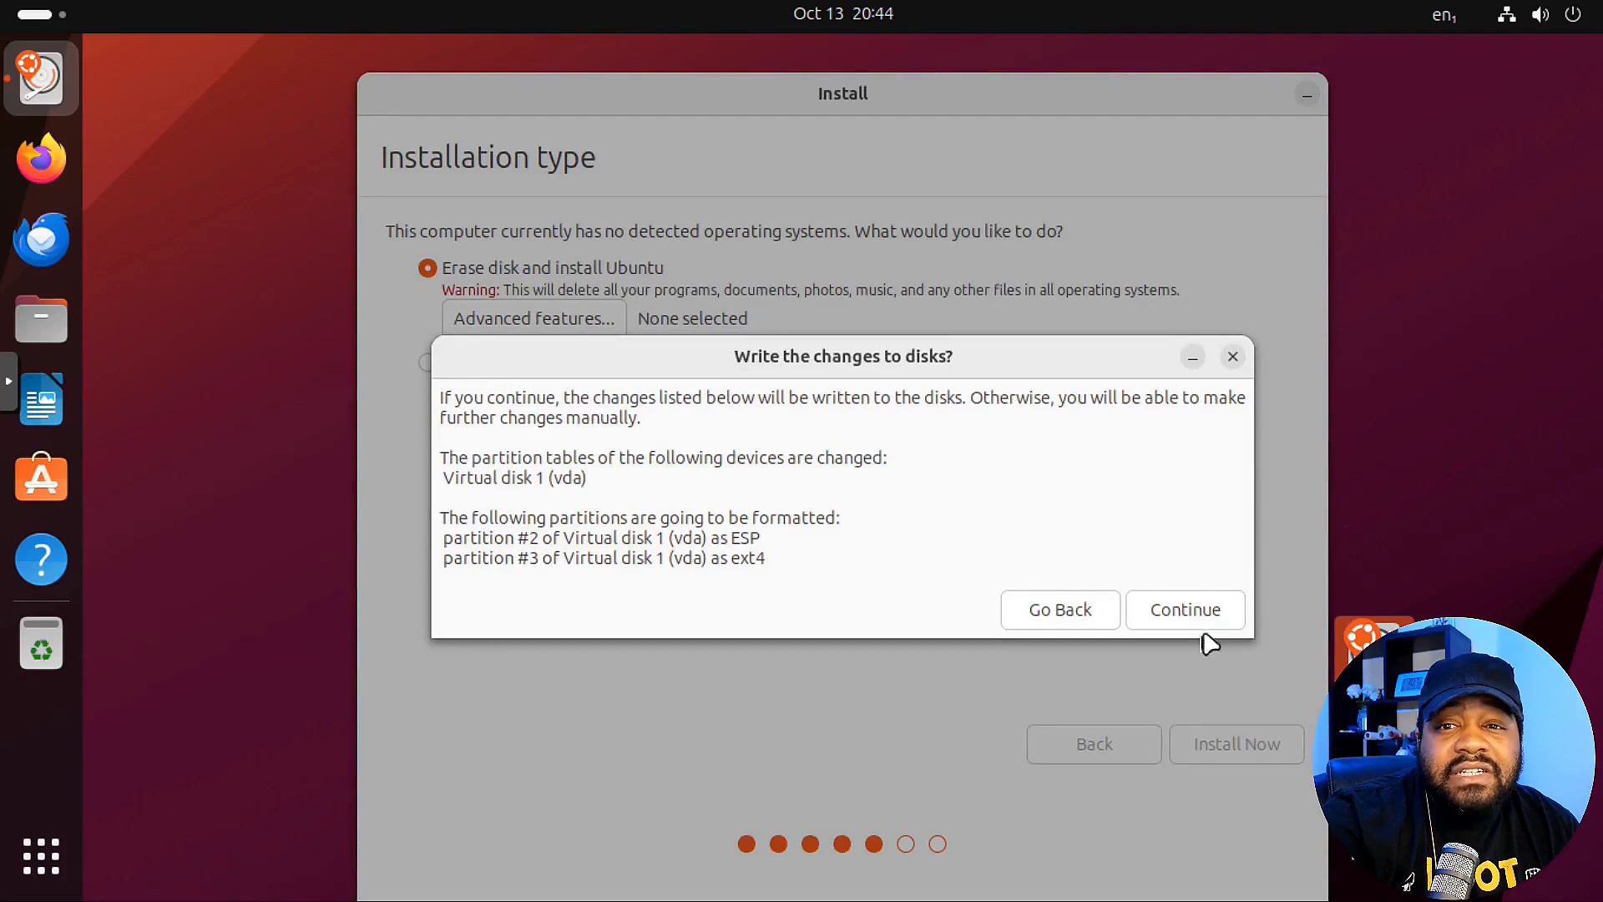
{"action": "left_click", "coordinate": [1204, 627]}
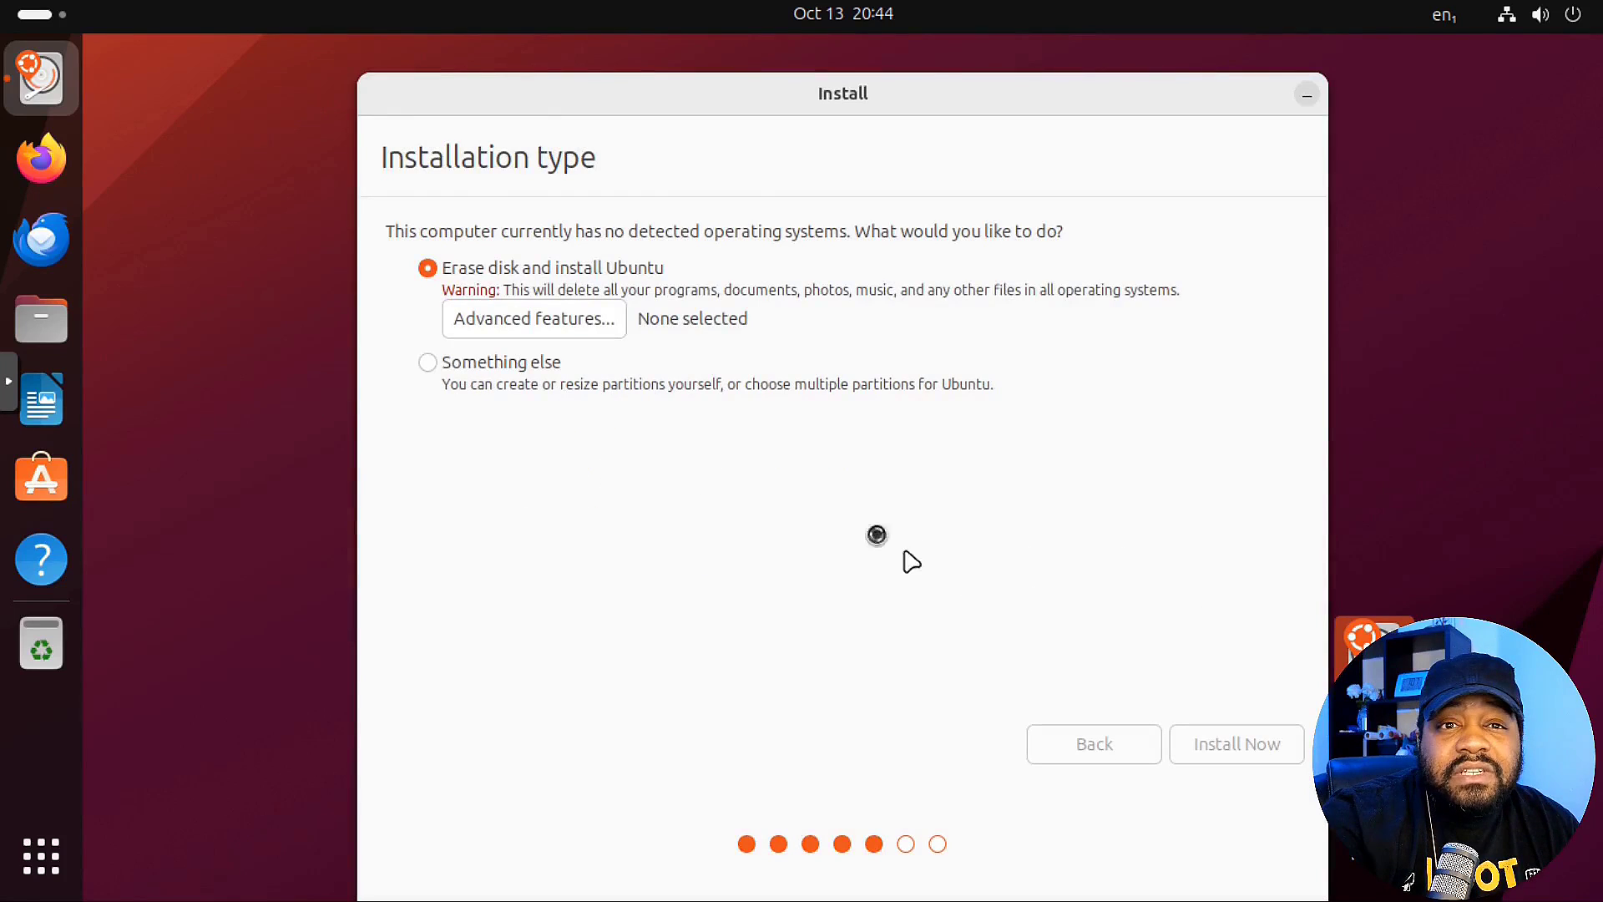
{"action": "left_click", "coordinate": [1258, 750]}
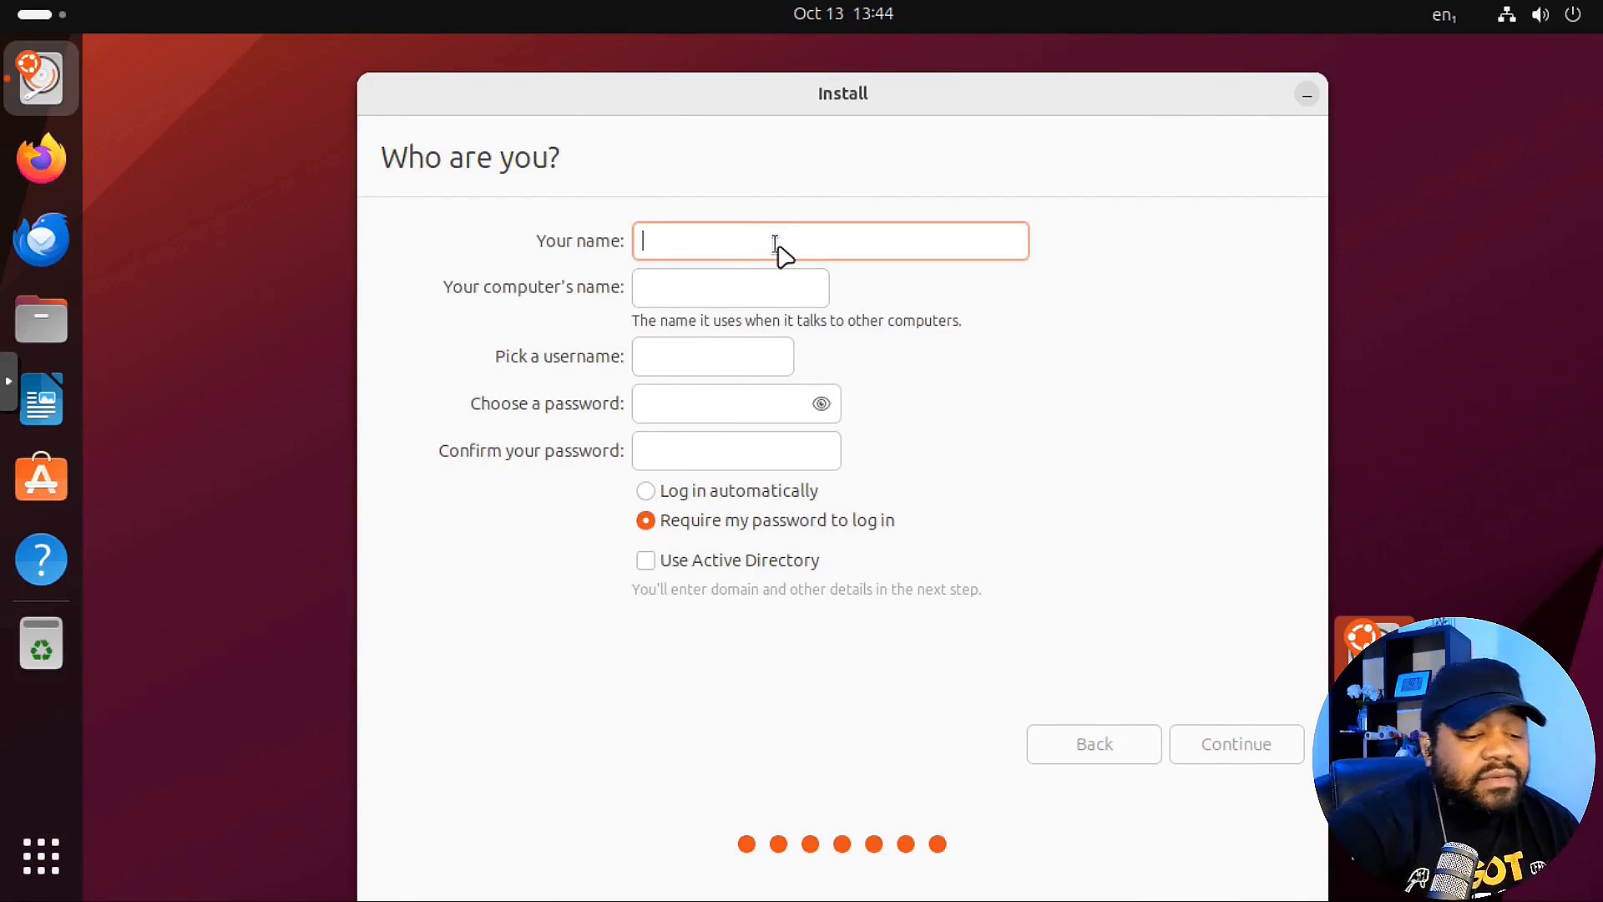
- Enter the user's name, computer name ub23.10, username and a confirmed password, then continue installing
{"action": "type", "text": "josh"}
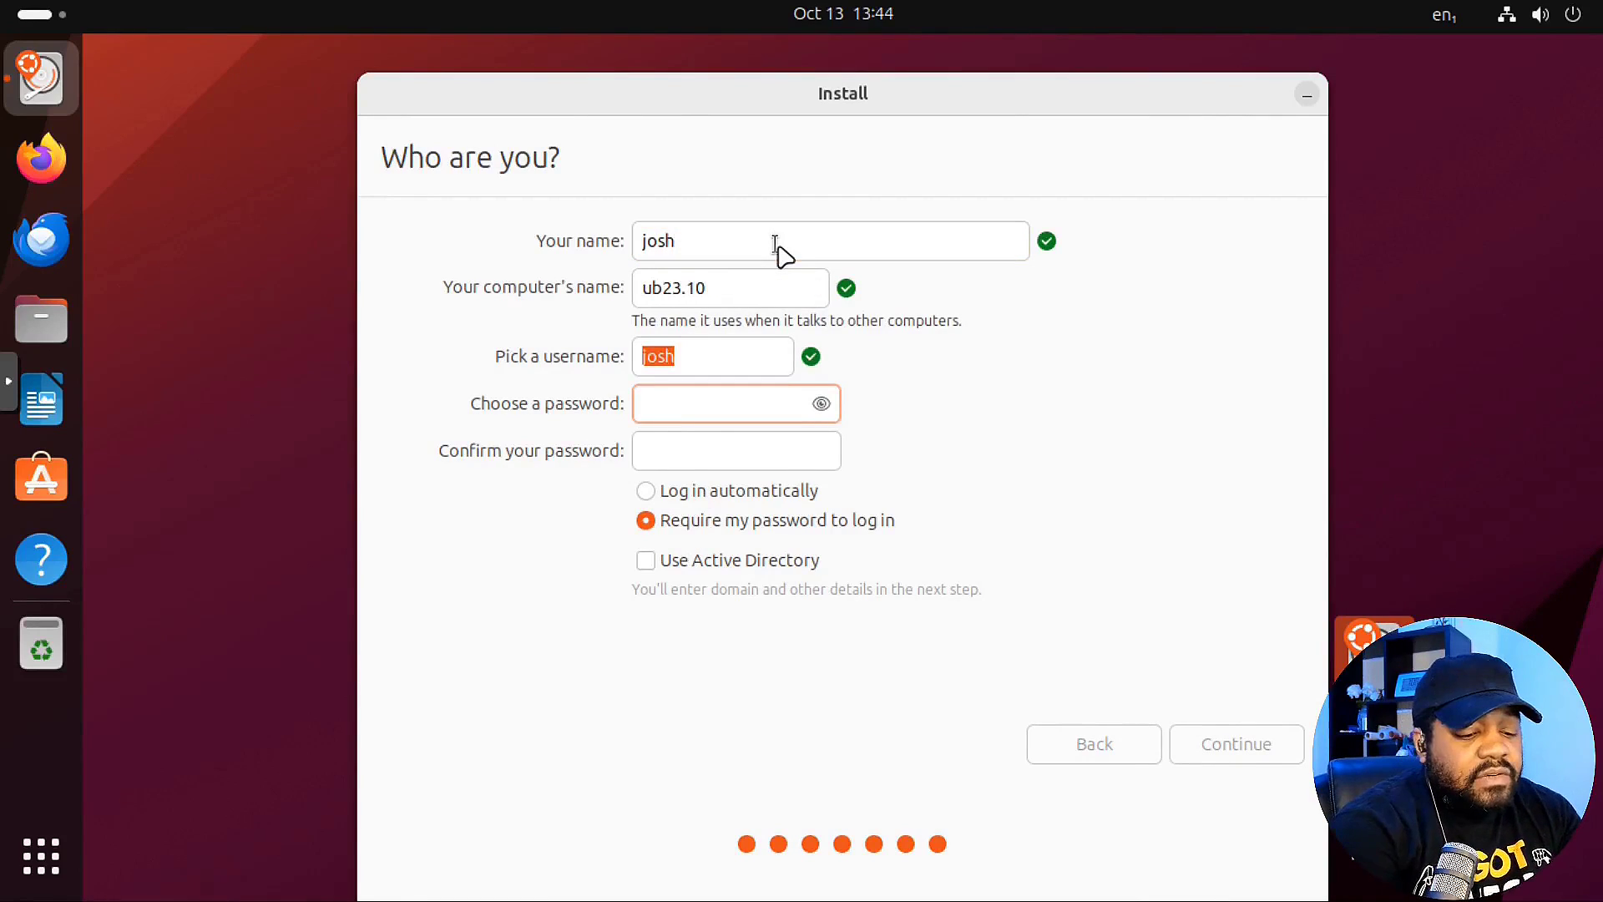
{"action": "key", "text": "Tab"}
{"action": "type", "text": "******"}
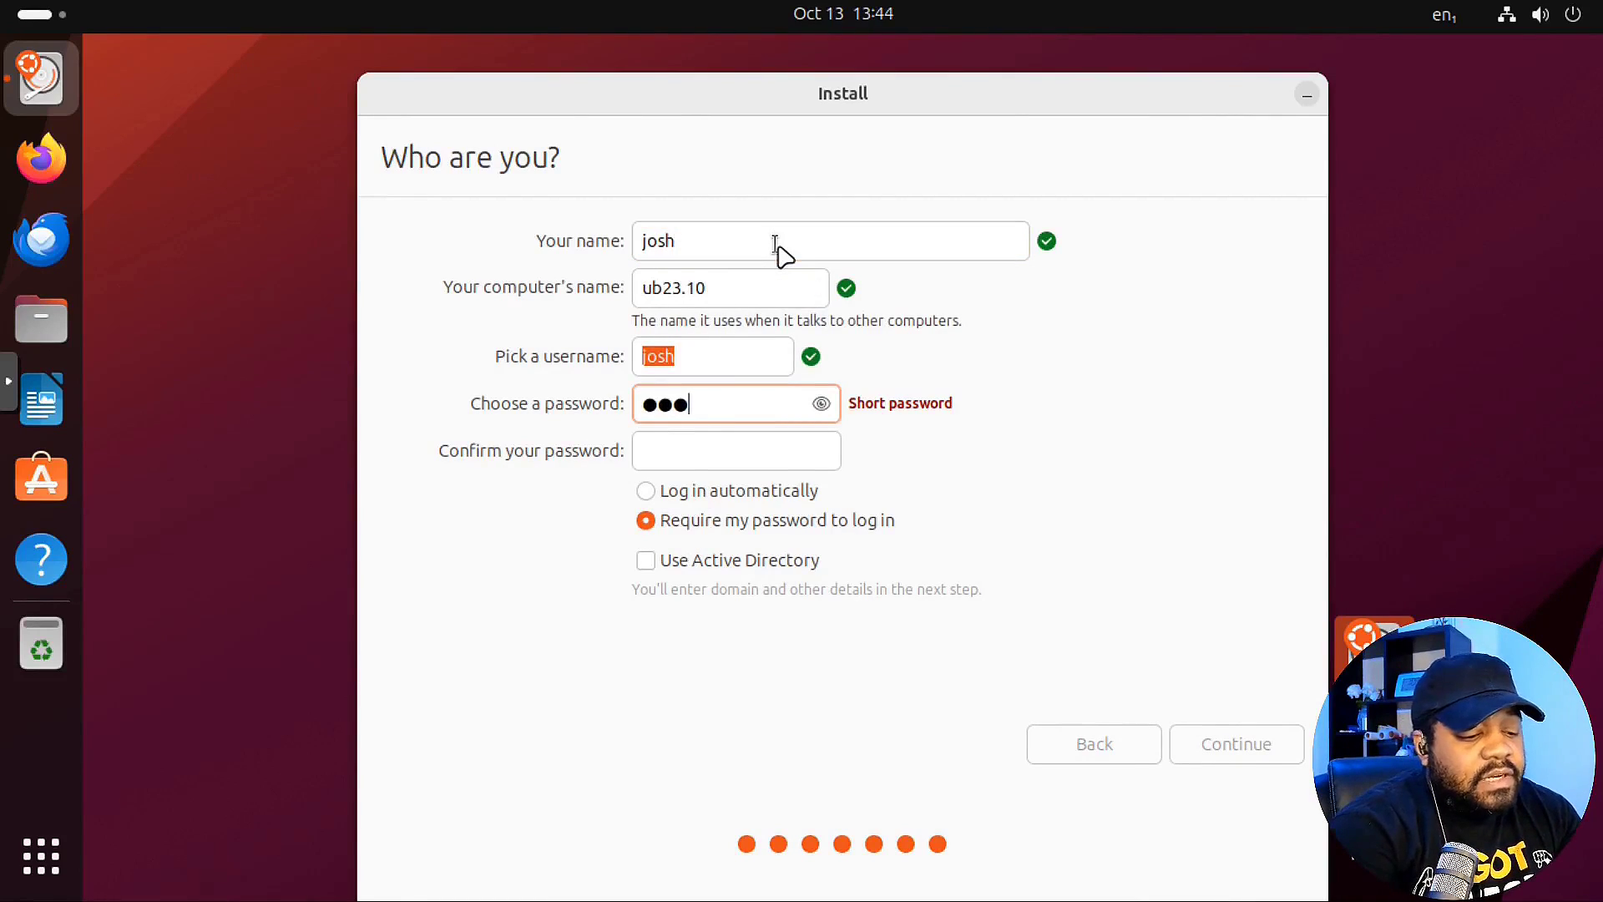
{"action": "type", "text": "***"}
{"action": "key", "text": "Tab"}
{"action": "type", "text": "*****"}
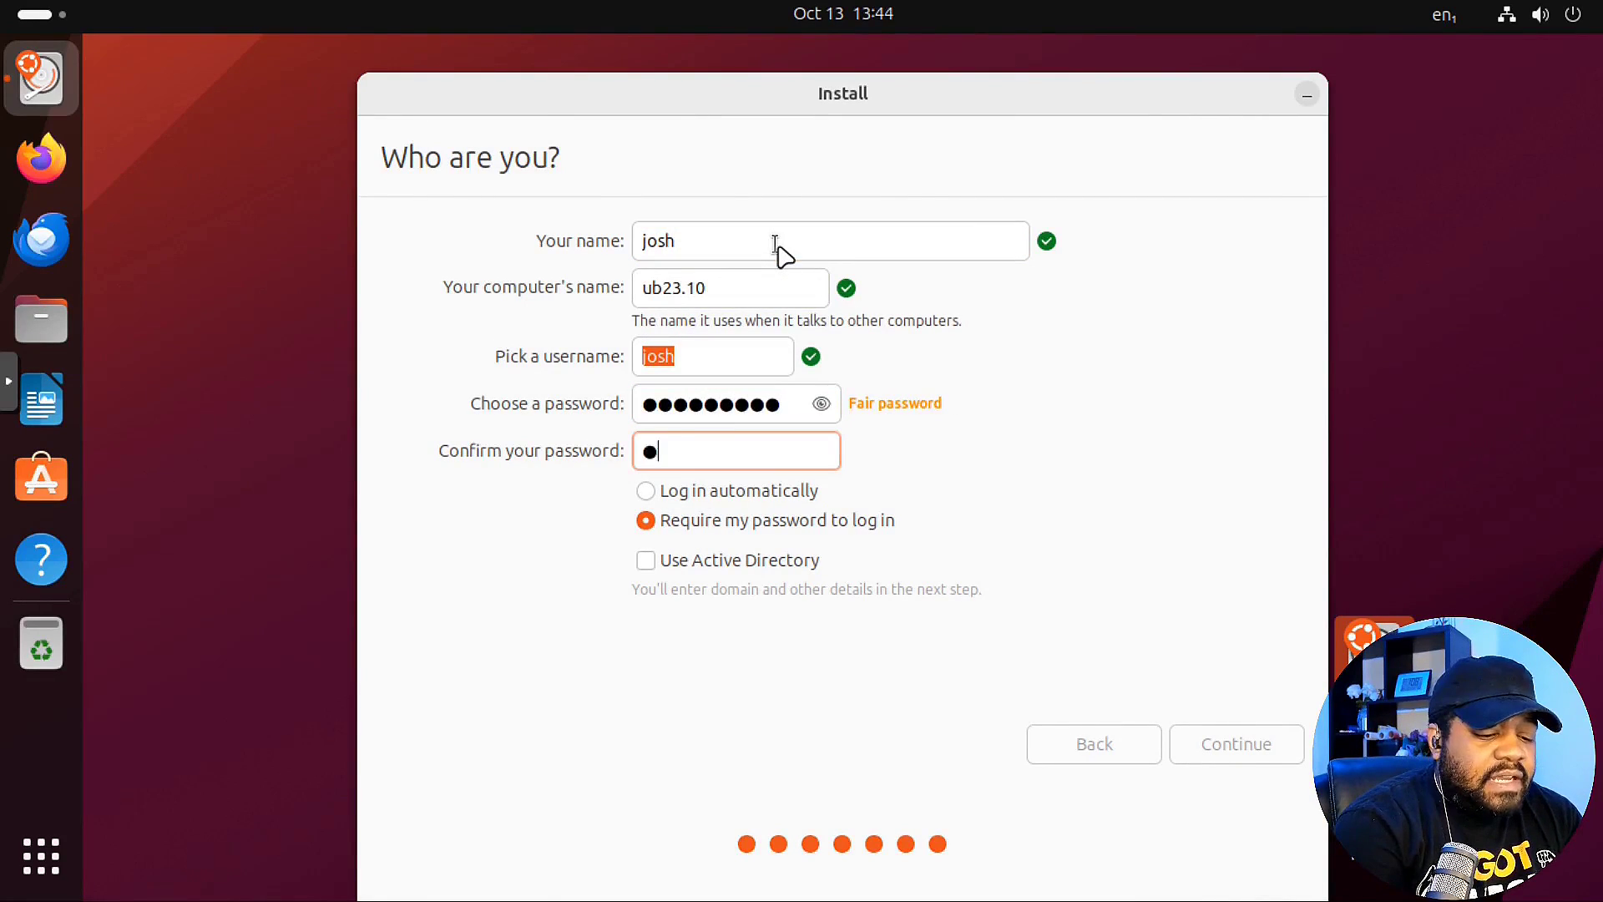
{"action": "type", "text": "****"}
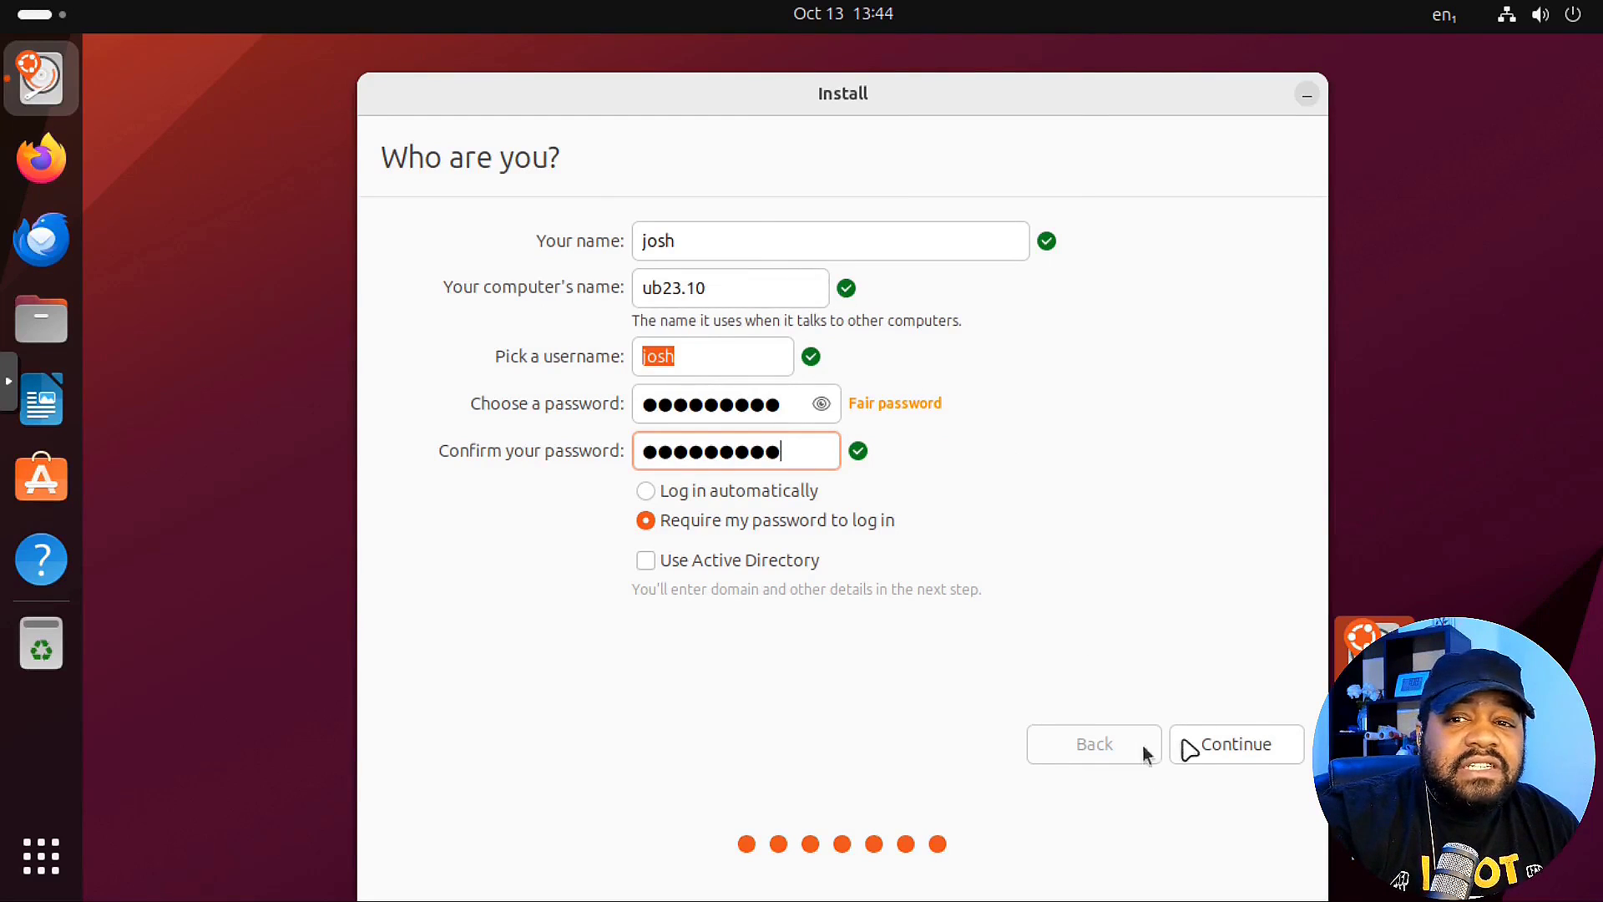
{"action": "left_click", "coordinate": [1242, 745]}
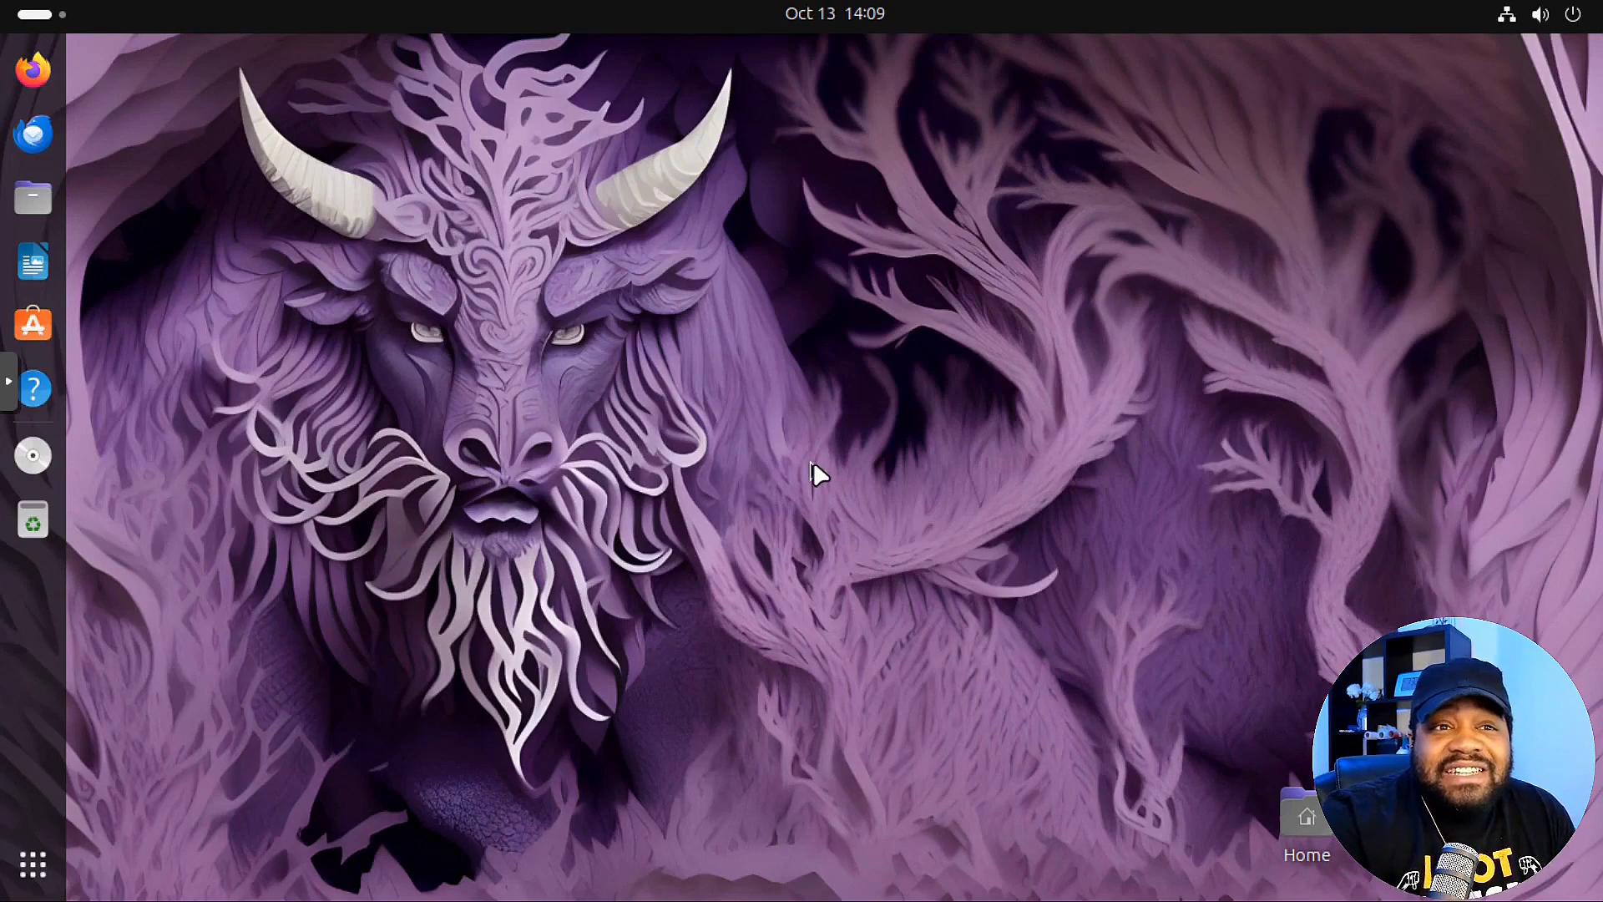
- Open the Home folder in Files, drag its window around the screen, then close it
{"action": "left_click", "coordinate": [27, 200]}
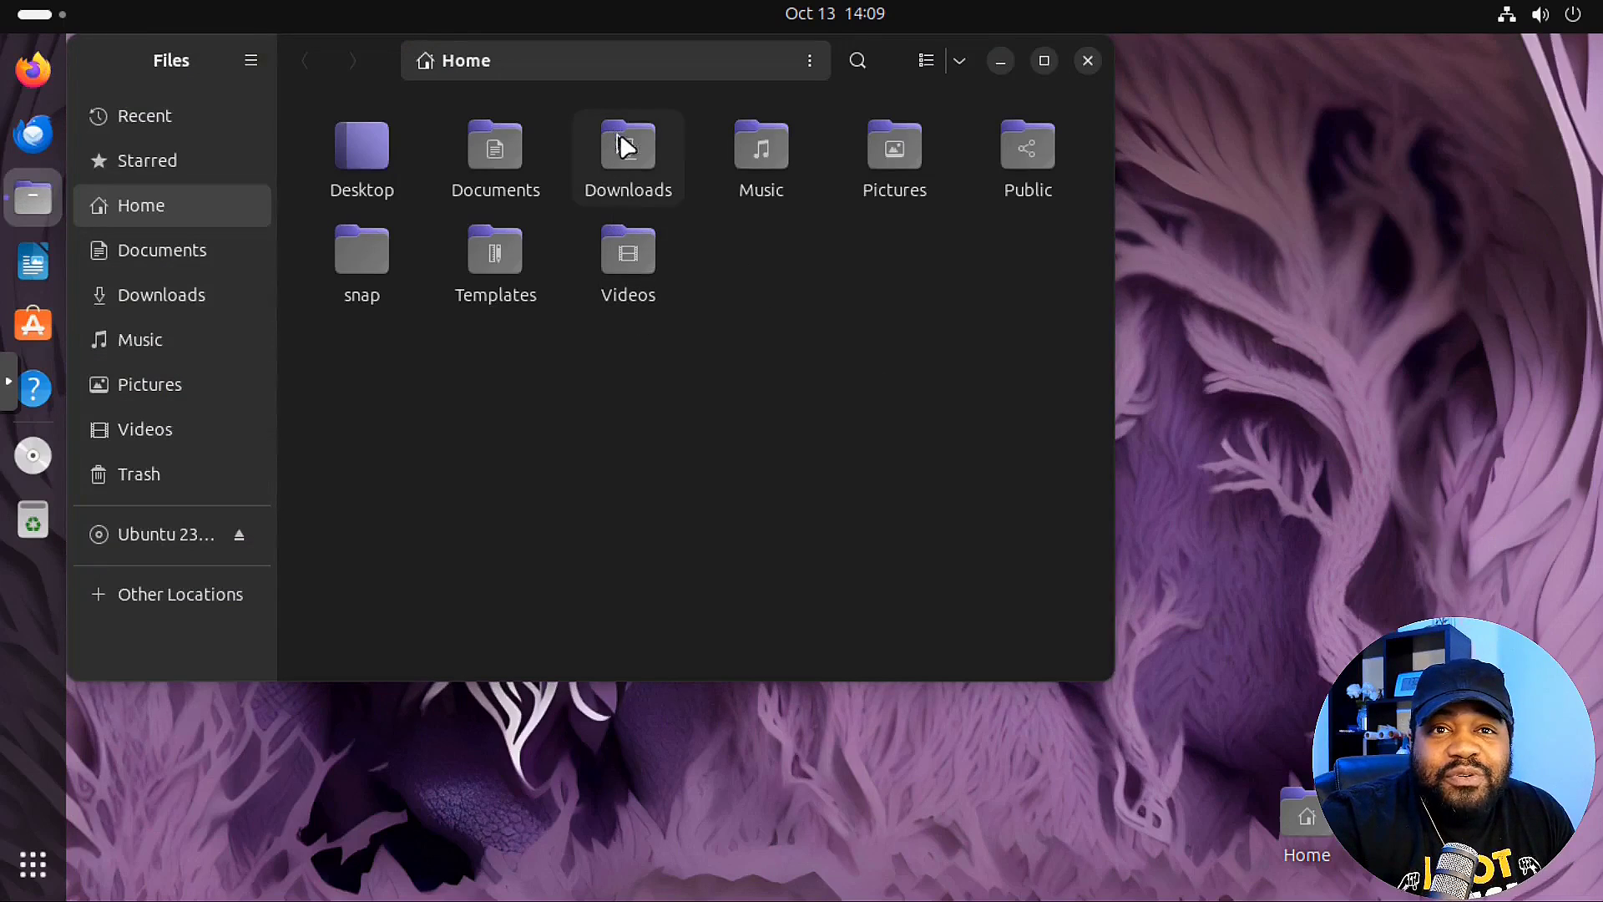
{"action": "left_click_drag", "start_coordinate": [895, 59], "coordinate": [1370, 286]}
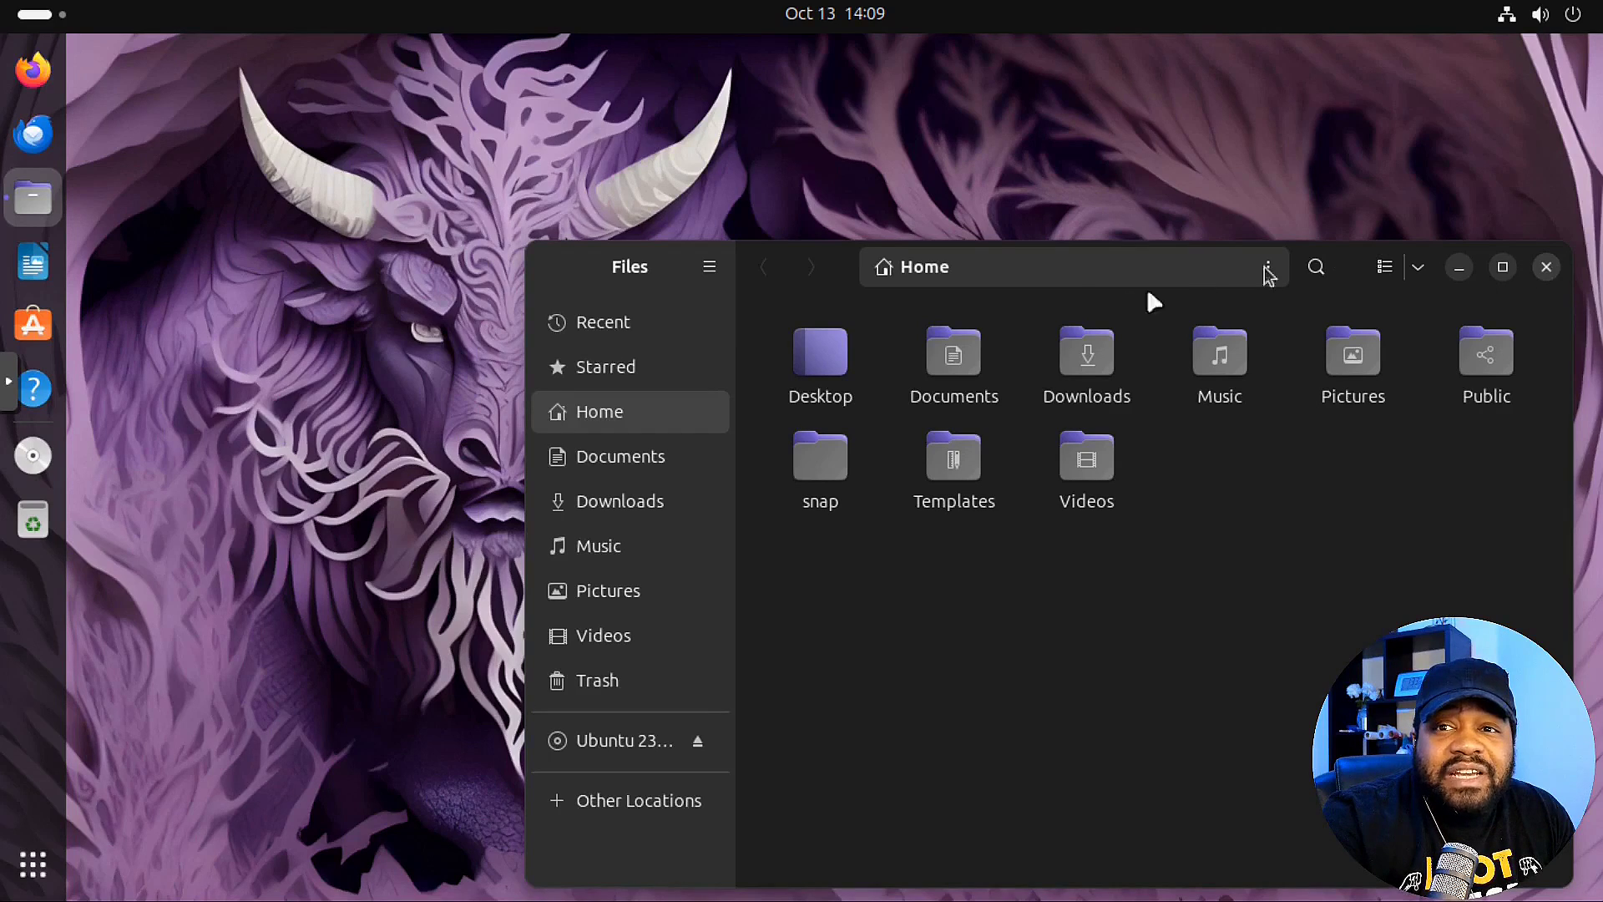
{"action": "left_click_drag", "start_coordinate": [838, 269], "coordinate": [798, 175]}
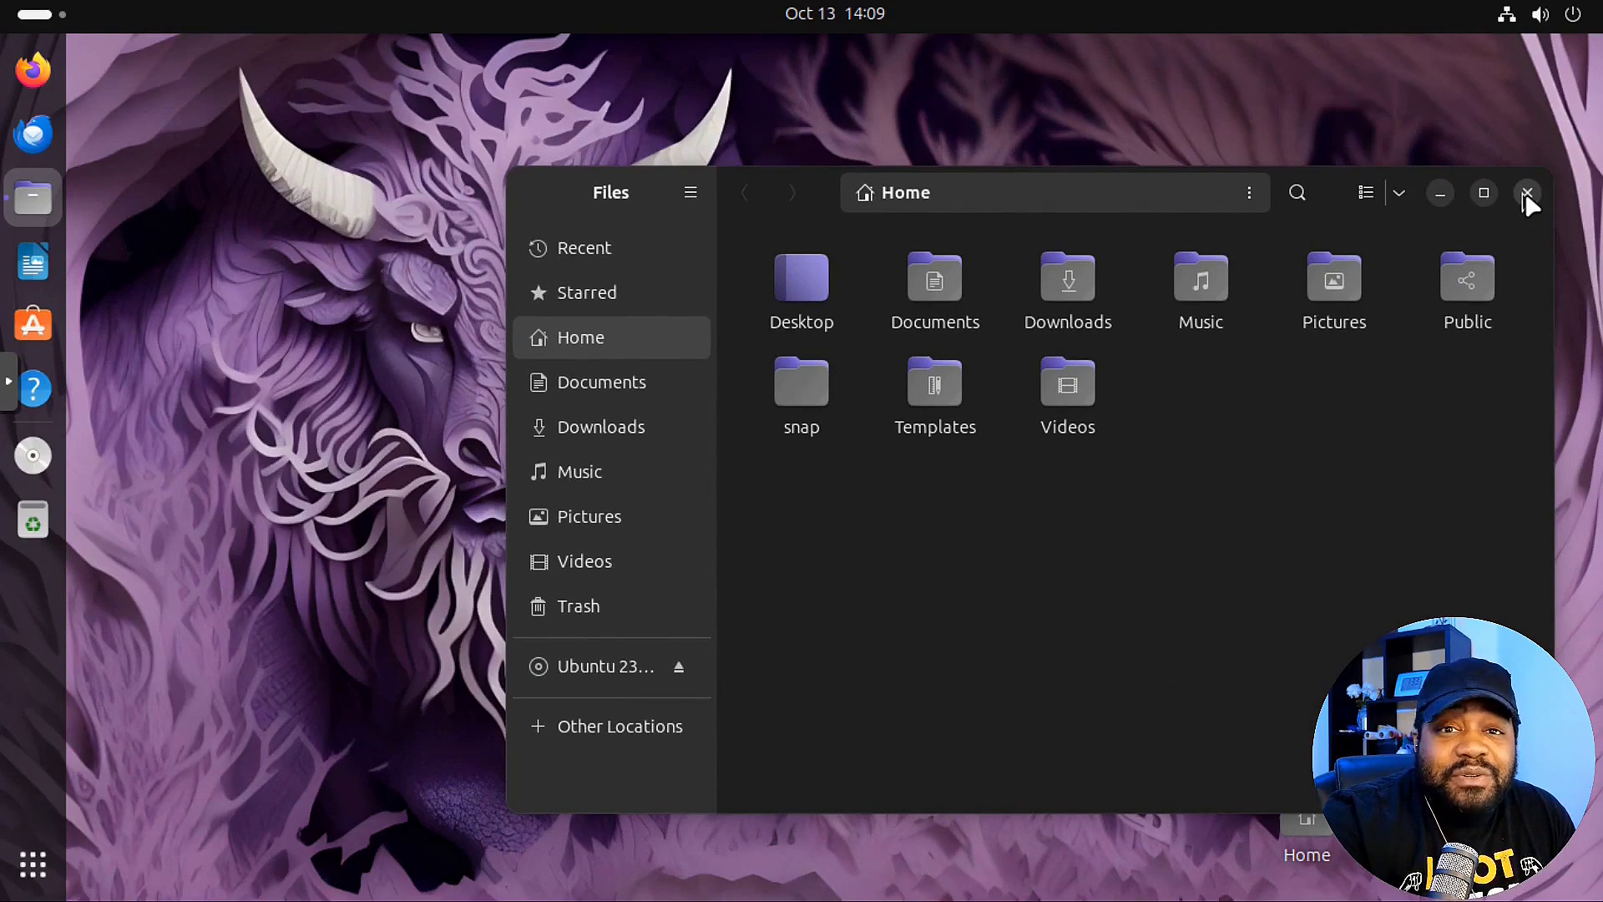
{"action": "left_click_drag", "start_coordinate": [1525, 197], "coordinate": [1506, 259]}
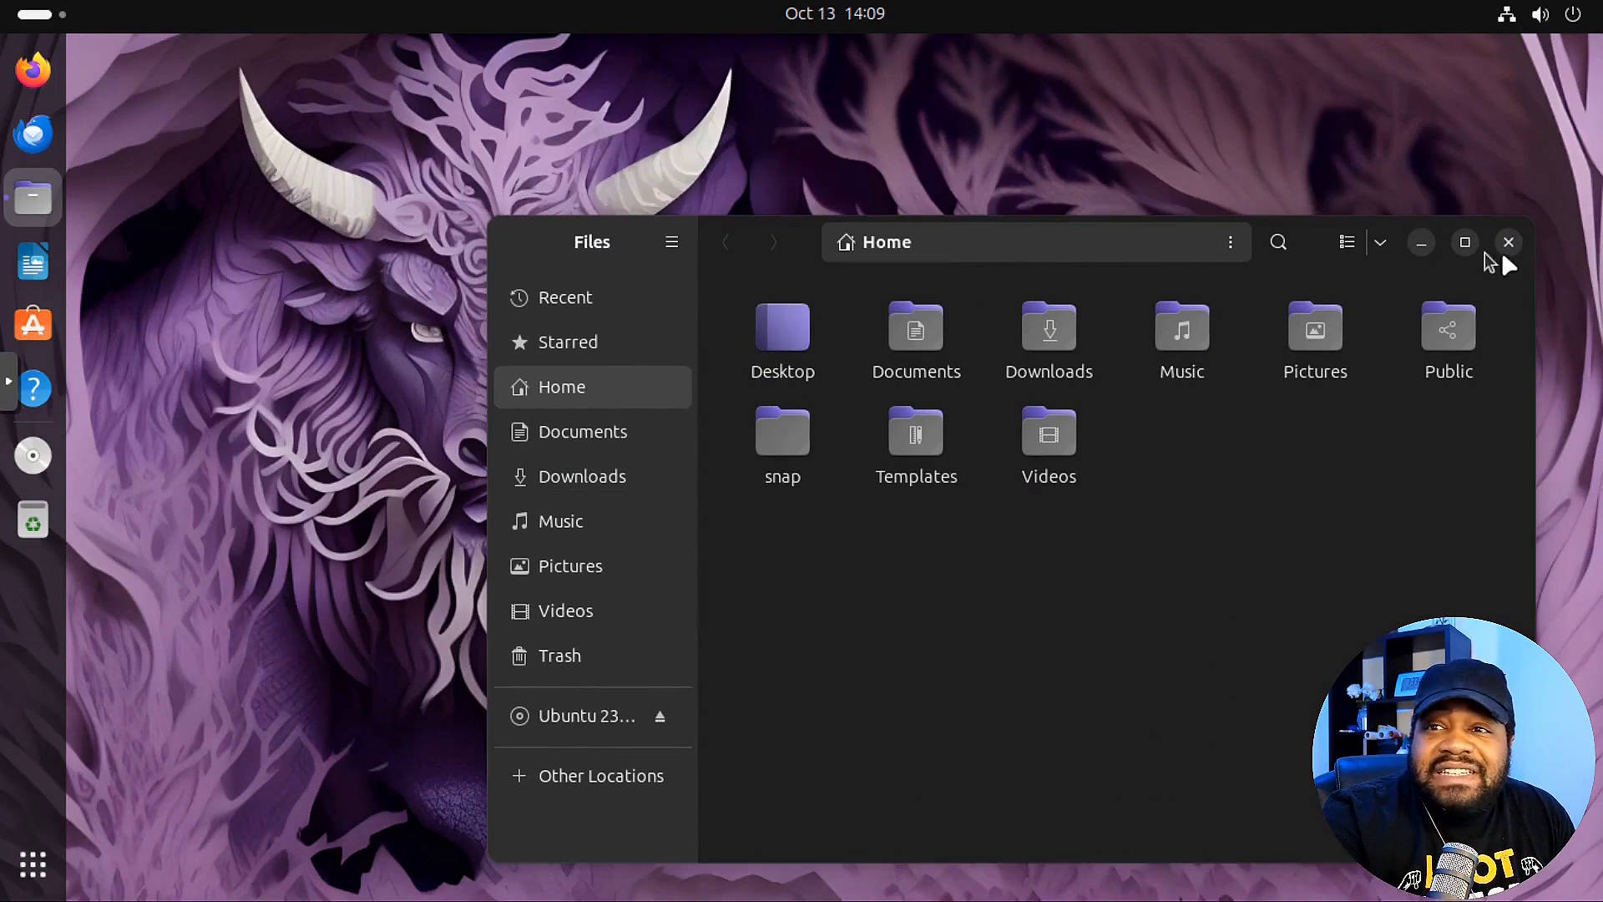
{"action": "left_click", "coordinate": [1510, 247]}
- Launch Terminal from the app grid and run uname -a to show kernel 6.5.0-9-generic
{"action": "left_click", "coordinate": [34, 867]}
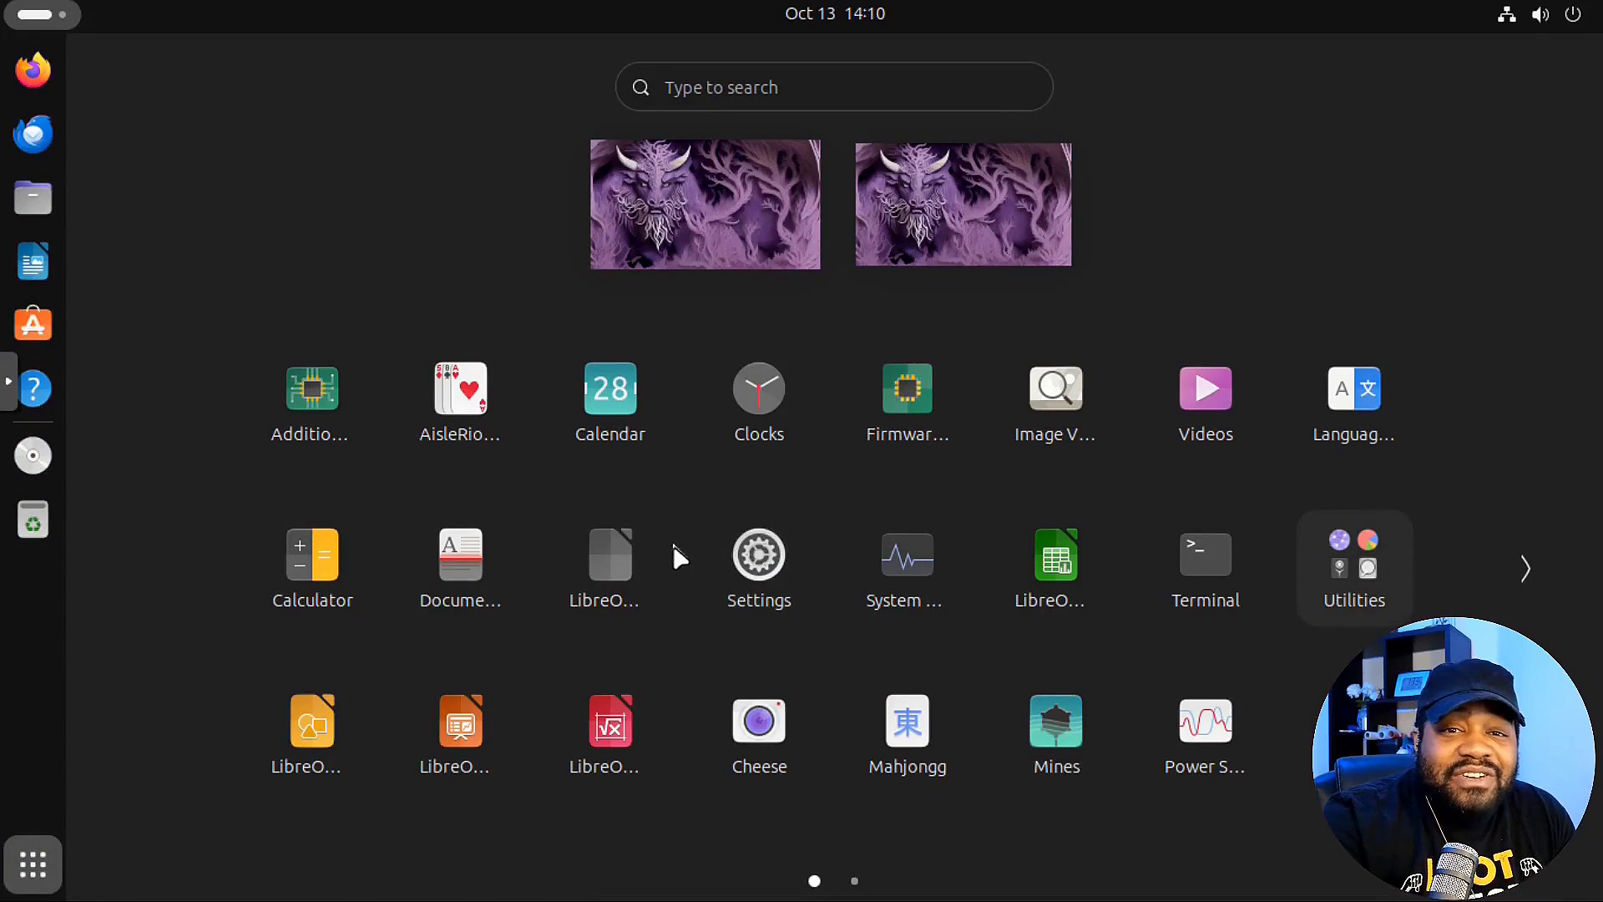
{"action": "left_click", "coordinate": [1211, 569]}
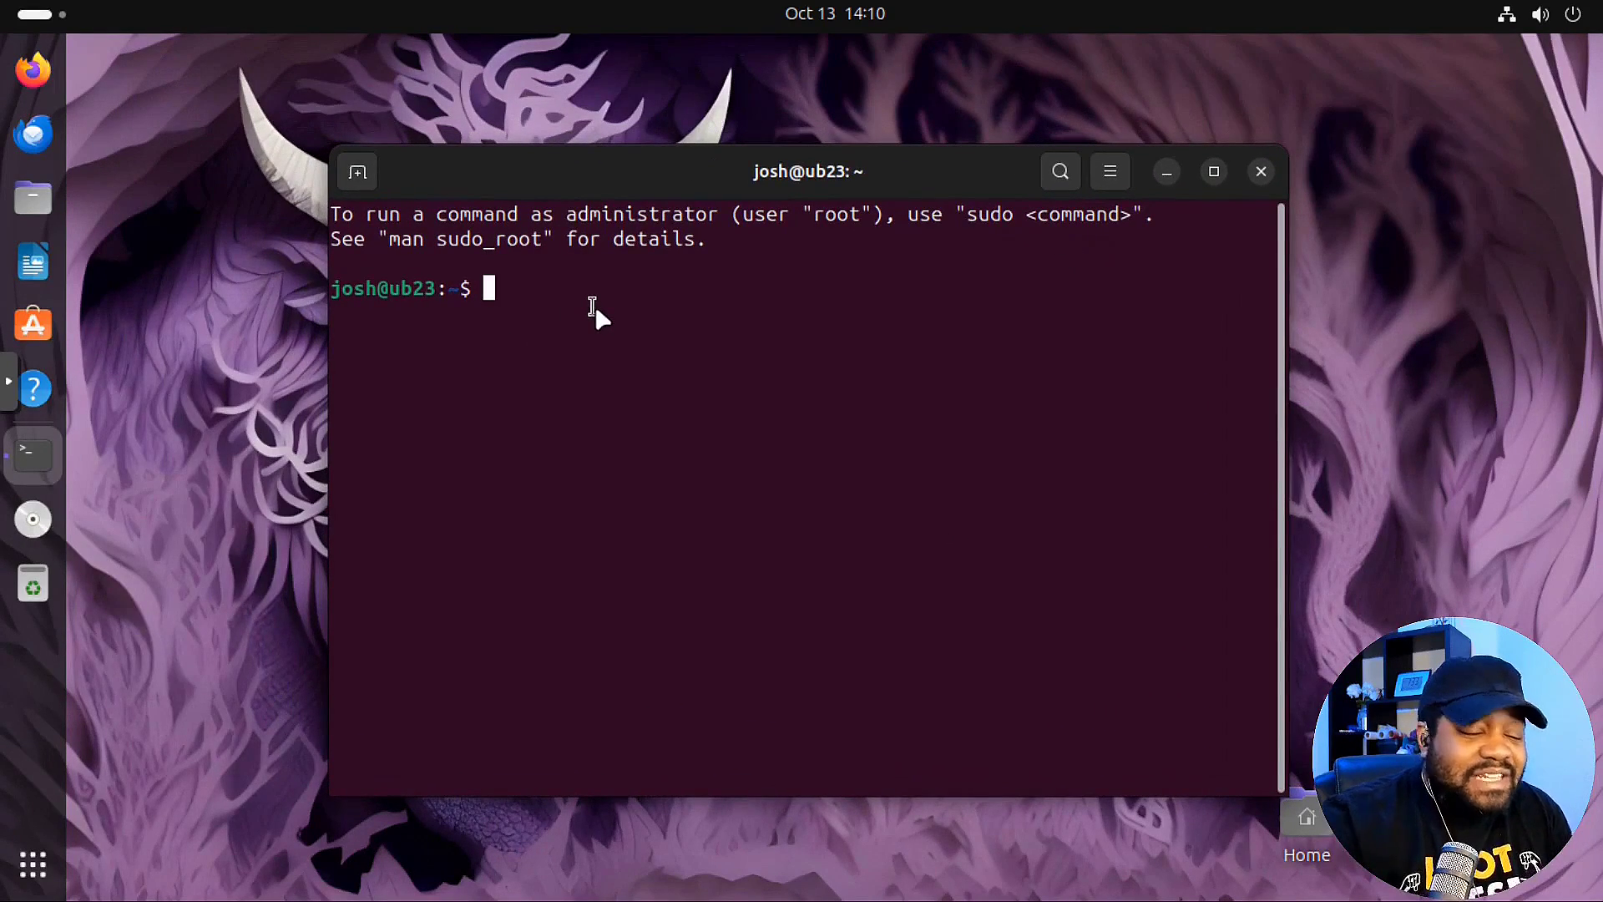
{"action": "type", "text": "un"}
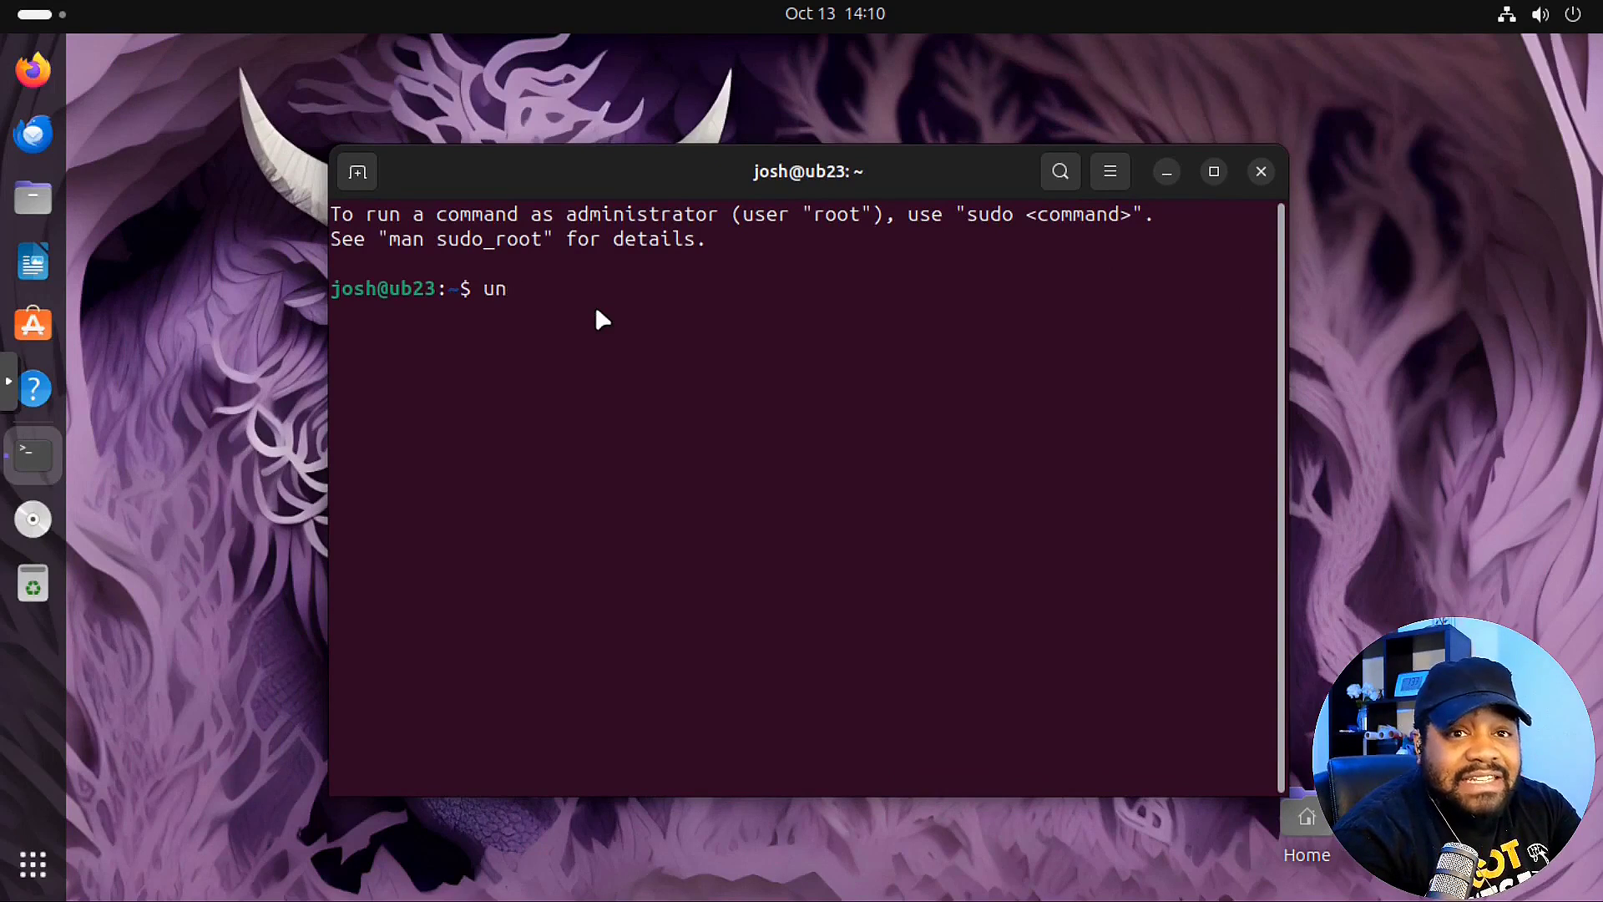
{"action": "type", "text": "ame -"}
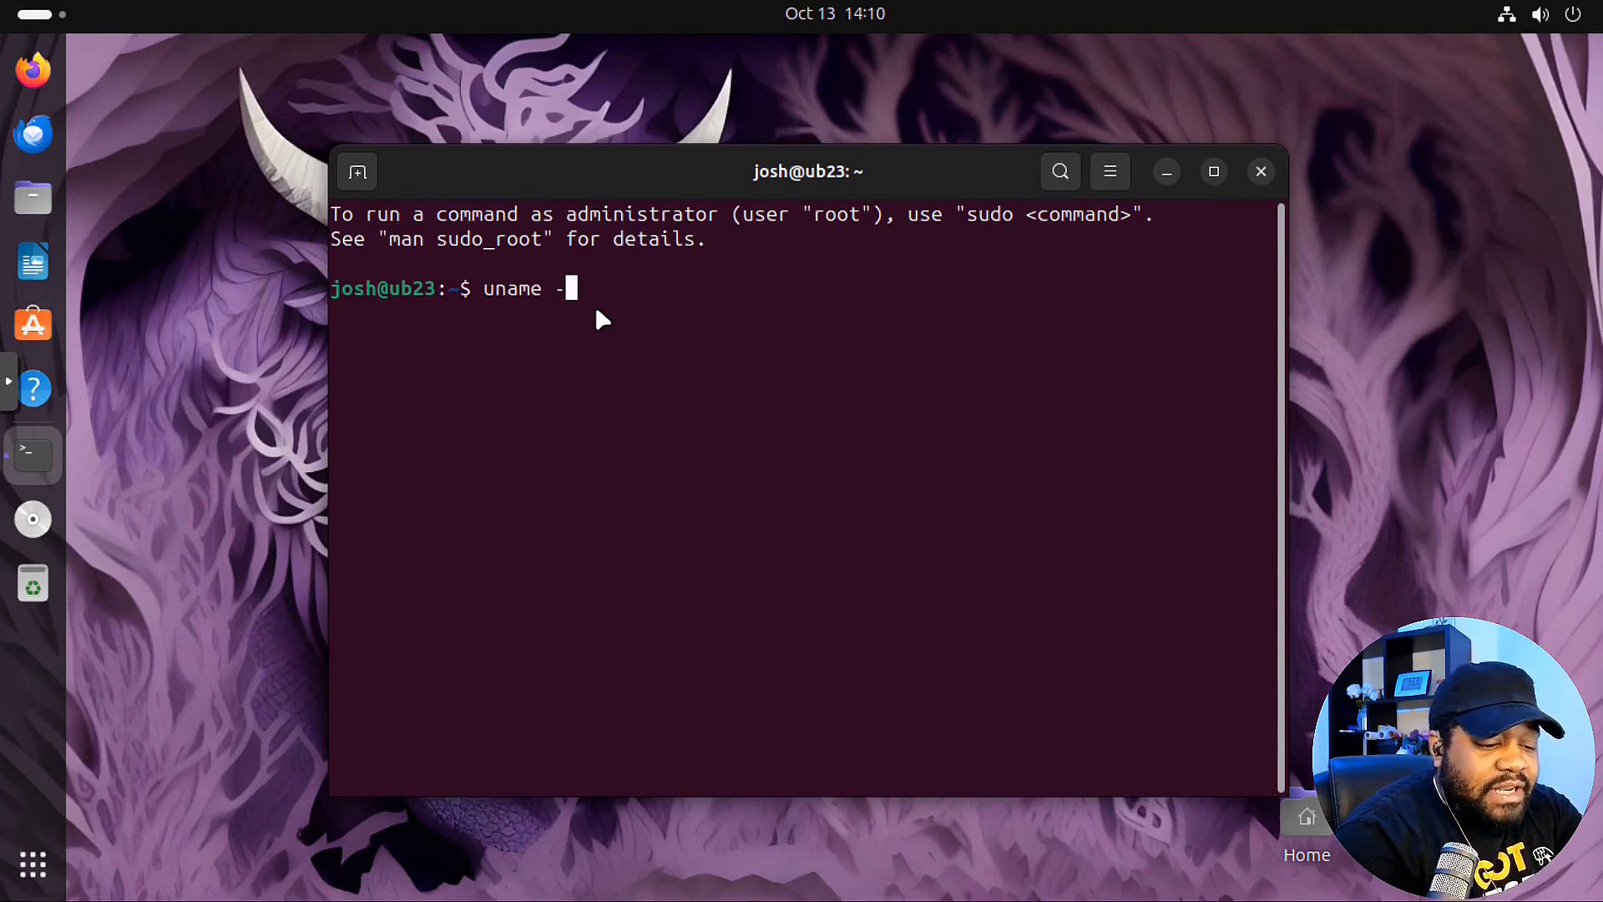
{"action": "type", "text": "a"}
{"action": "key", "text": "Return"}
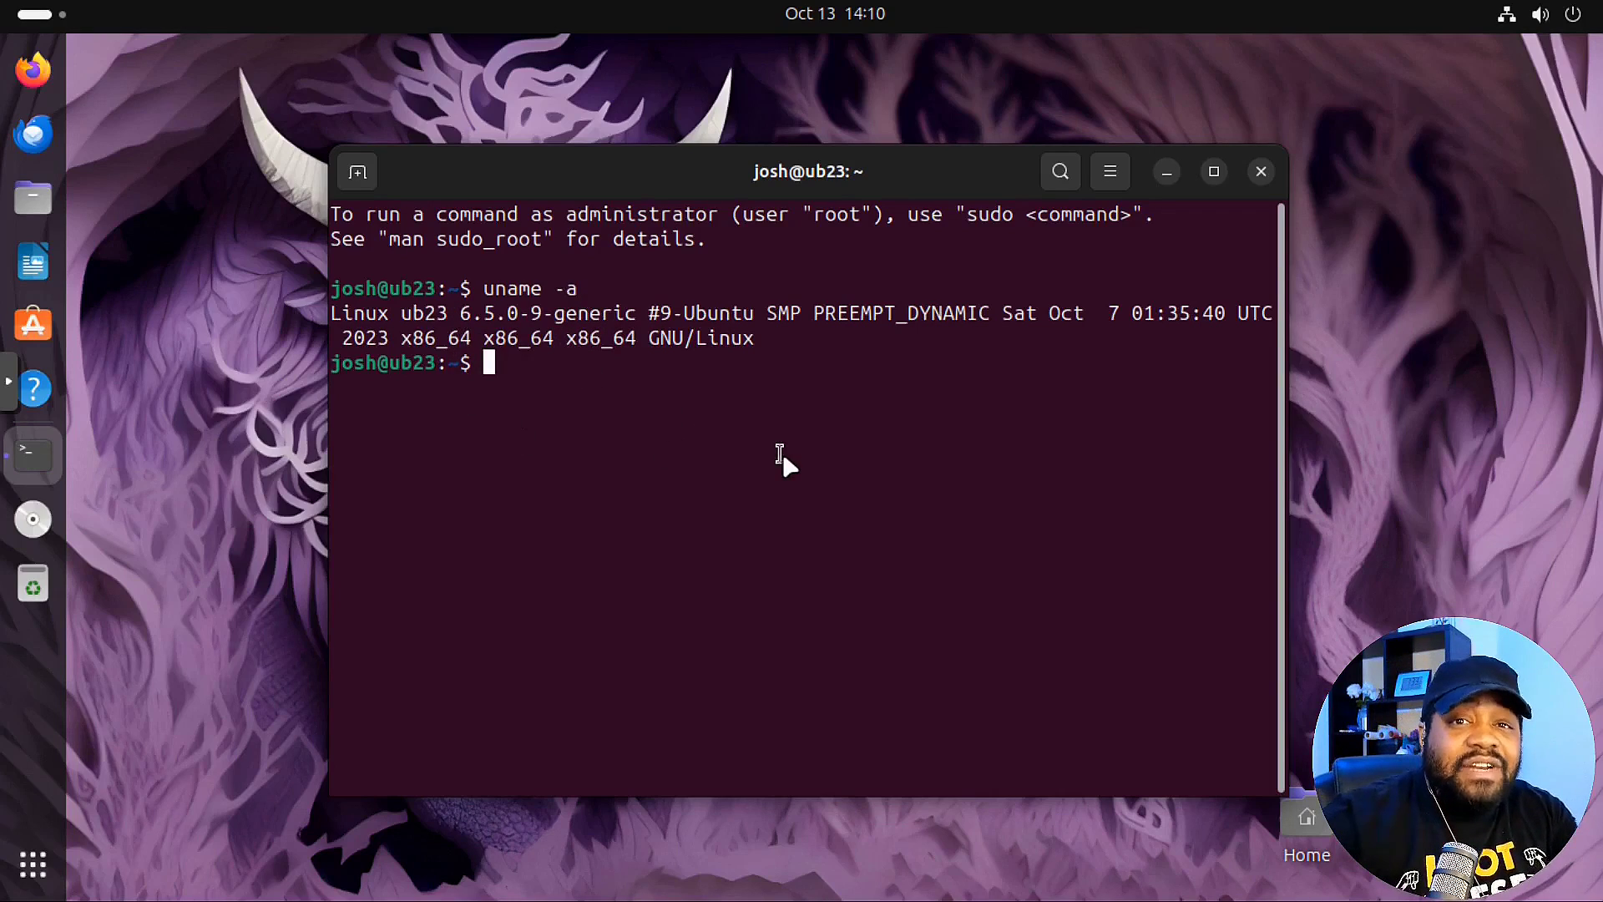
- Type sudo apt update at the prompt, correcting a stray letter
{"action": "type", "text": "sudo s"}
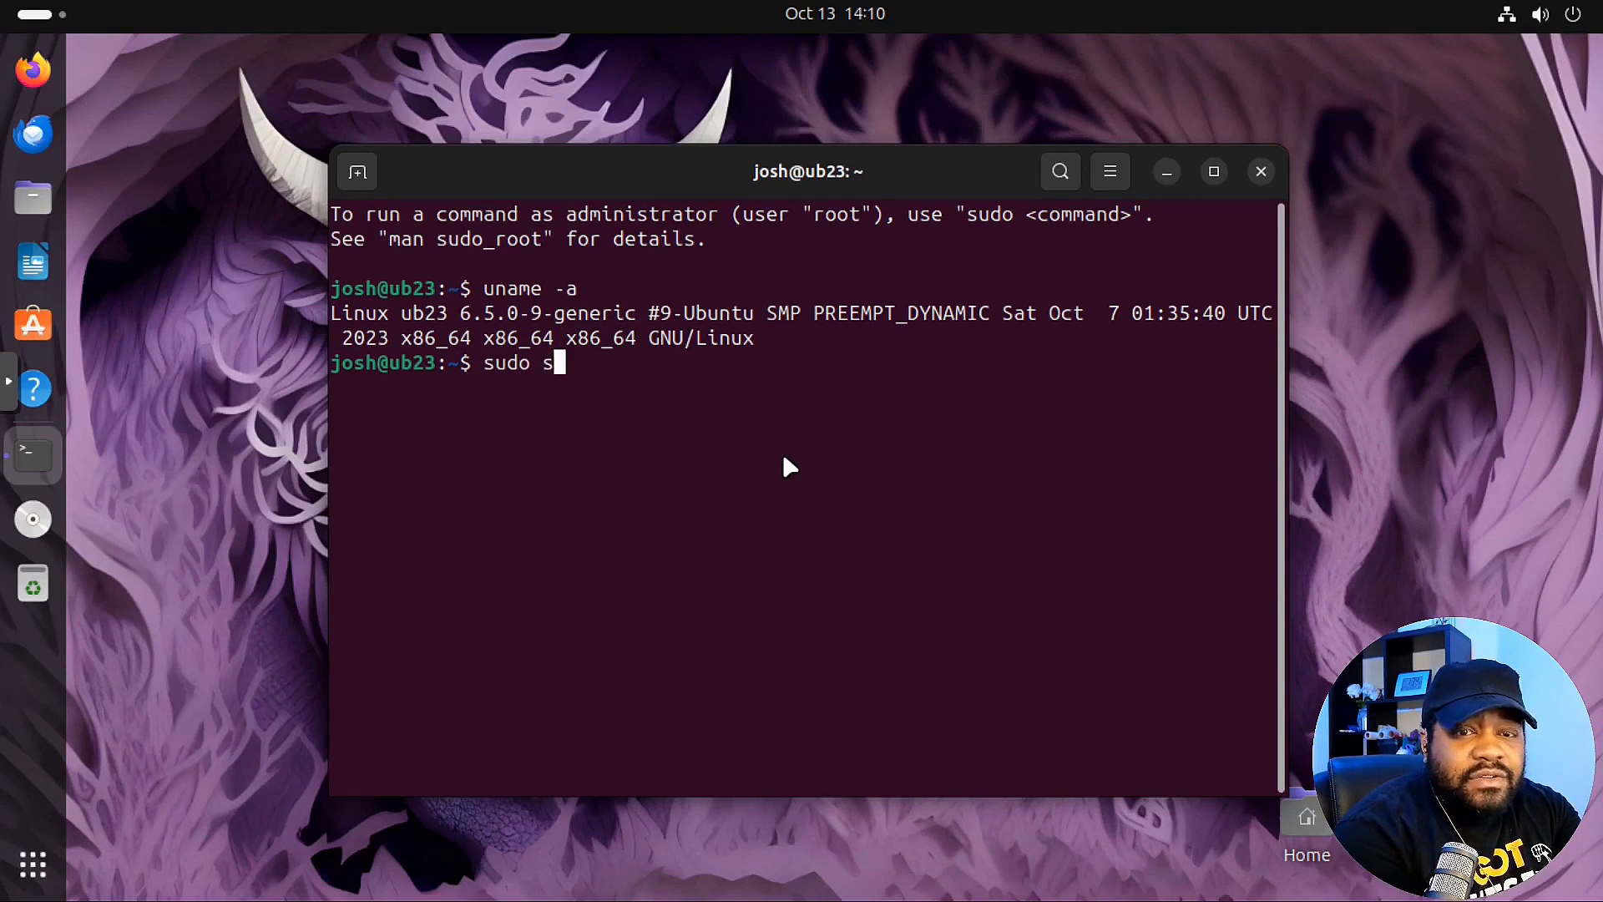
{"action": "key", "text": "BackSpace"}
{"action": "type", "text": "apt"}
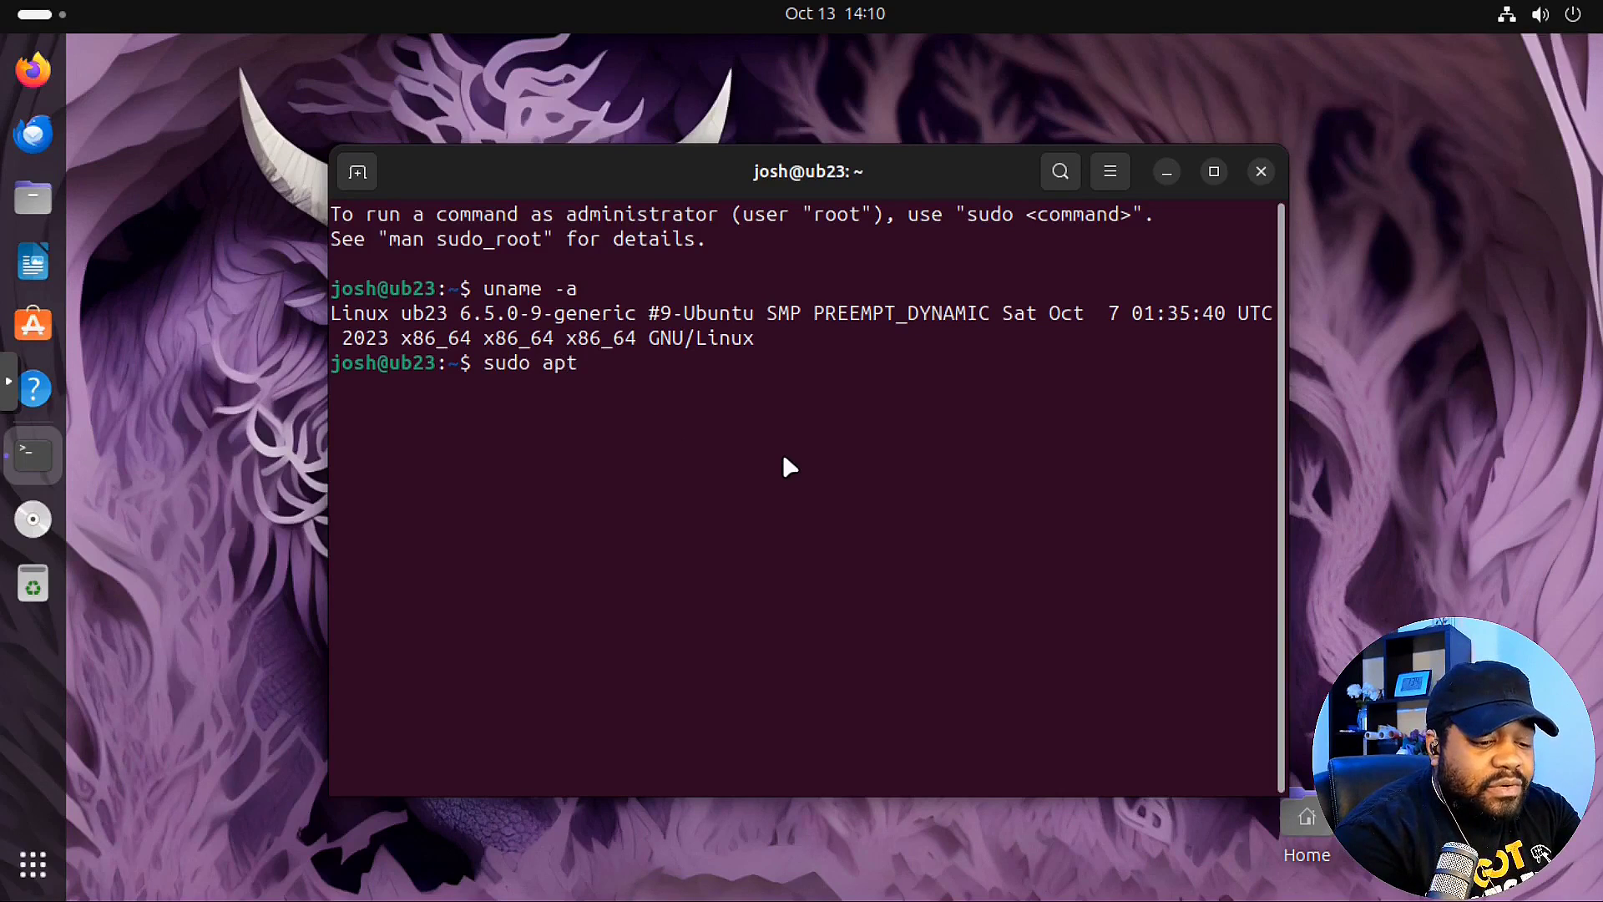
{"action": "type", "text": " update"}
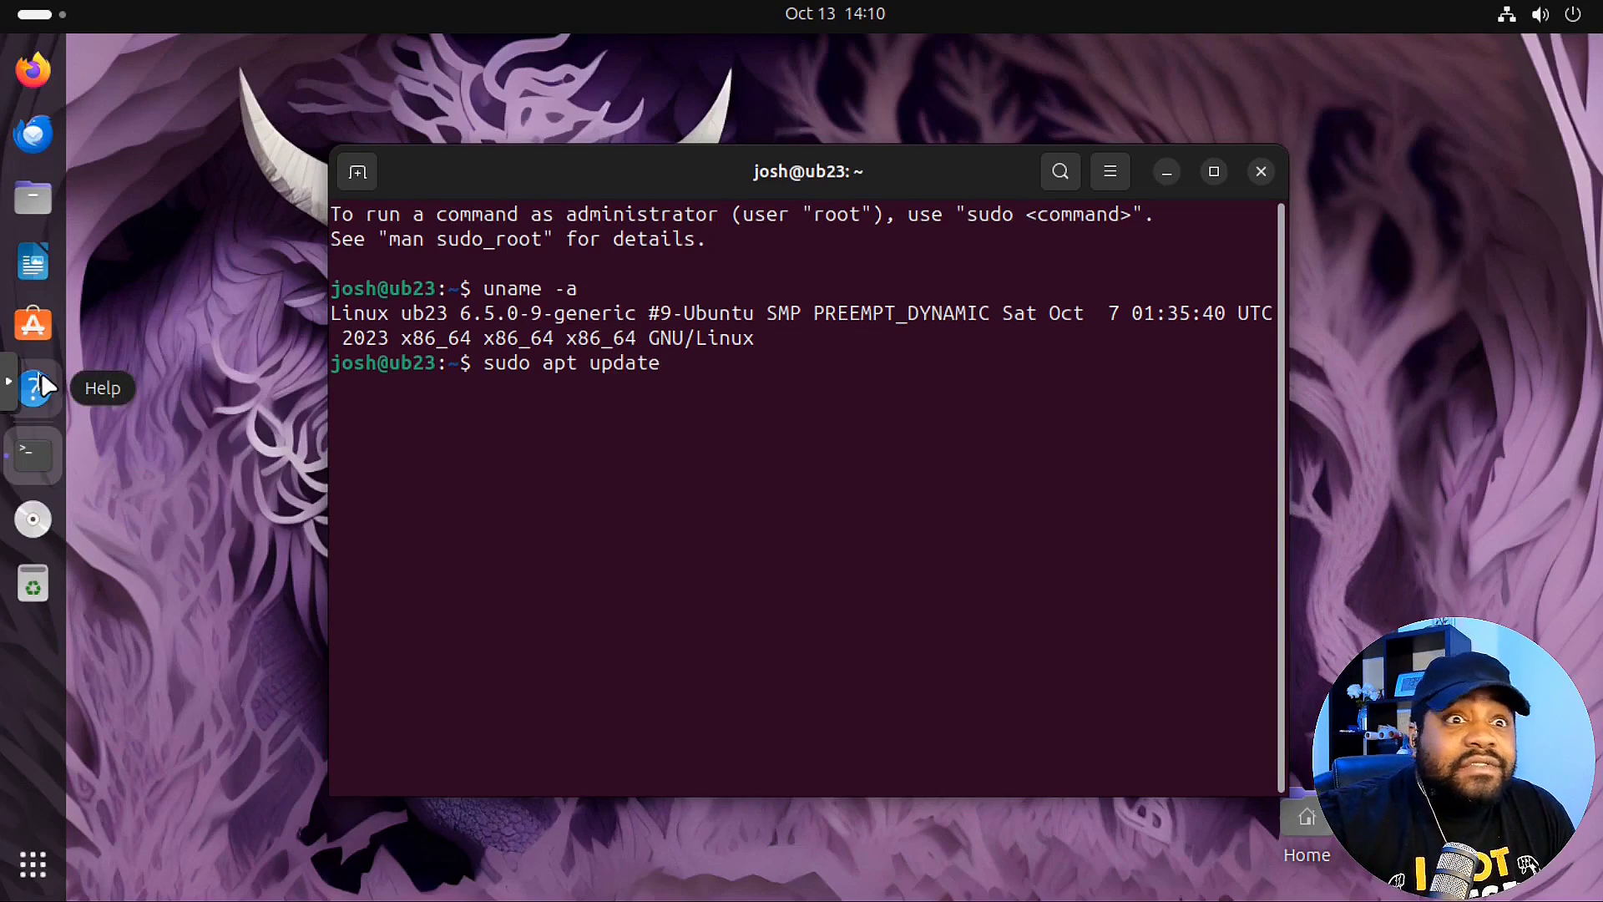
- In App Center, search for "fire" and show all of its results
{"action": "left_click", "coordinate": [47, 316]}
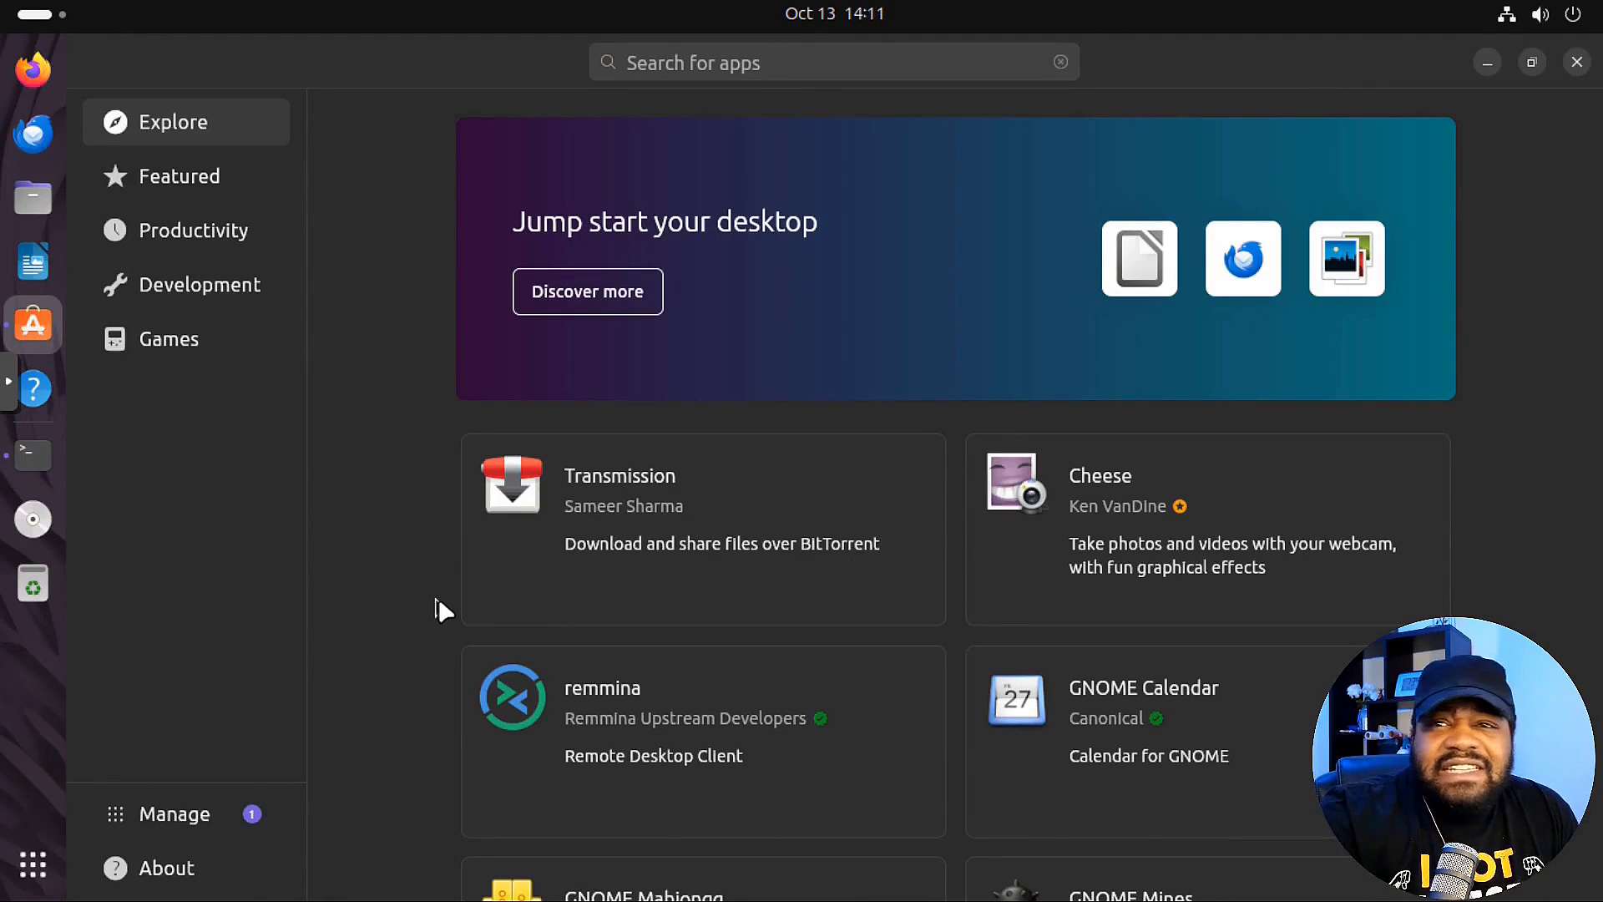
{"action": "left_click", "coordinate": [803, 66]}
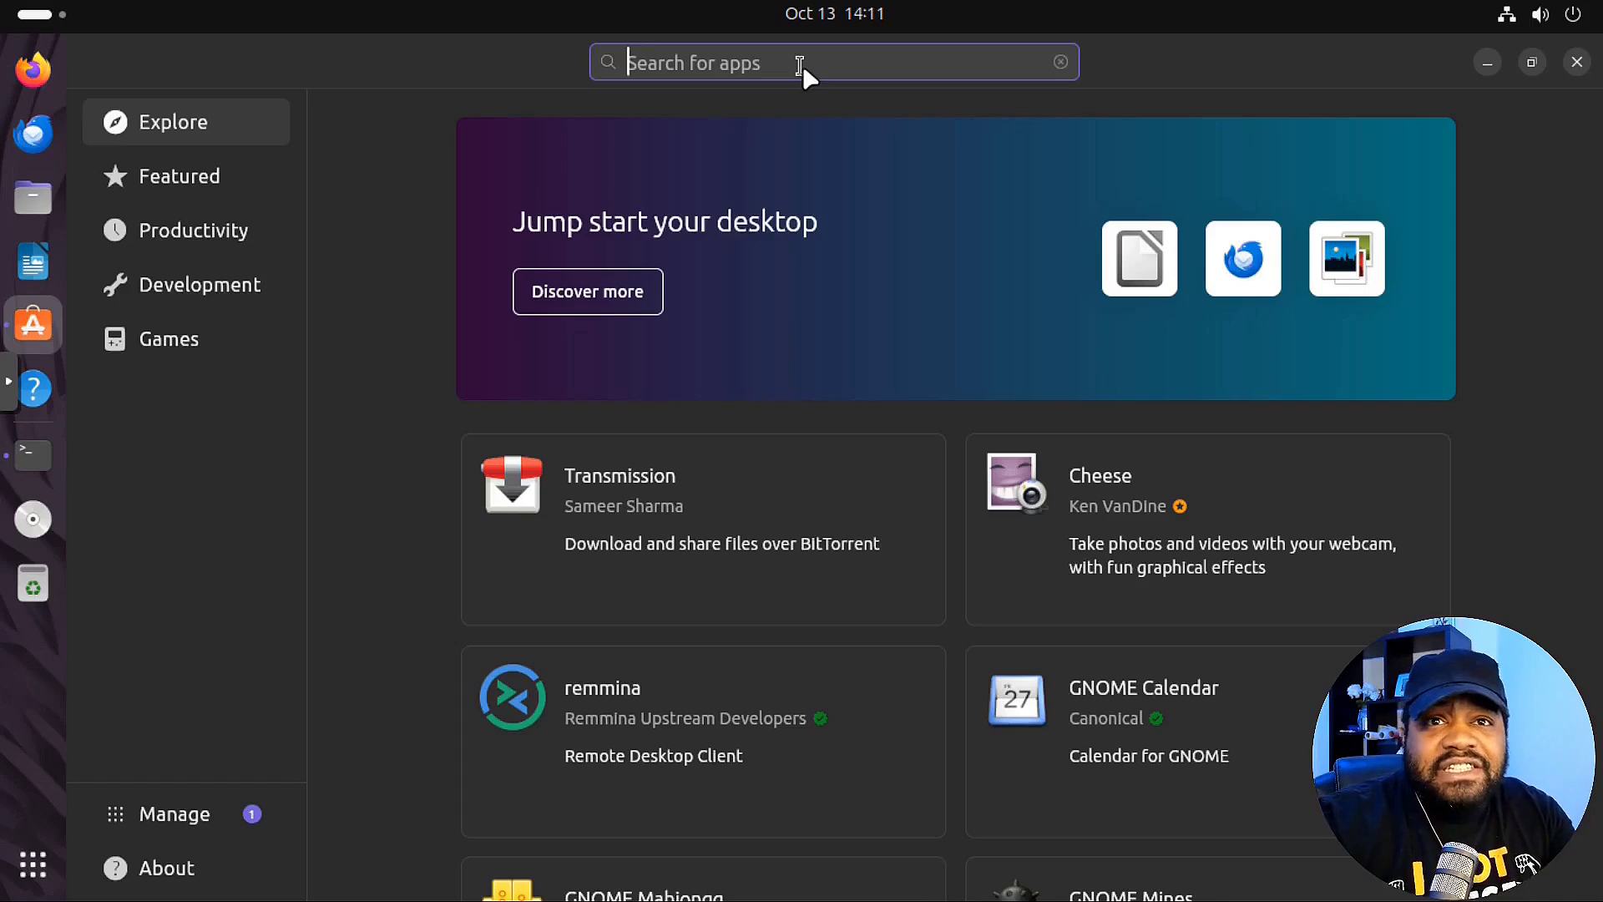
{"action": "type", "text": "fire"}
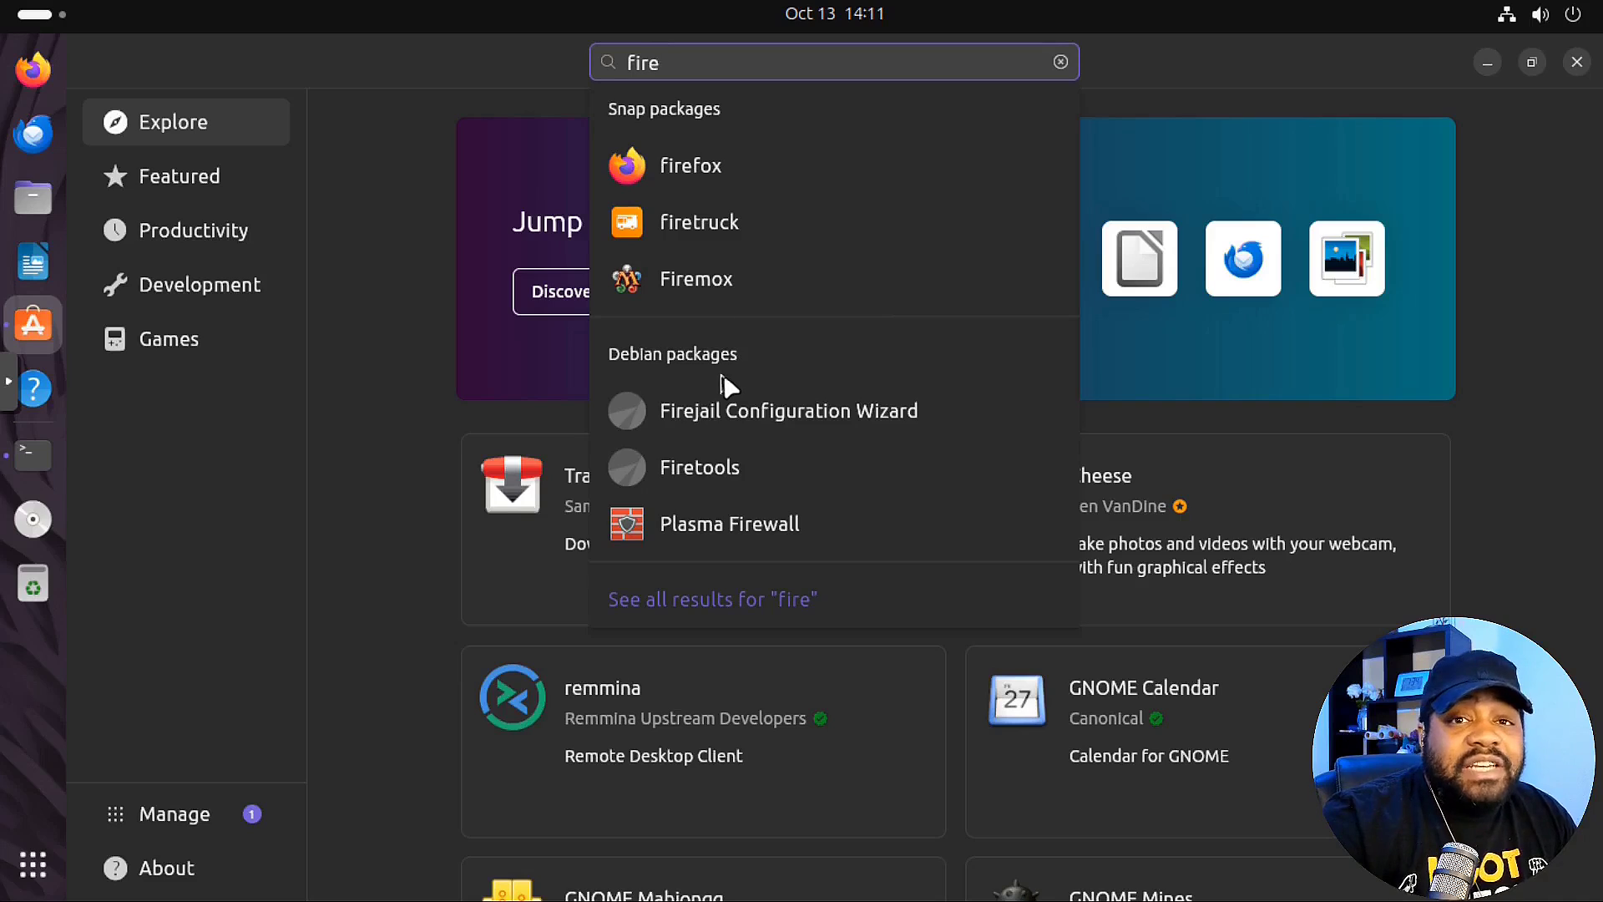
{"action": "left_click", "coordinate": [759, 600]}
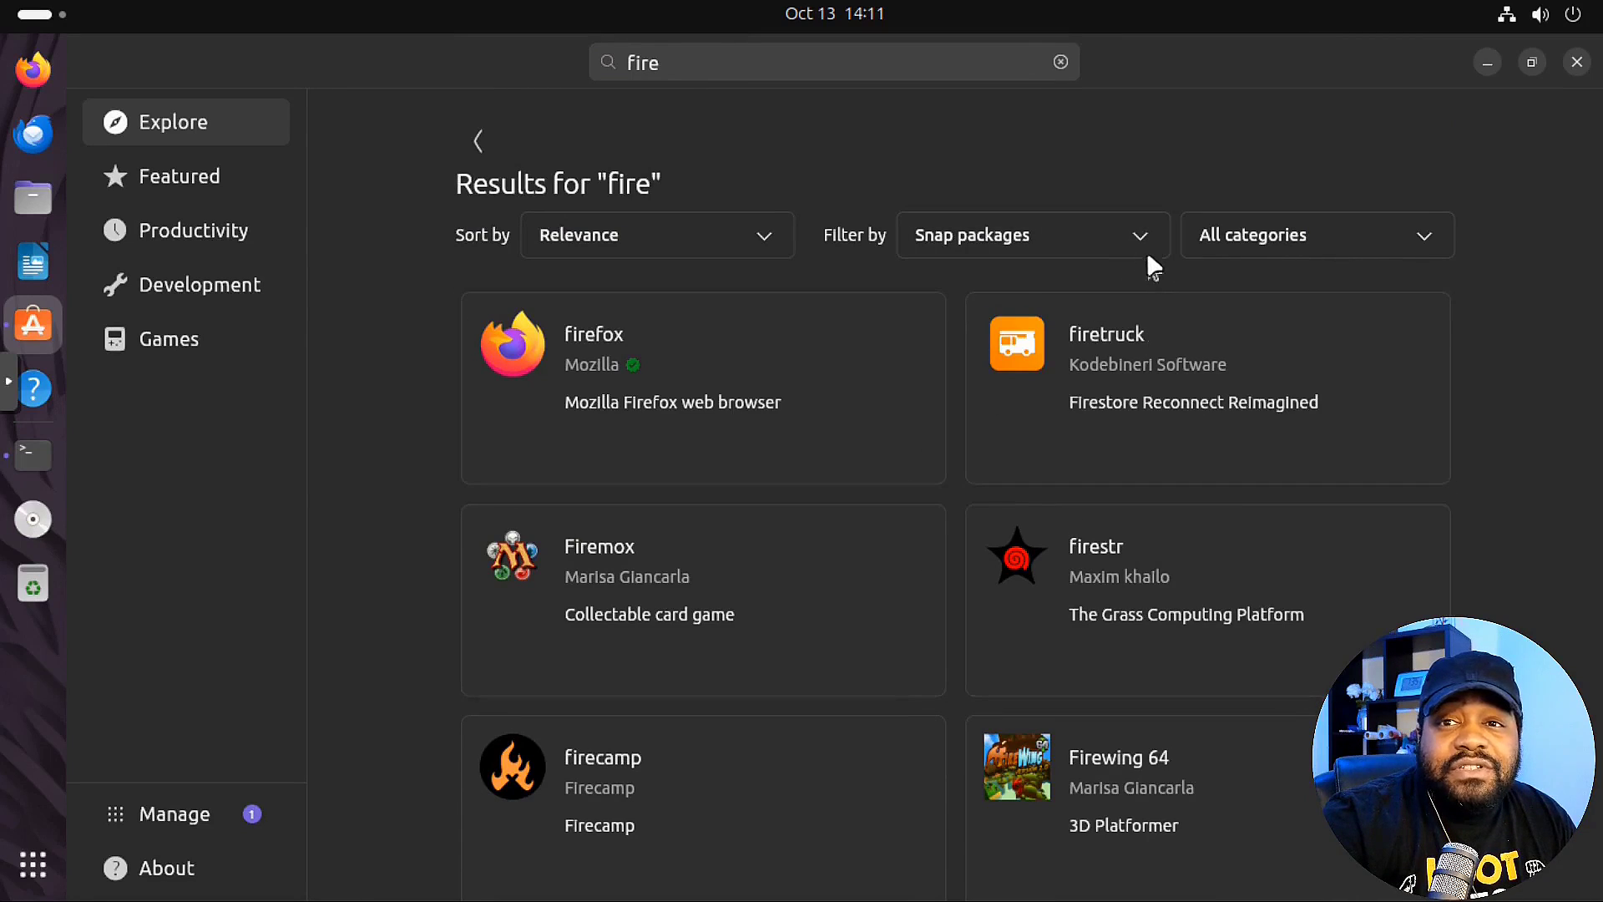
- Filter the results to Debian packages, then switch back to Snap packages
{"action": "left_click", "coordinate": [1145, 253]}
{"action": "left_click", "coordinate": [1021, 282]}
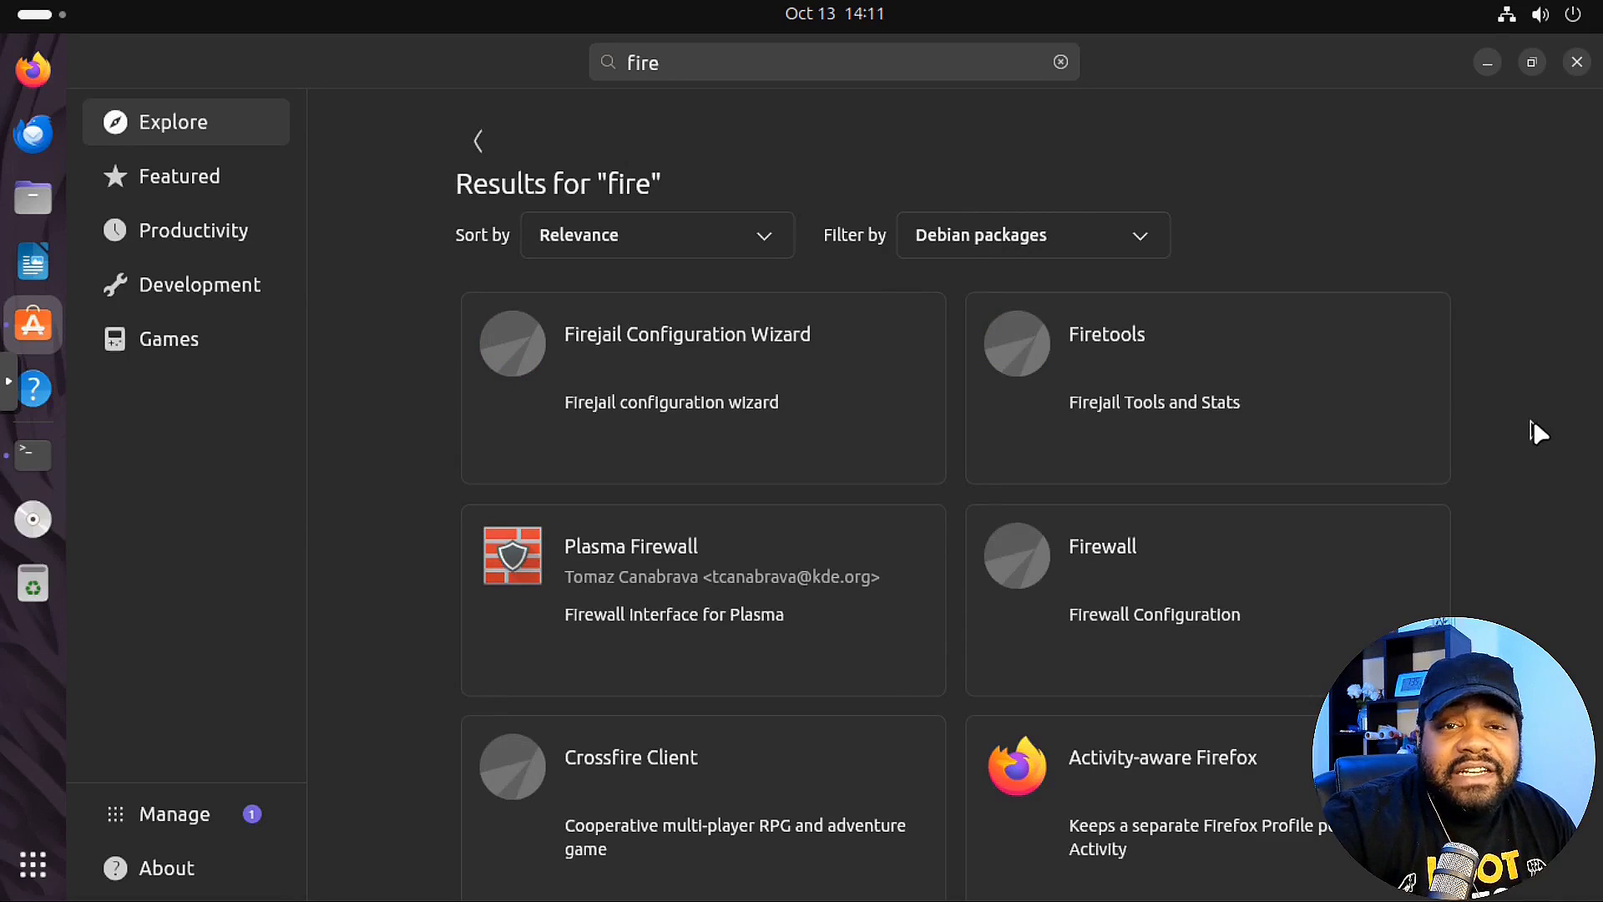
{"action": "left_click", "coordinate": [1146, 236]}
{"action": "left_click", "coordinate": [1104, 244]}
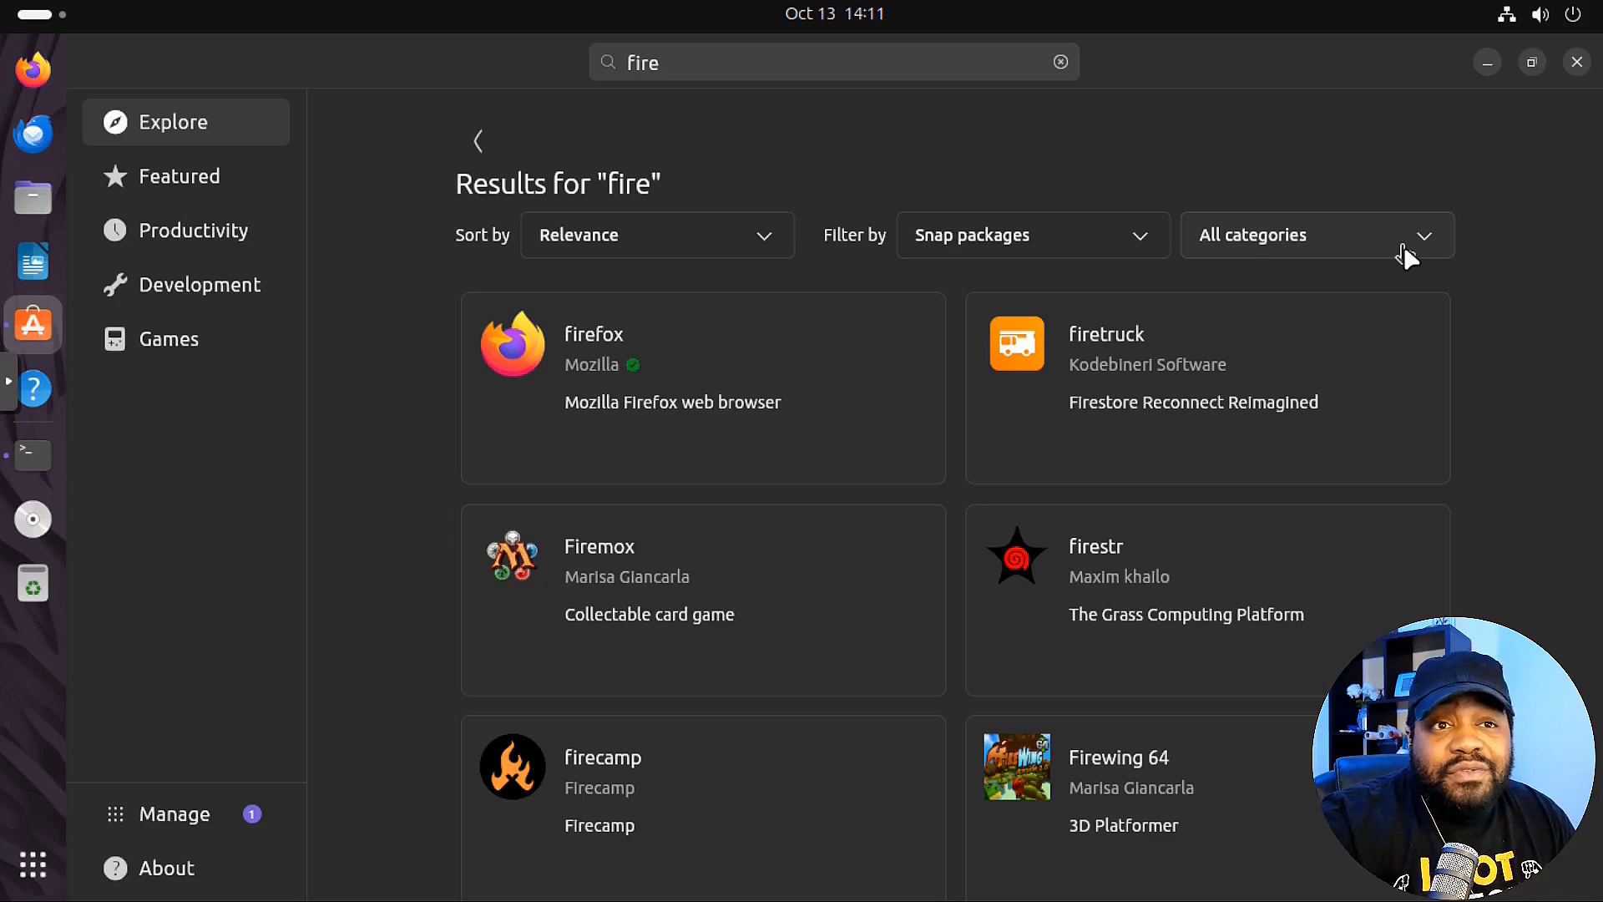
- Browse Featured, Productivity, Development and Games, then open Manage showing the snapd 2.60.3 update
{"action": "left_click", "coordinate": [173, 191]}
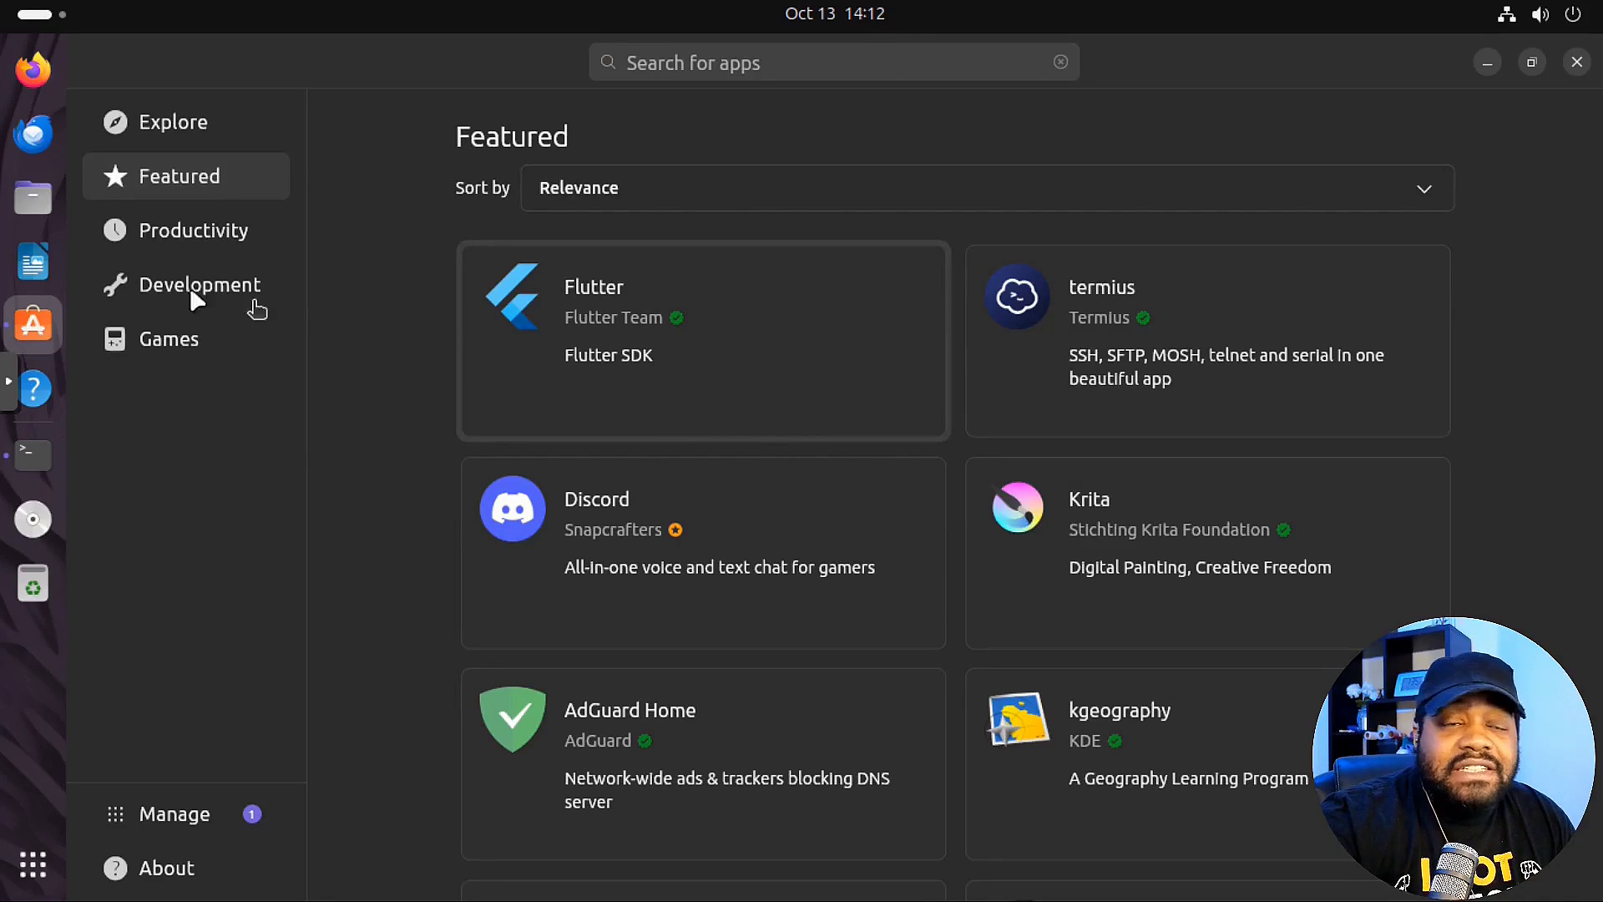
{"action": "left_click", "coordinate": [192, 238]}
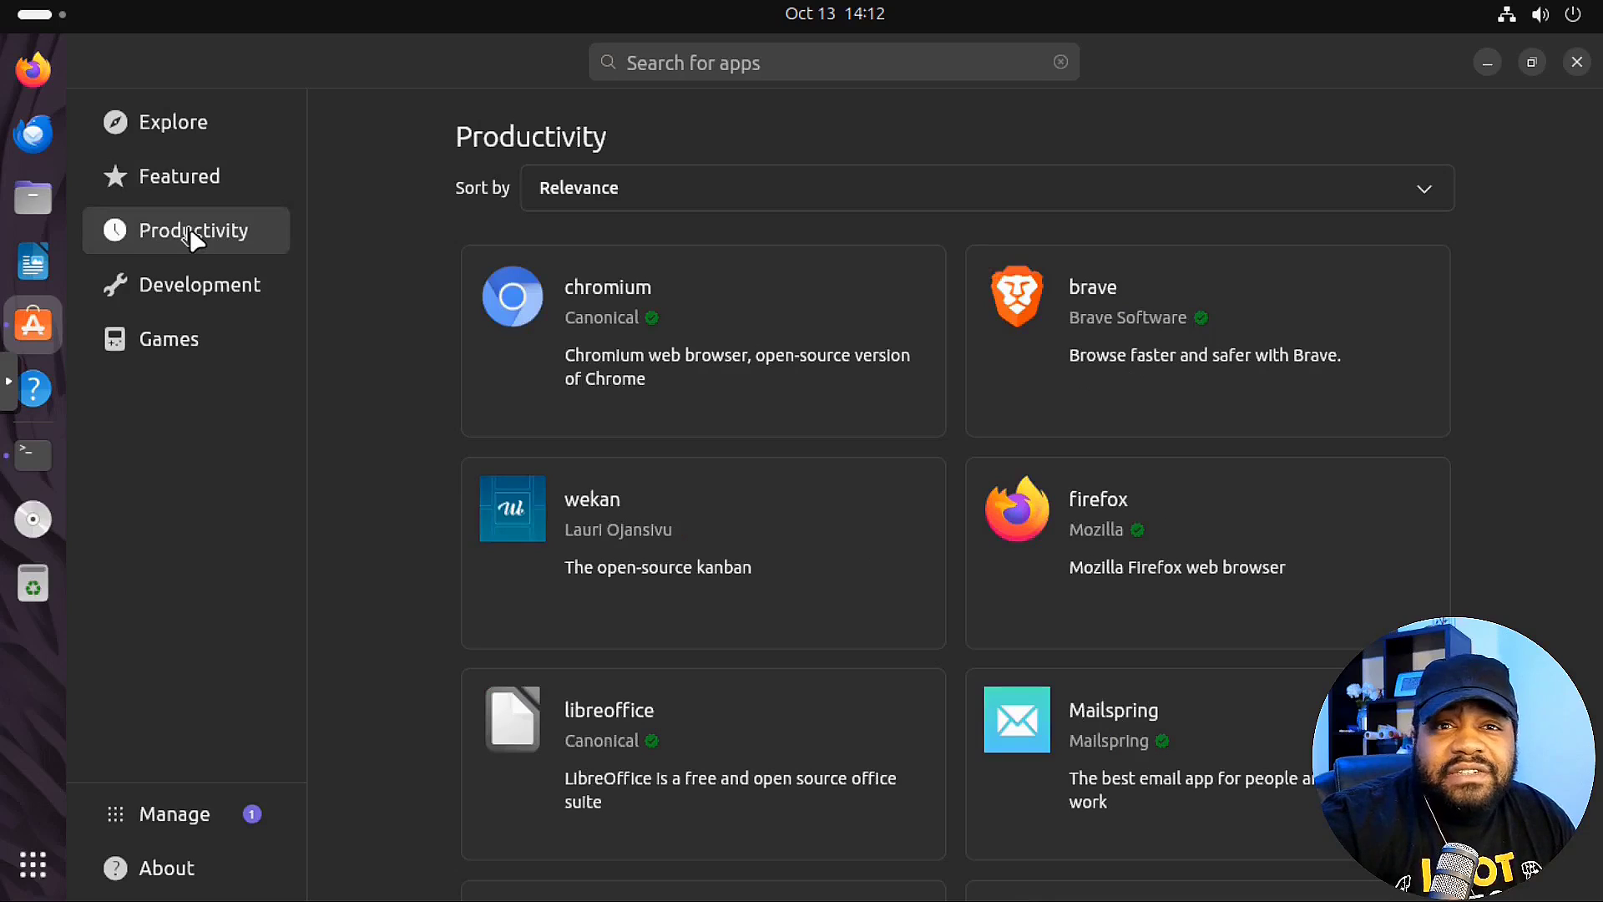
{"action": "left_click", "coordinate": [192, 288]}
{"action": "left_click", "coordinate": [172, 344]}
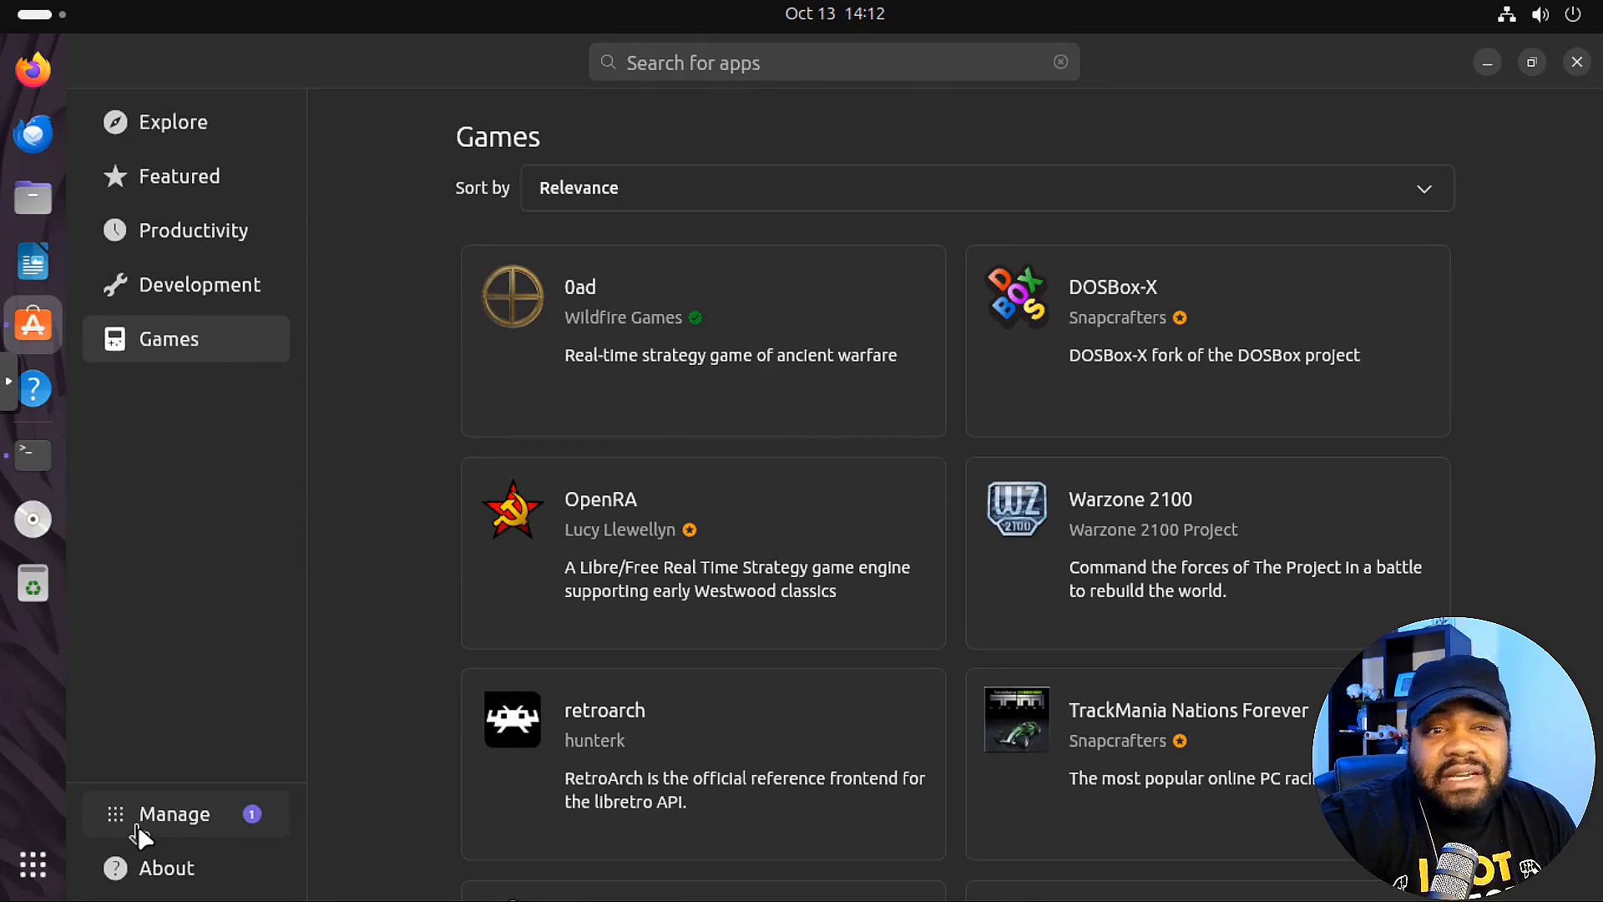
{"action": "left_click", "coordinate": [166, 870]}
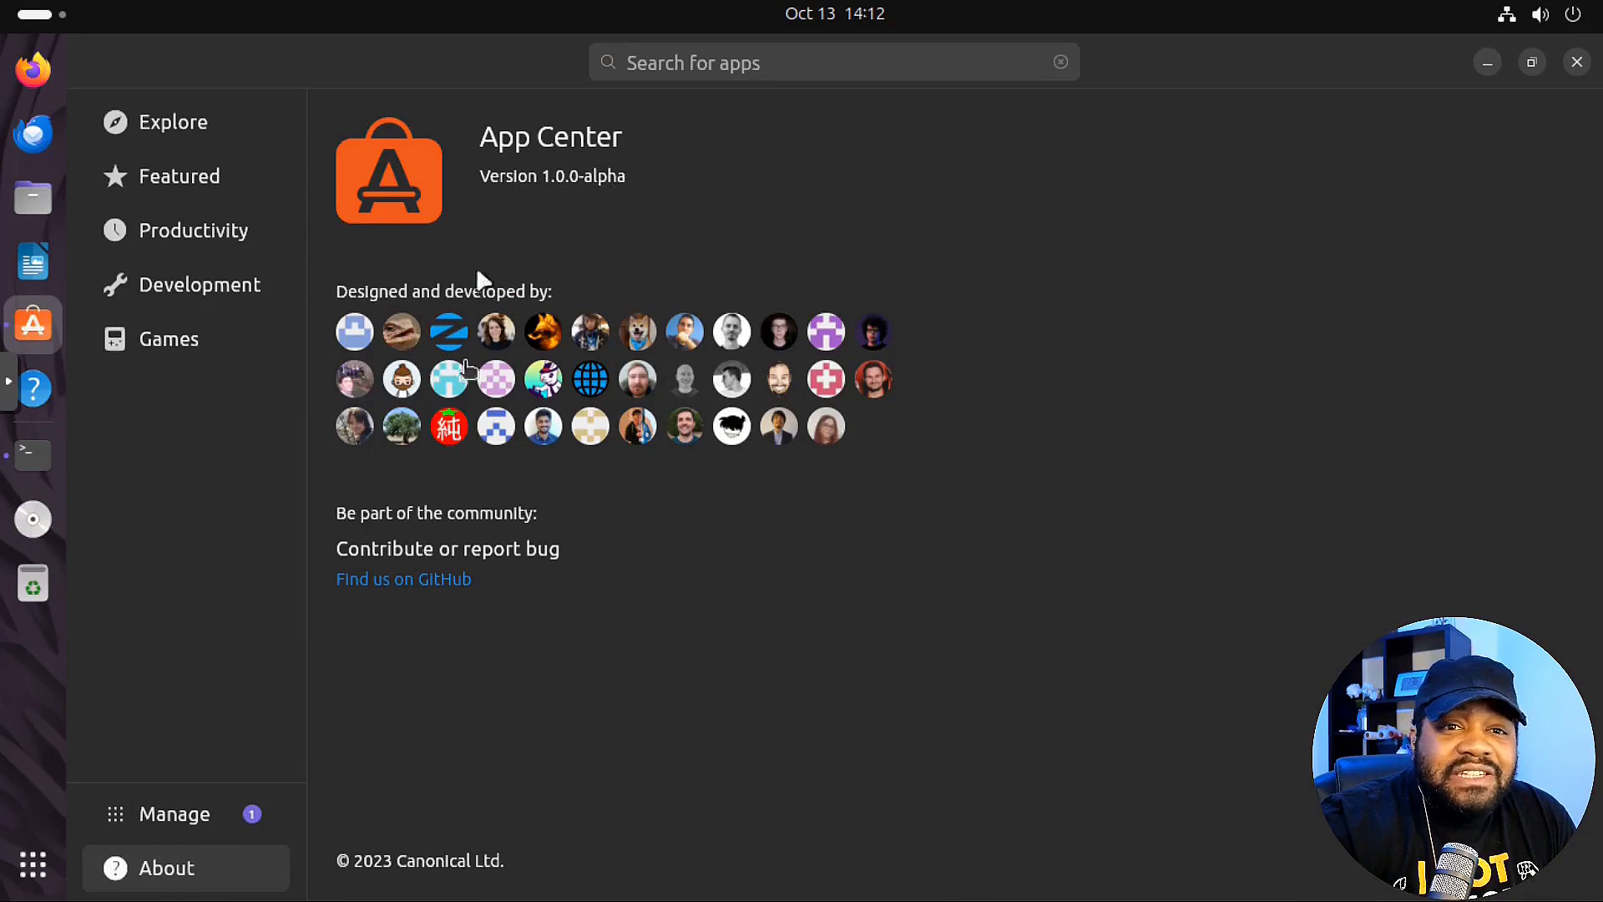
{"action": "left_click", "coordinate": [195, 823]}
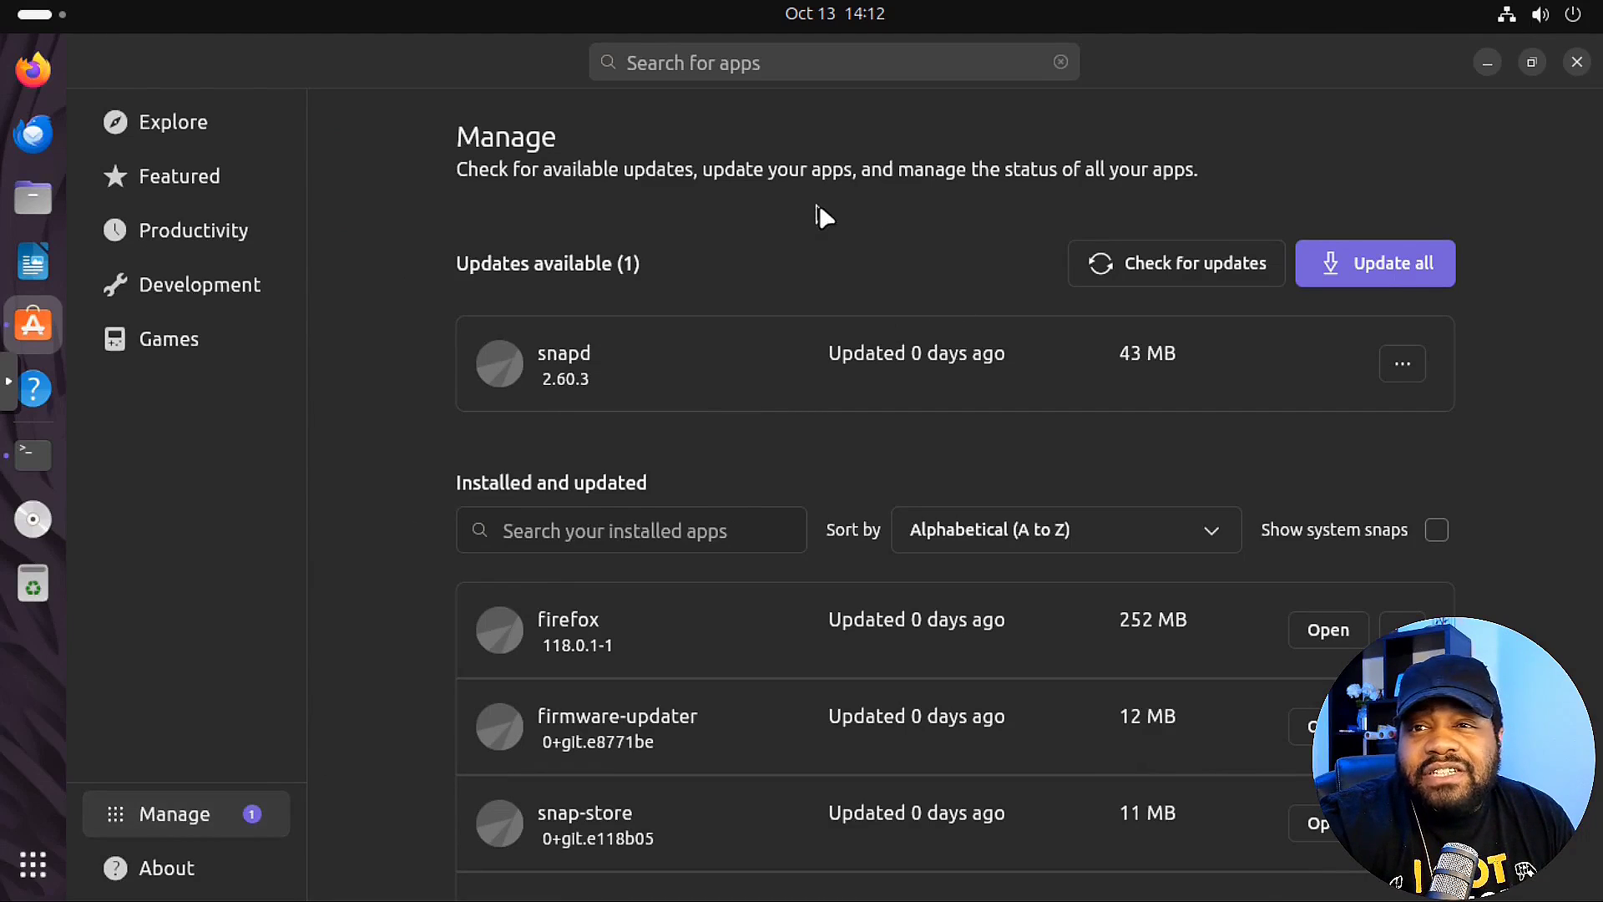
- Check for updates and authorize updating all apps with the account password
{"action": "left_click", "coordinate": [1199, 259]}
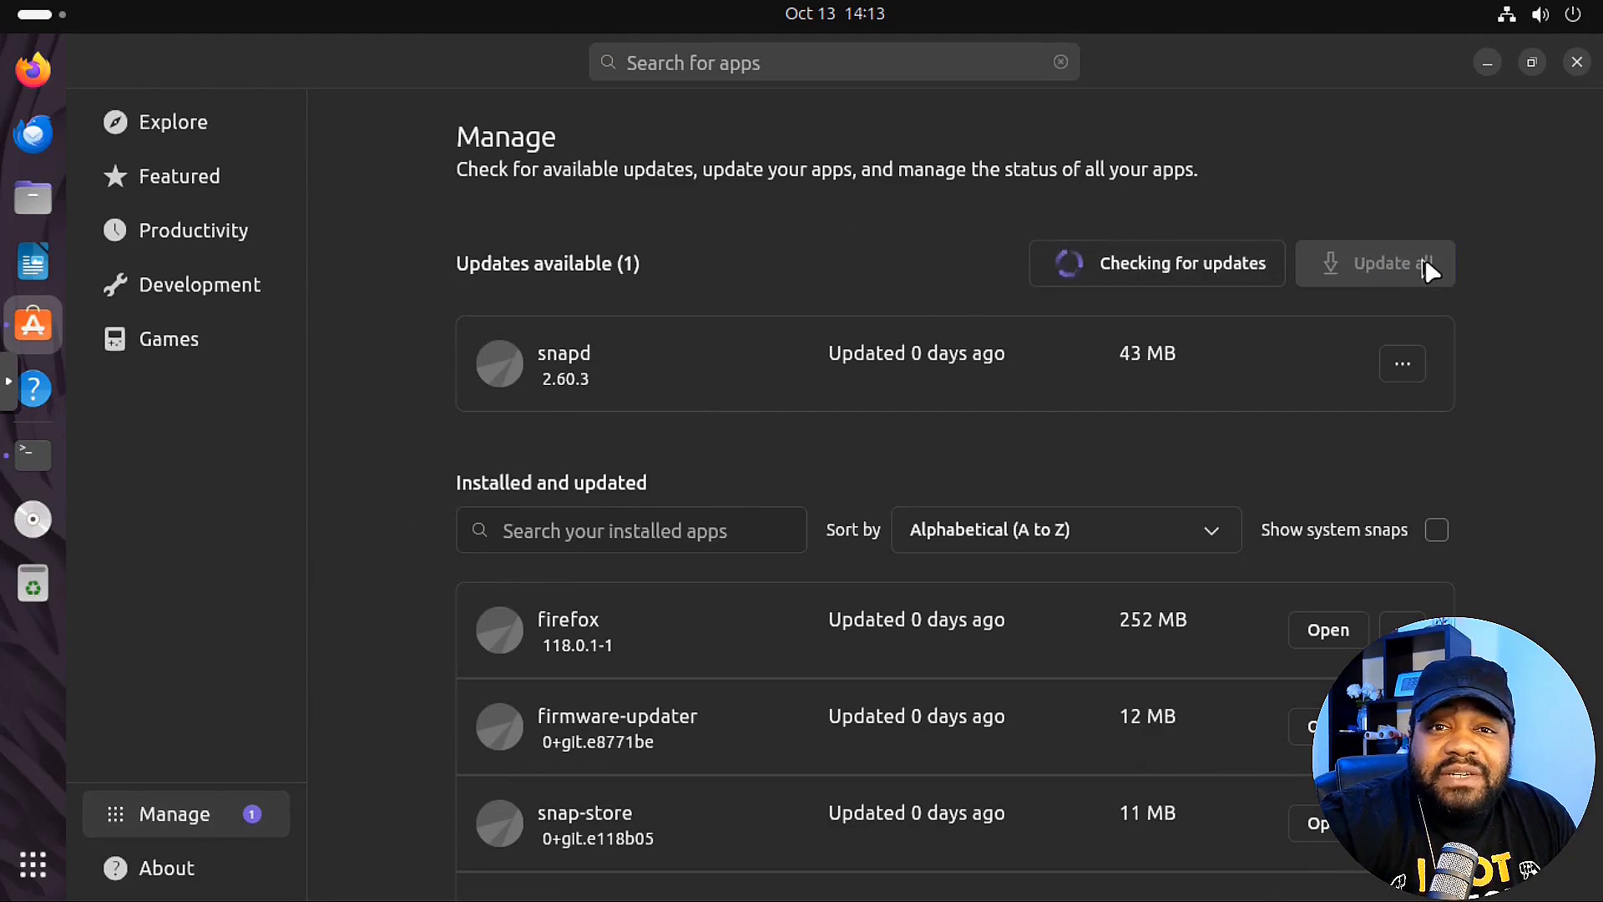
{"action": "left_click", "coordinate": [1390, 260]}
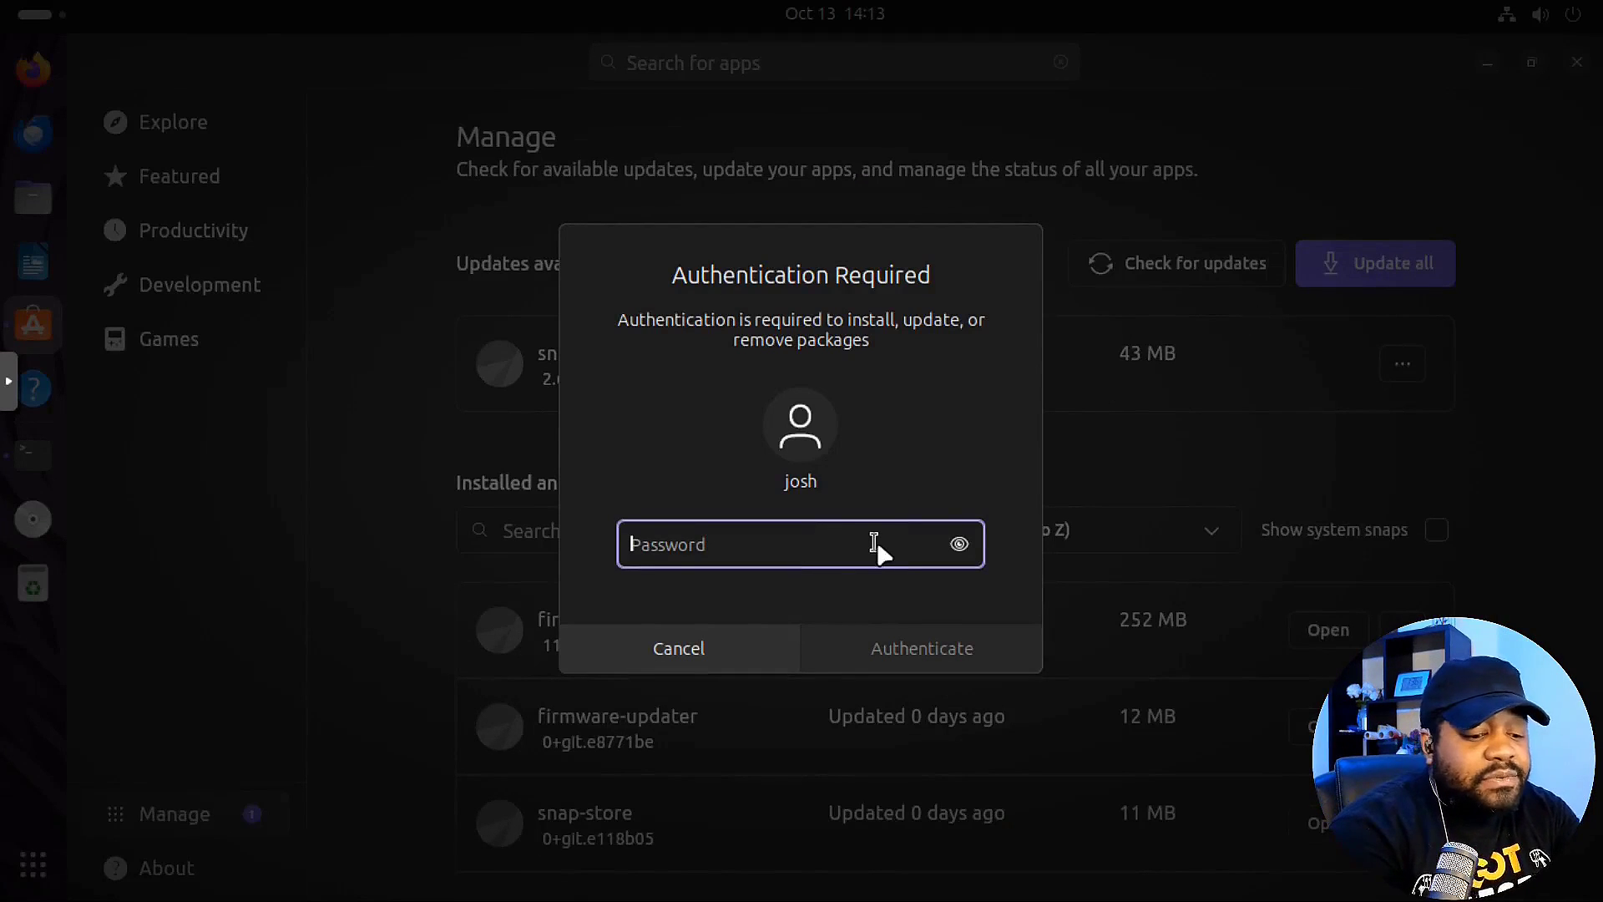
{"action": "type", "text": "•••••••••"}
{"action": "key", "text": "Return"}
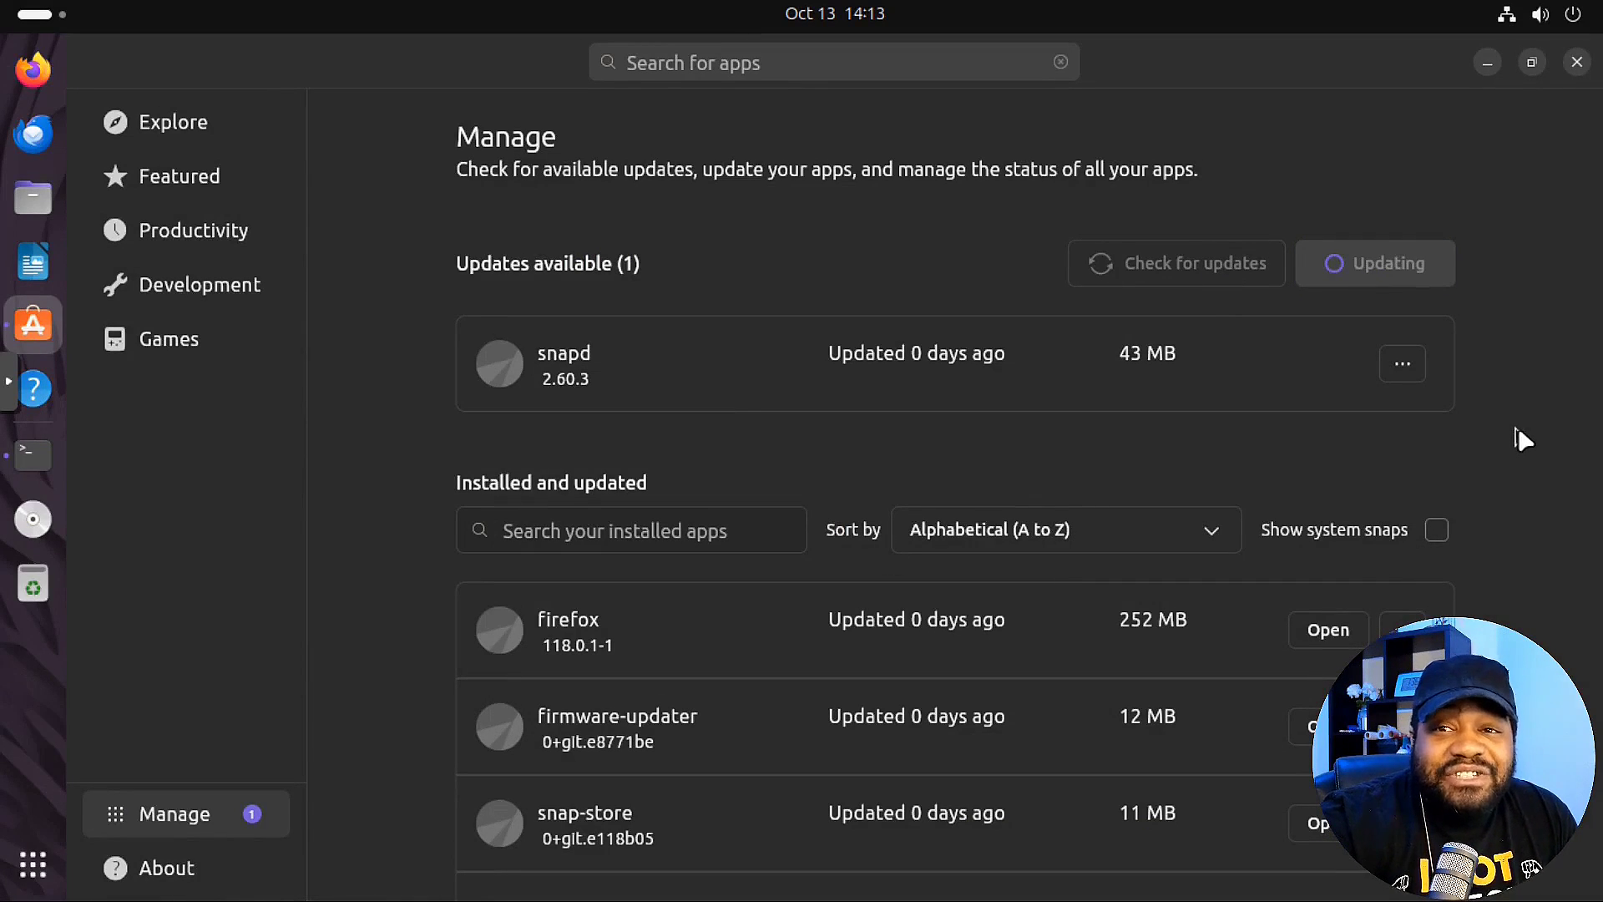
- Minimize App Center to reveal the Terminal window
{"action": "scroll", "coordinate": [1419, 568], "scroll_direction": "down", "scroll_amount": 1}
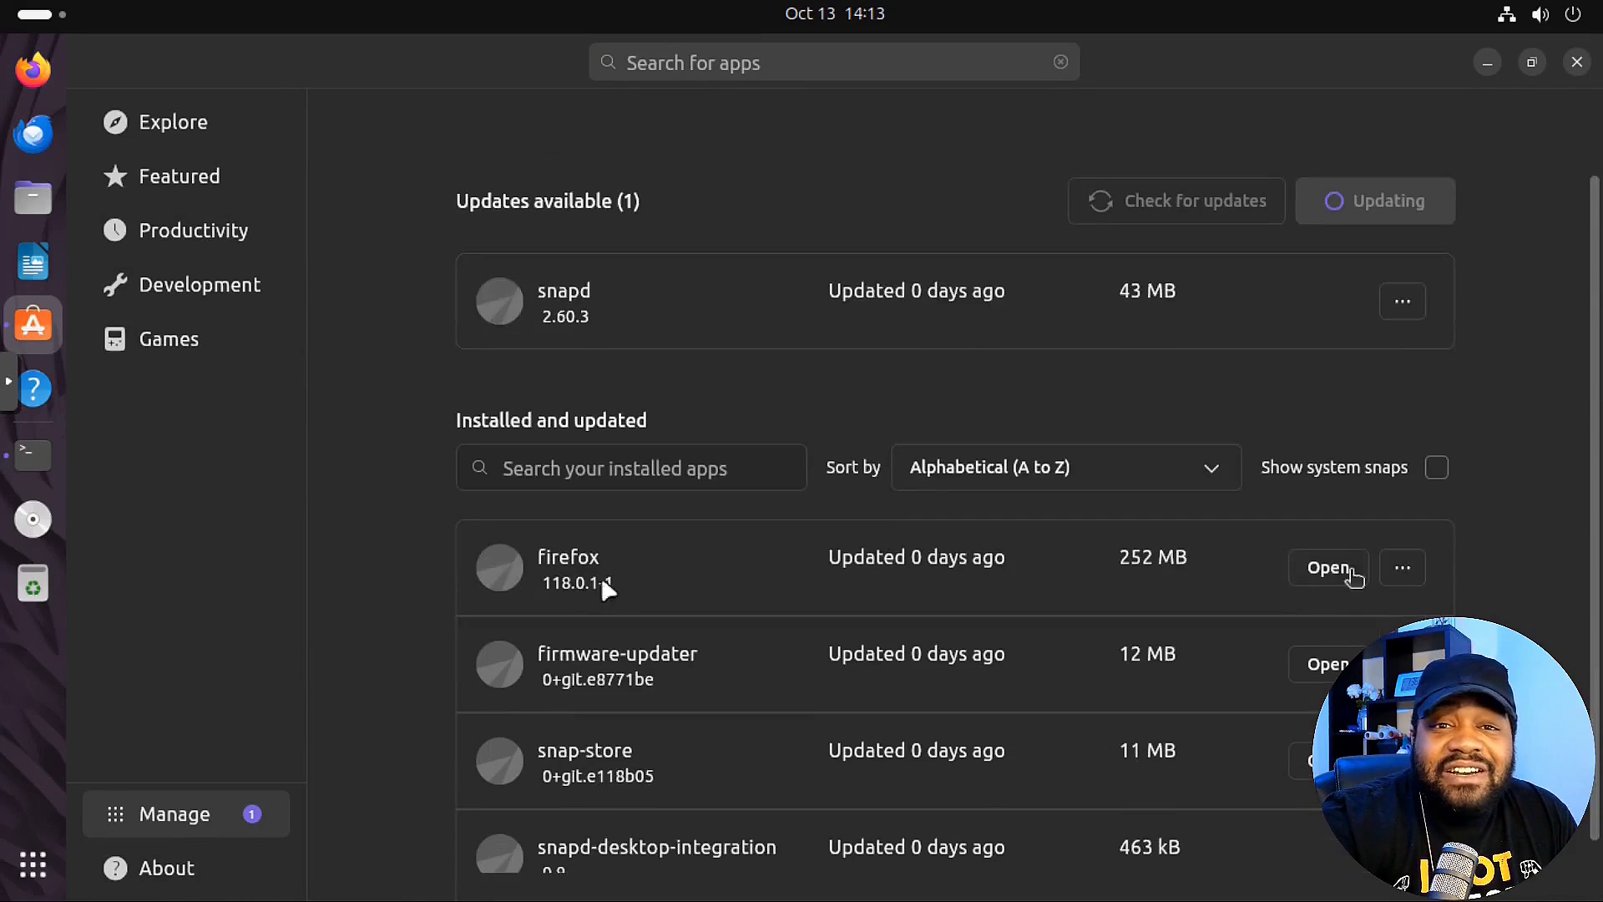
{"action": "scroll", "coordinate": [1575, 599], "scroll_direction": "up", "scroll_amount": 1}
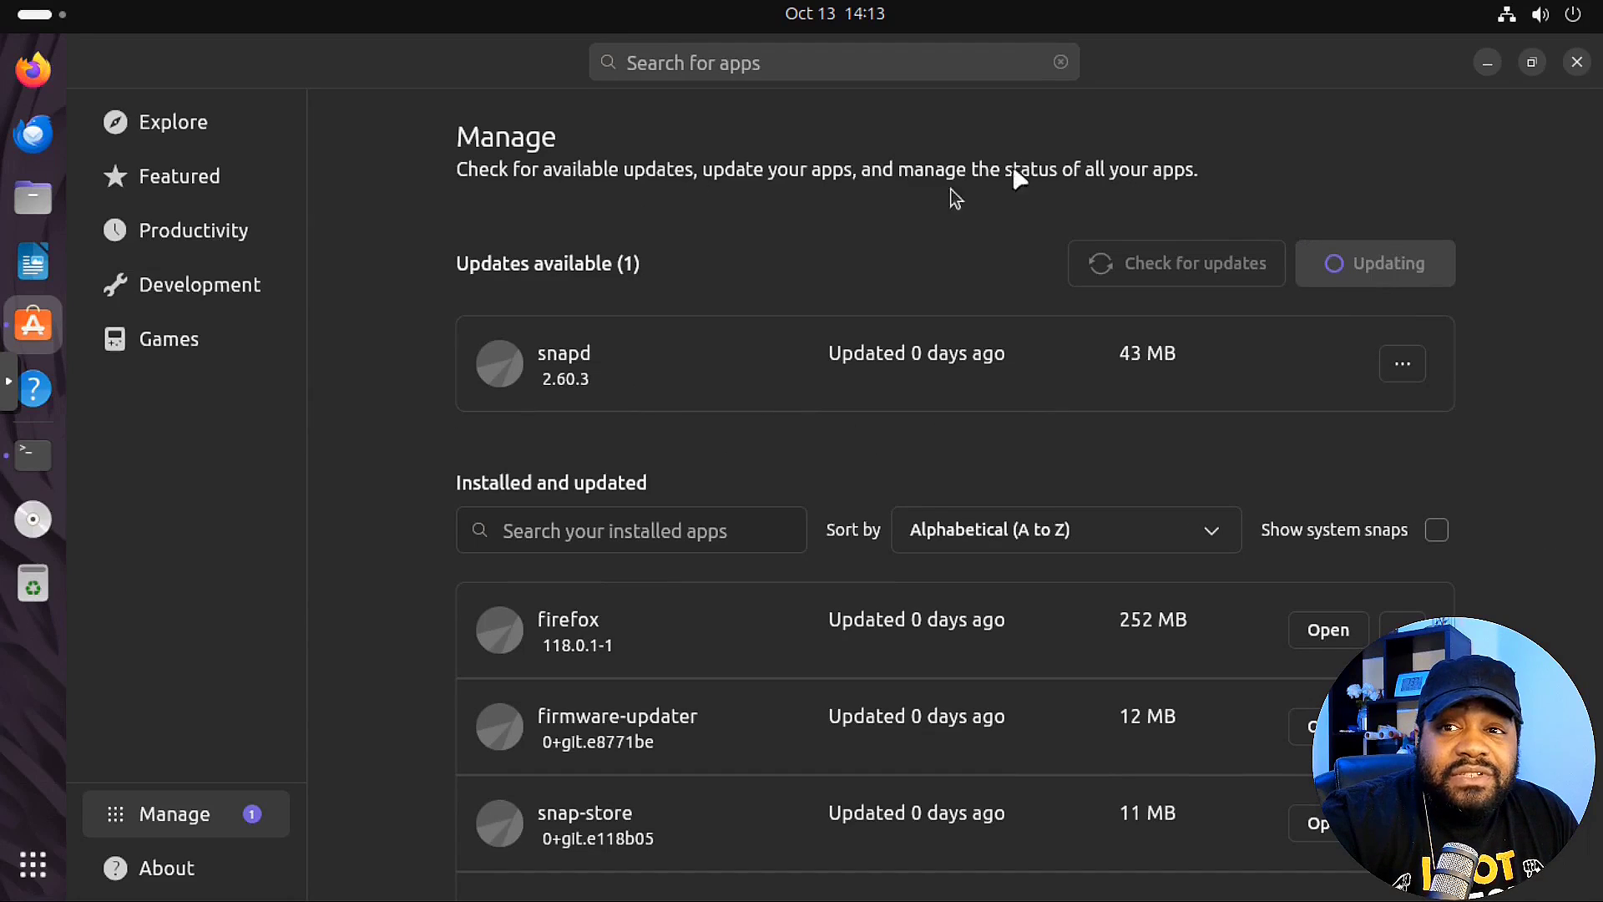
{"action": "left_click", "coordinate": [1486, 60]}
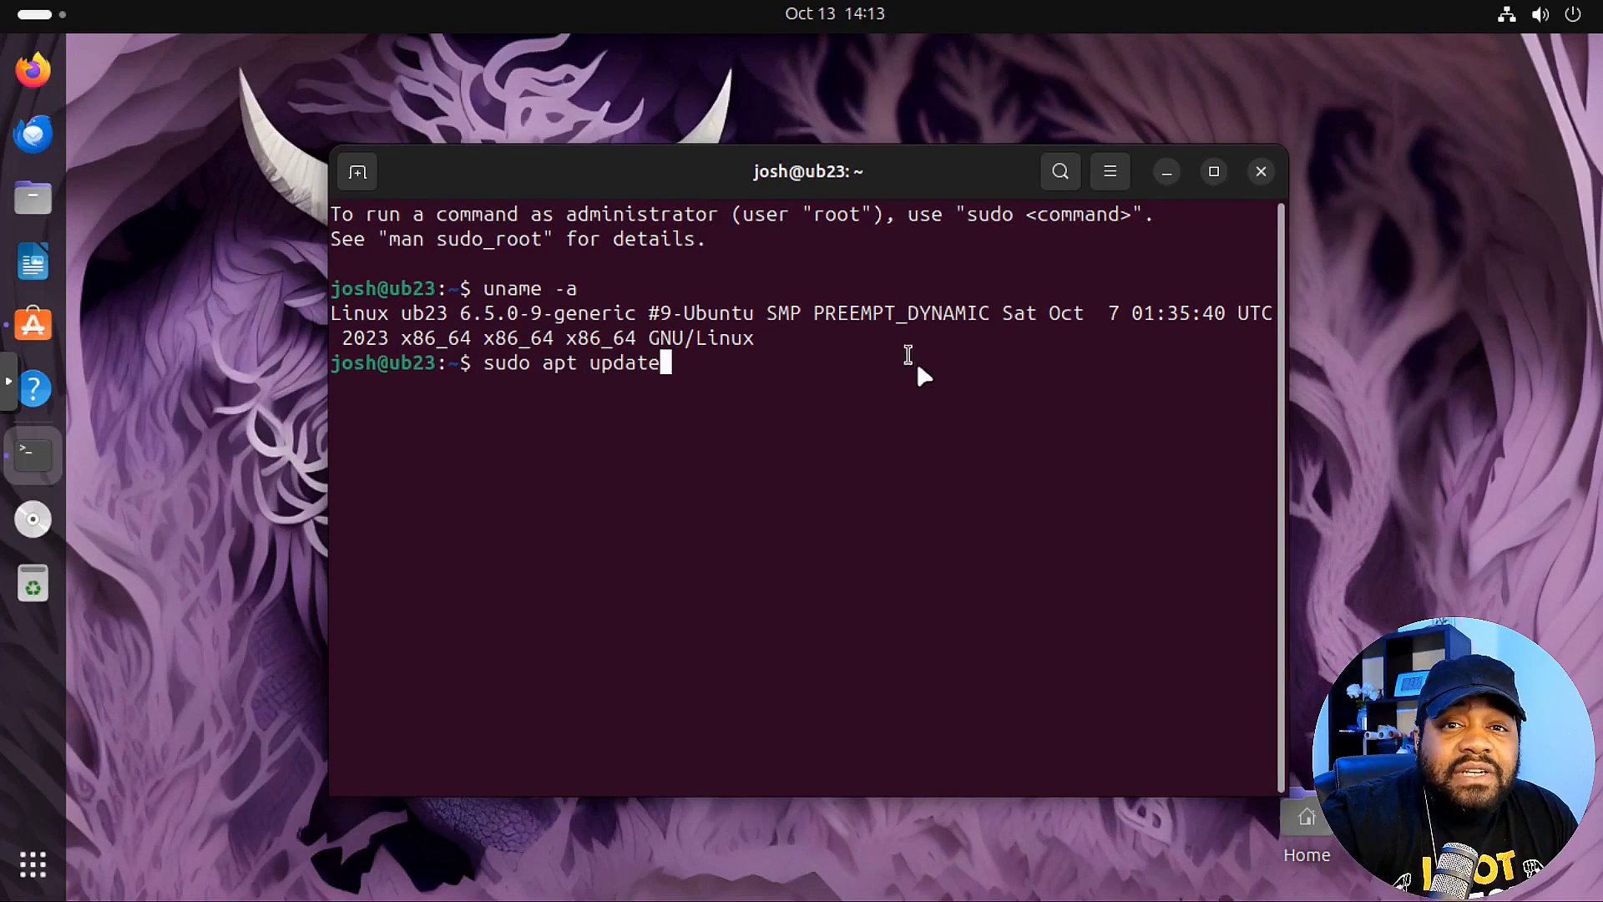
- Replace the pending 'sudo apt update' command with exit to close the terminal
{"action": "key", "text": "BackSpace"}
{"action": "key", "text": "BackSpace"}
{"action": "key", "text": "BackSpace"}
{"action": "key", "text": "BackSpace"}
{"action": "key", "text": "BackSpace"}
{"action": "key", "text": "BackSpace"}
{"action": "key", "text": "BackSpace"}
{"action": "key", "text": "BackSpace"}
{"action": "key", "text": "BackSpace"}
{"action": "key", "text": "BackSpace"}
{"action": "key", "text": "BackSpace"}
{"action": "key", "text": "BackSpace"}
{"action": "key", "text": "BackSpace"}
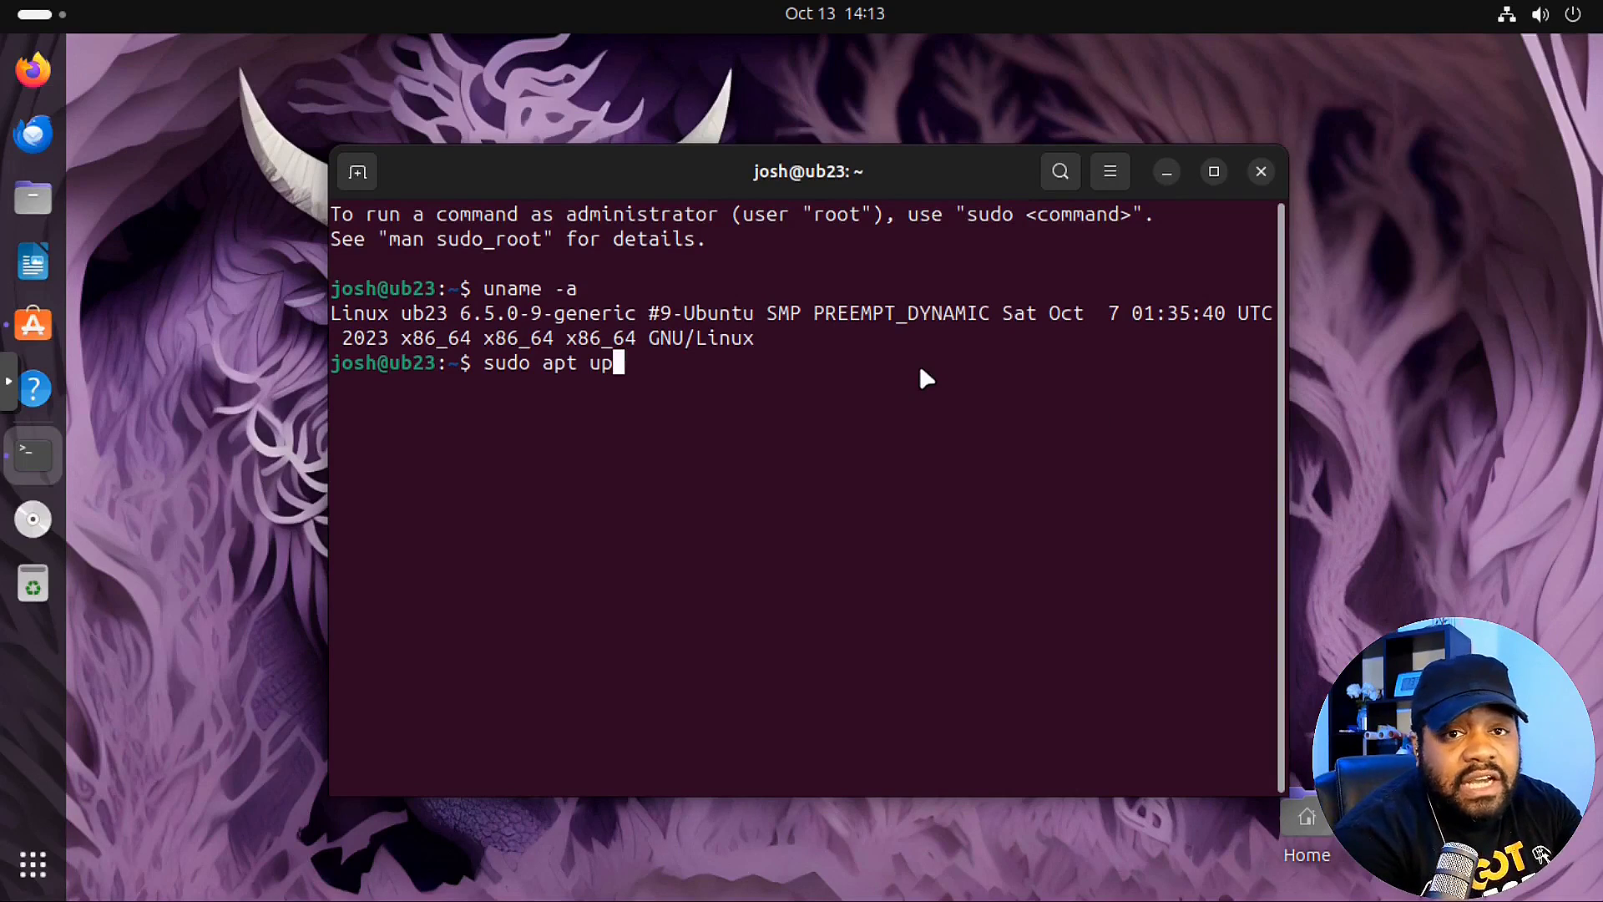
{"action": "key", "text": "BackSpace"}
{"action": "key", "text": "BackSpace"}
{"action": "type", "text": "exit"}
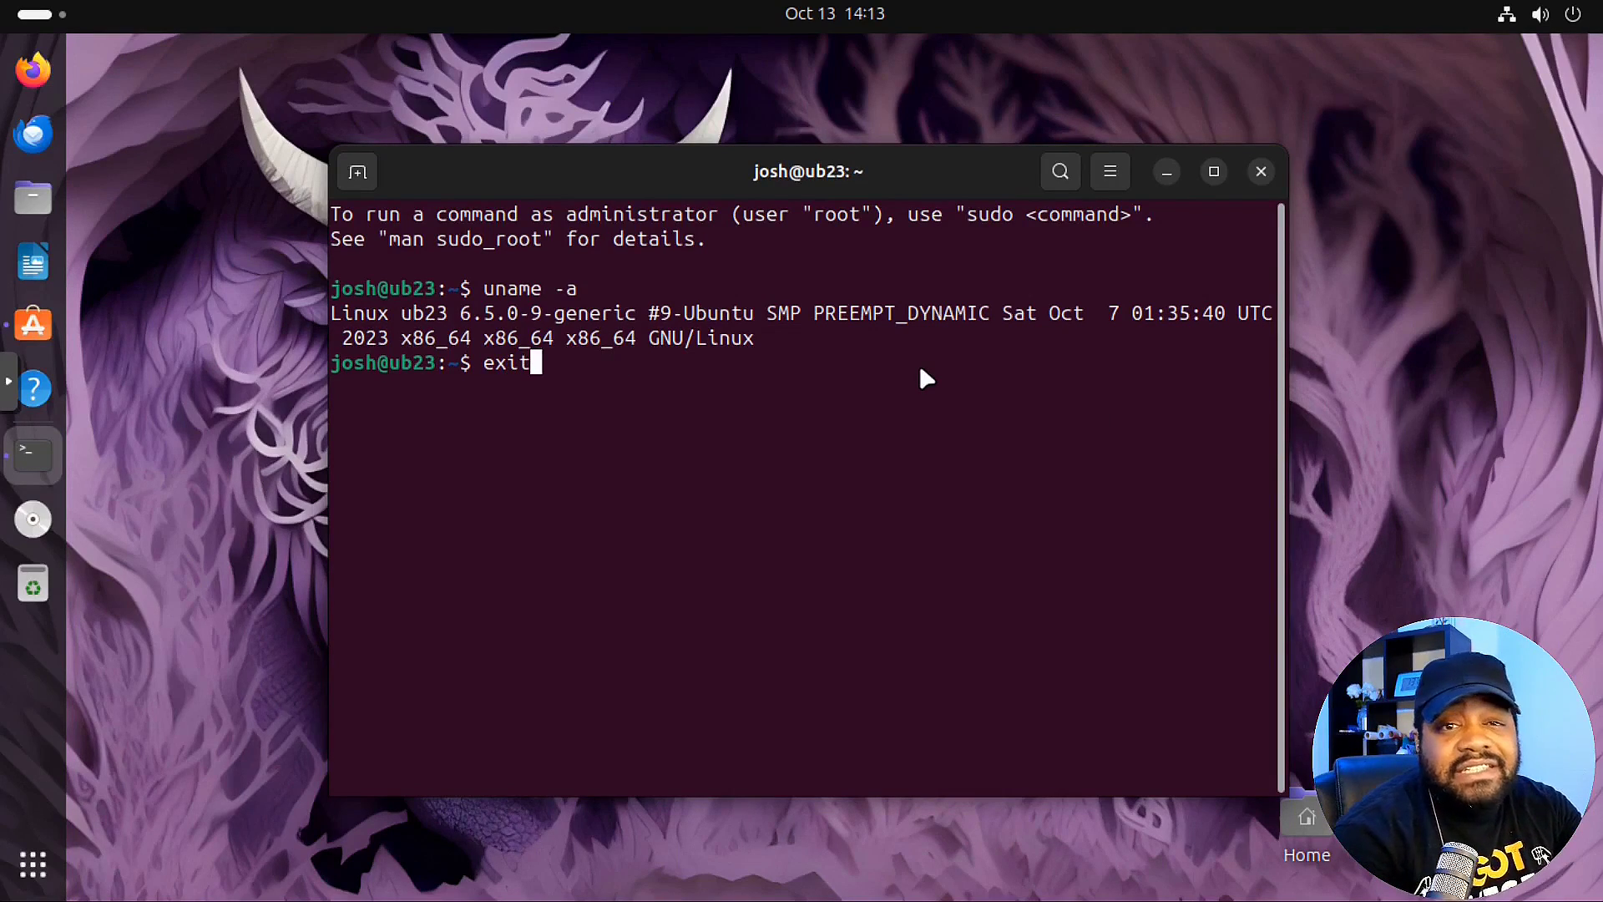
{"action": "key", "text": "Return"}
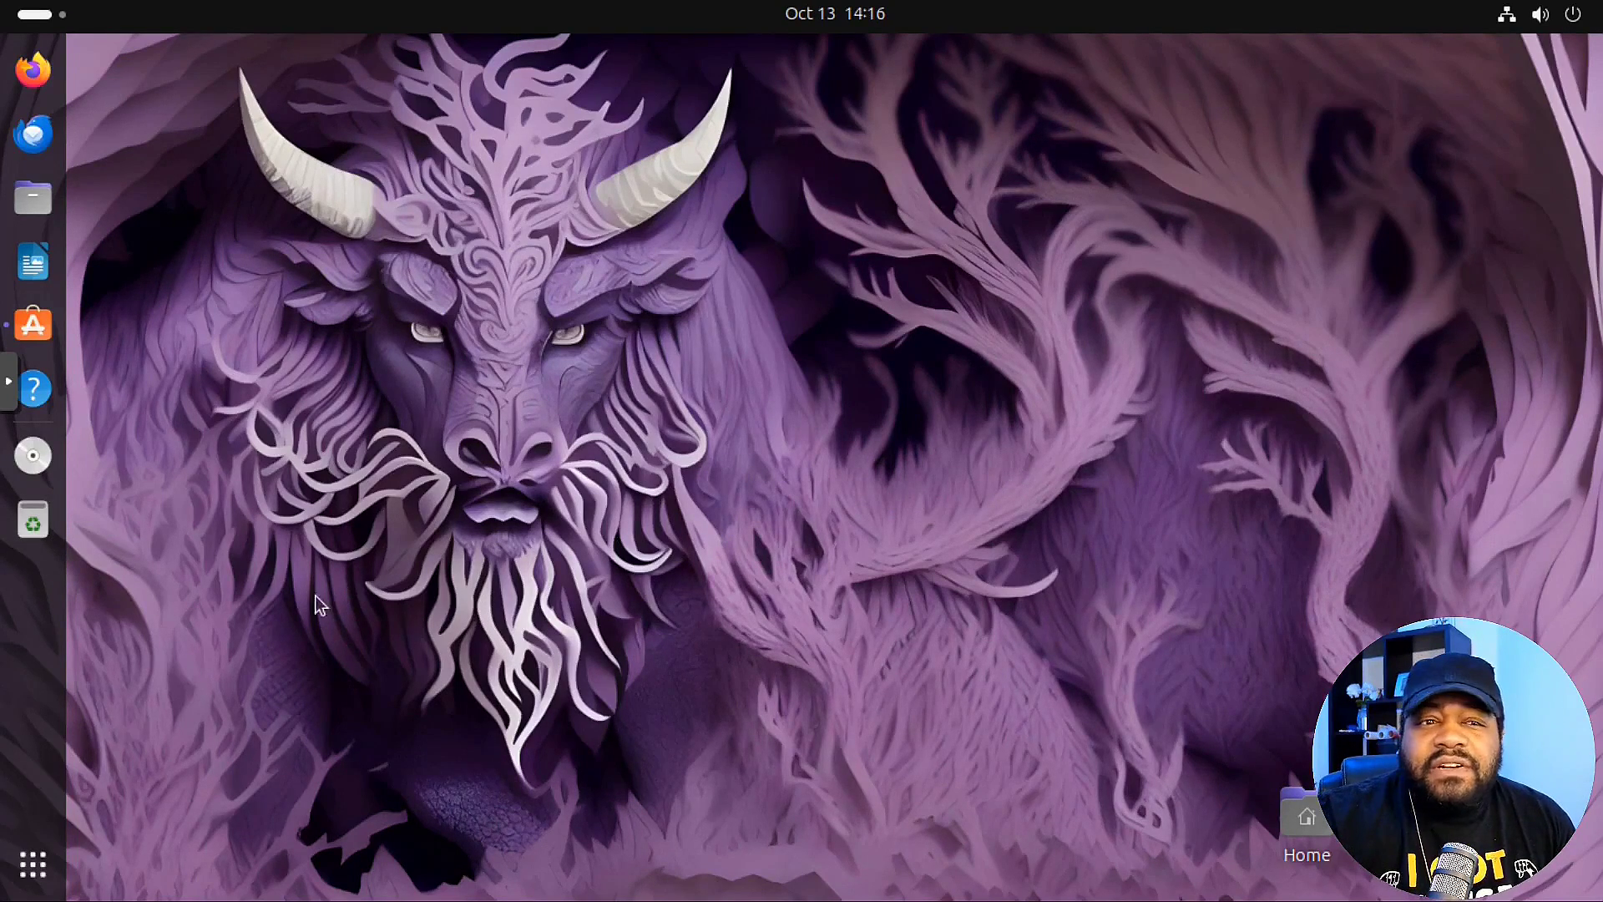
- Launch Settings from the app grid and open its Multitasking page
{"action": "left_click", "coordinate": [32, 864]}
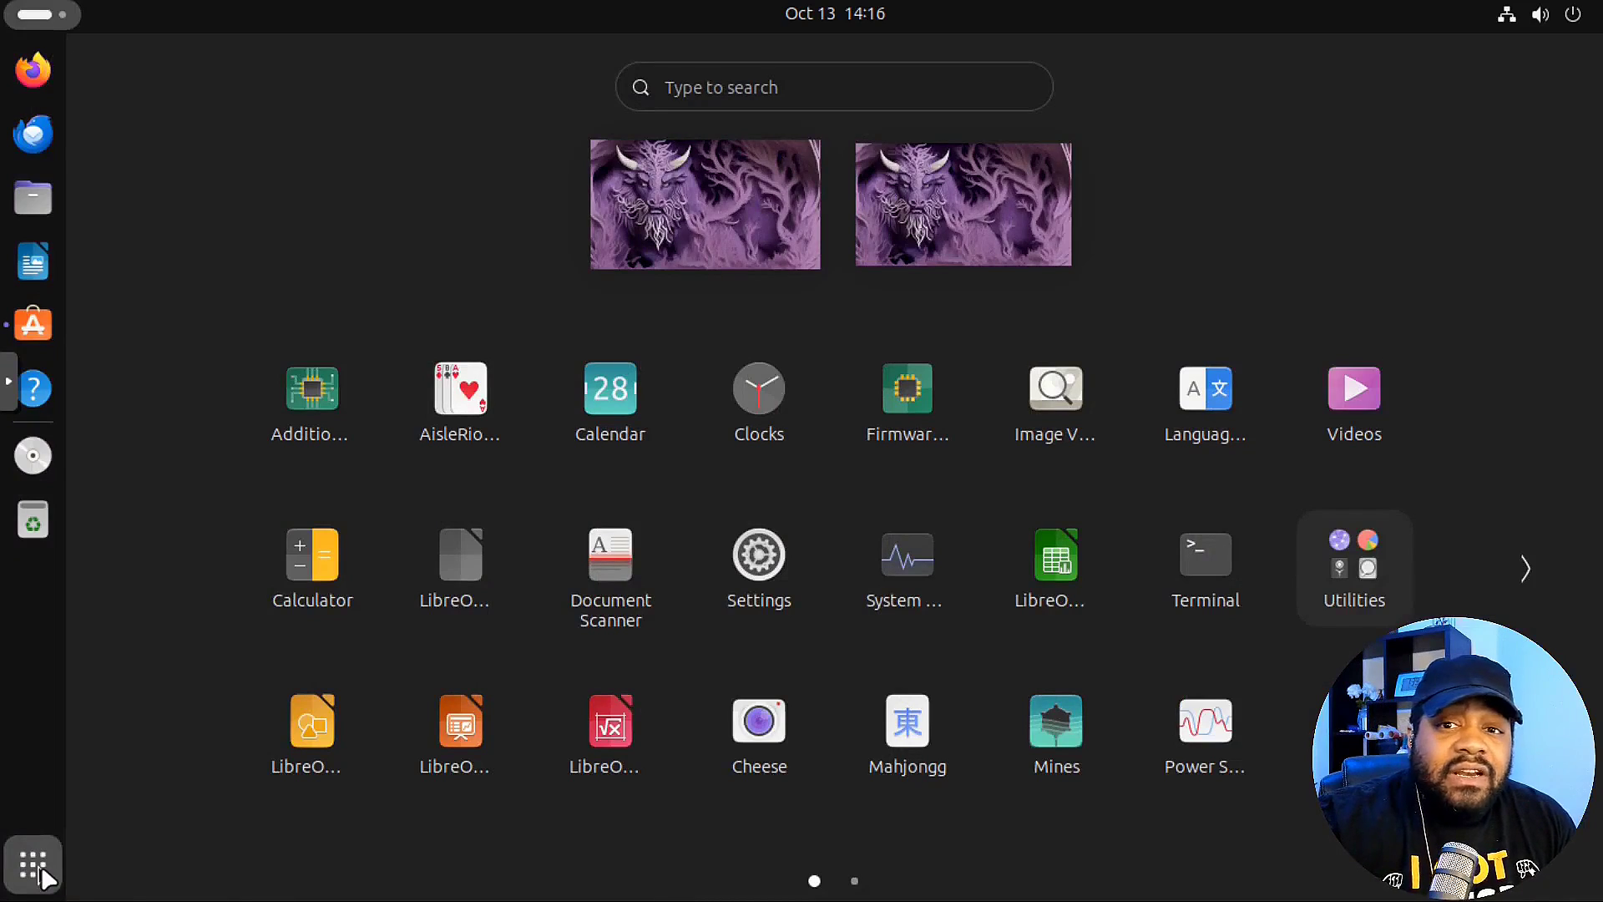
{"action": "left_click", "coordinate": [755, 582]}
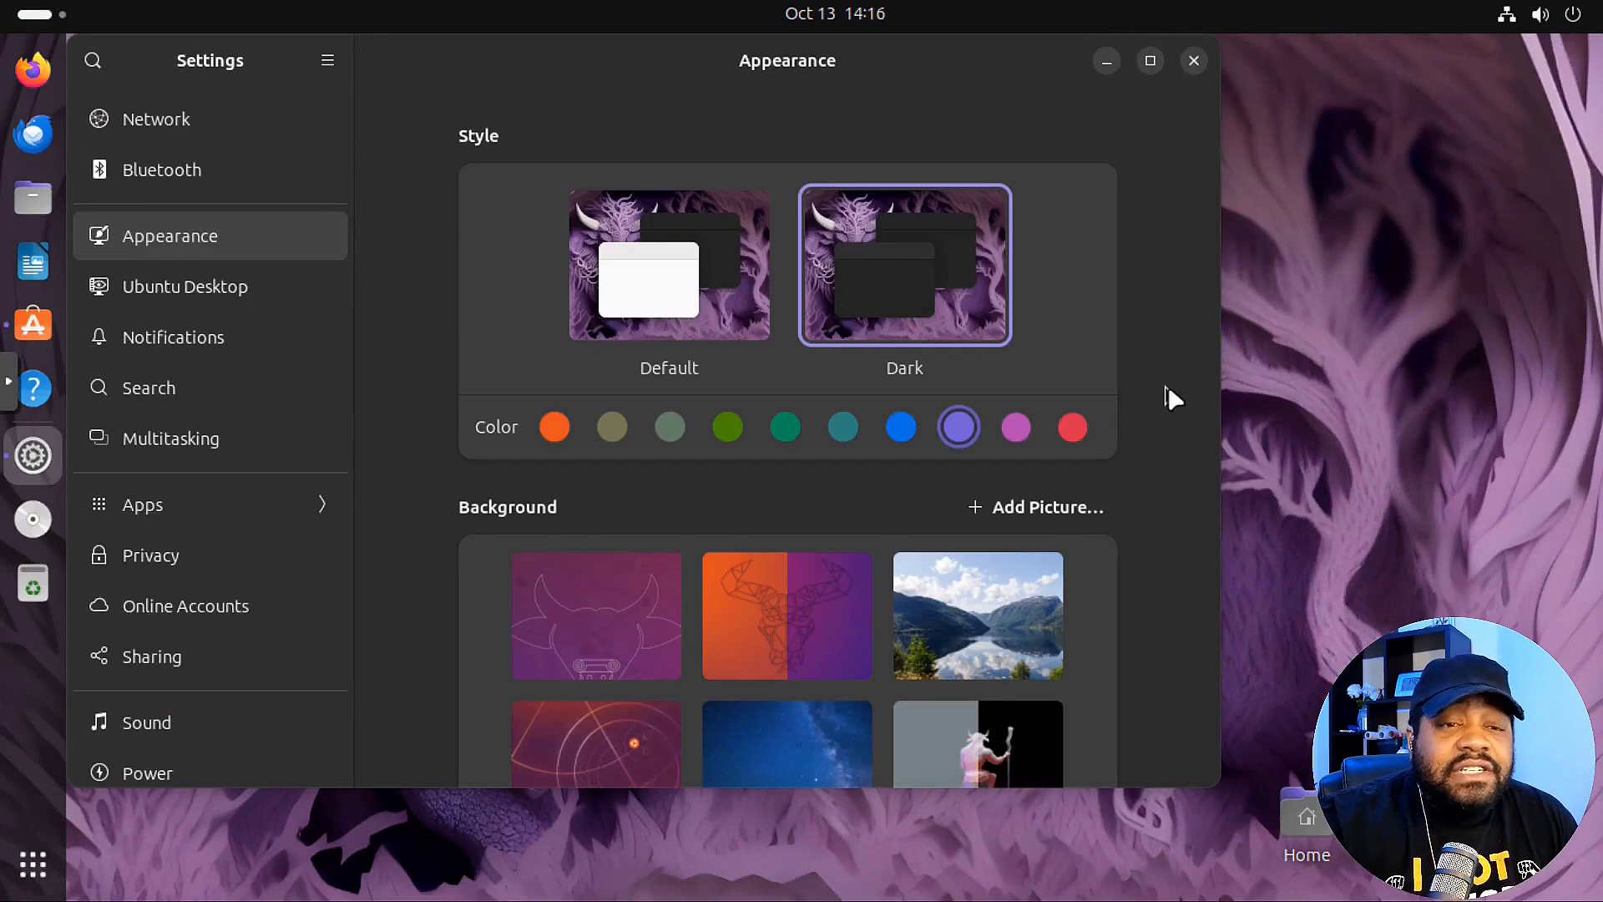
{"action": "left_click", "coordinate": [217, 437]}
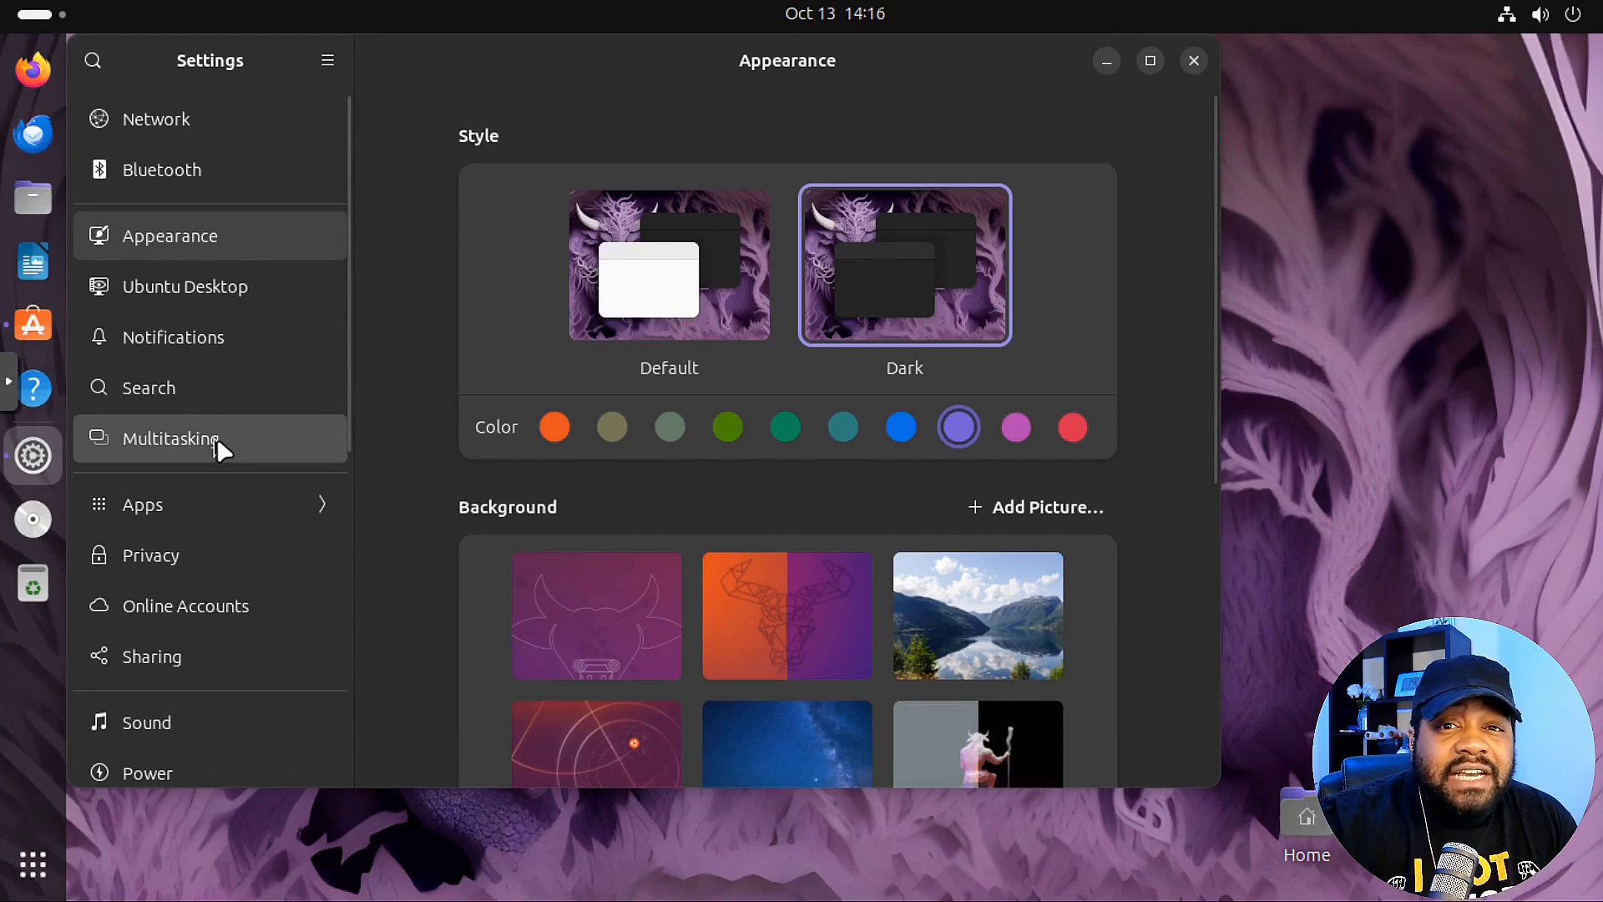
{"action": "scroll", "coordinate": [397, 269], "scroll_direction": "down", "scroll_amount": 10}
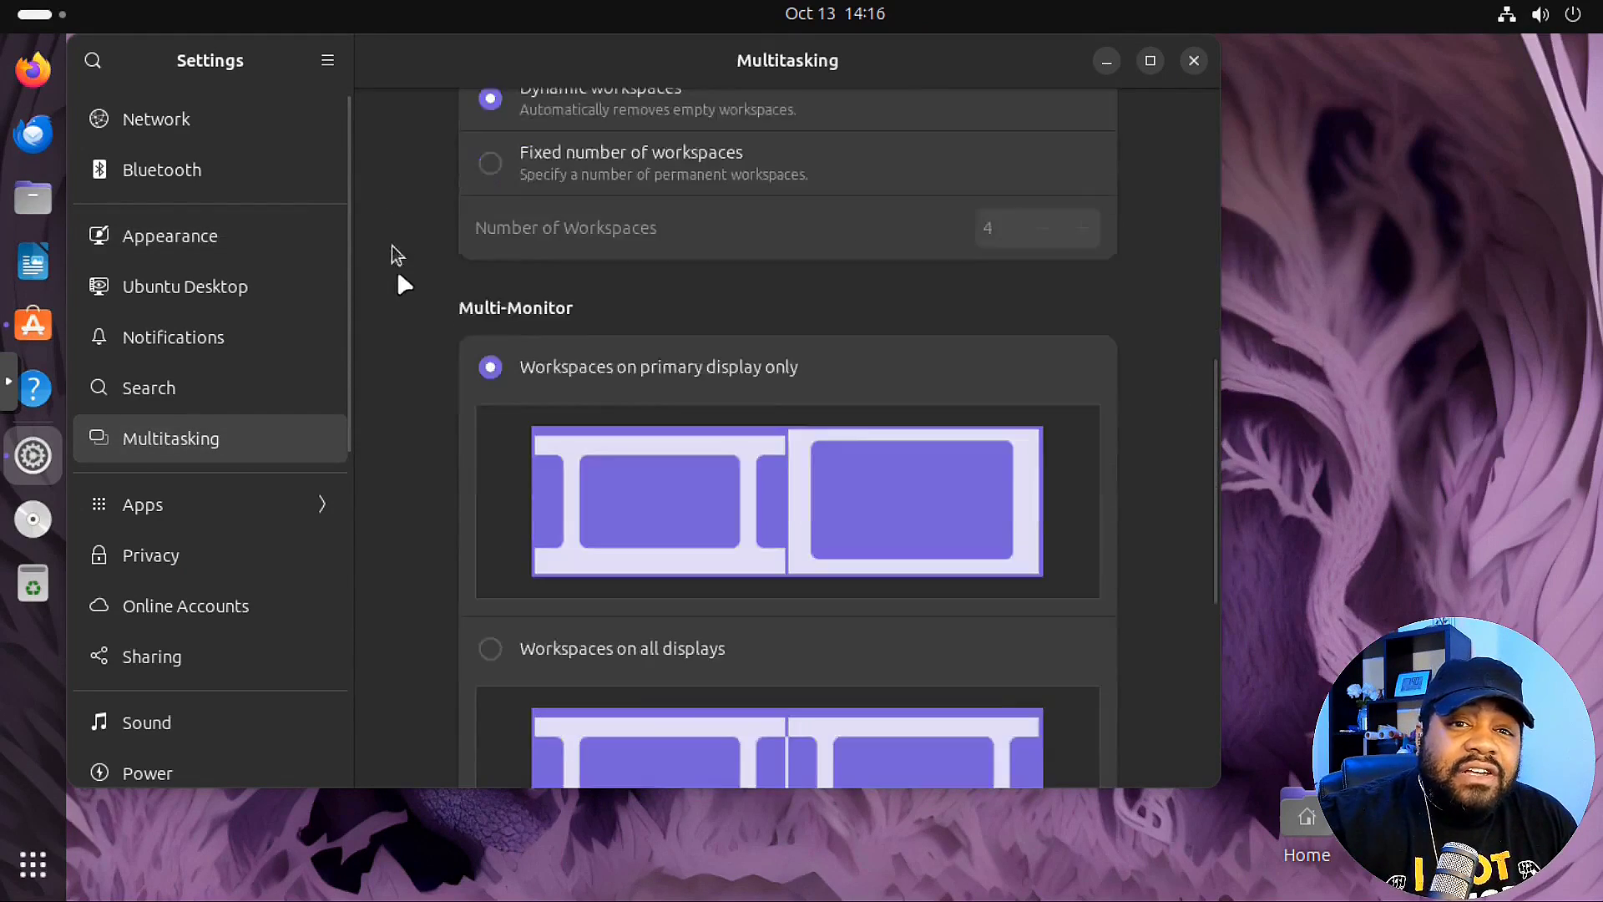
{"action": "scroll", "coordinate": [403, 307], "scroll_direction": "up", "scroll_amount": 10}
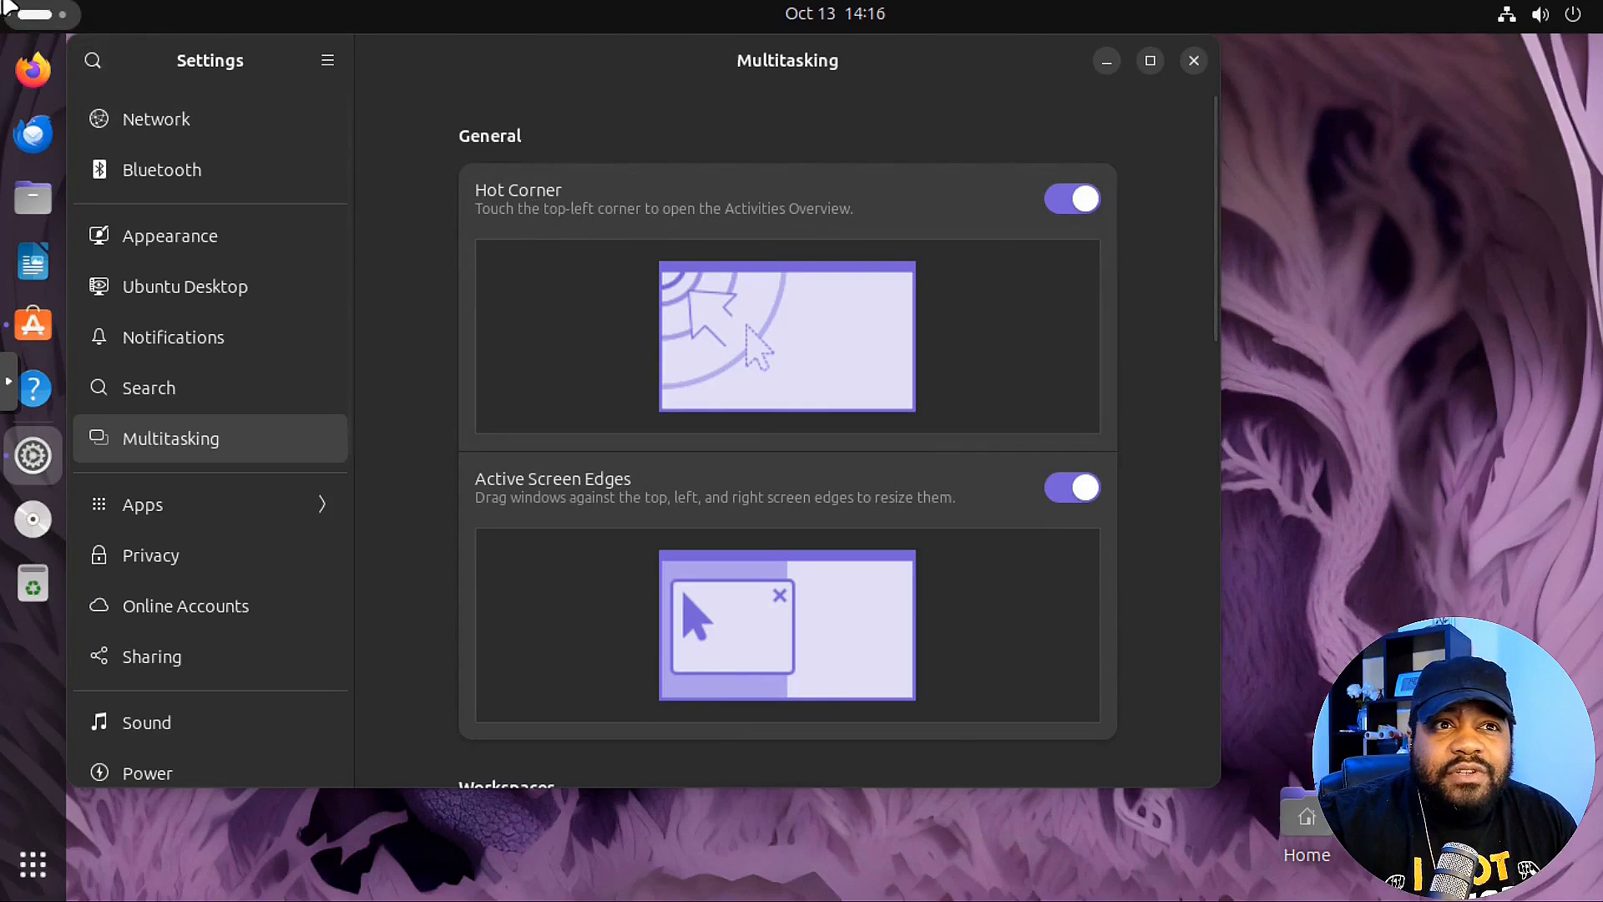
- Tile the Settings window to the right half, then restore it floating near centre
{"action": "left_click_drag", "start_coordinate": [802, 79], "coordinate": [1090, 118]}
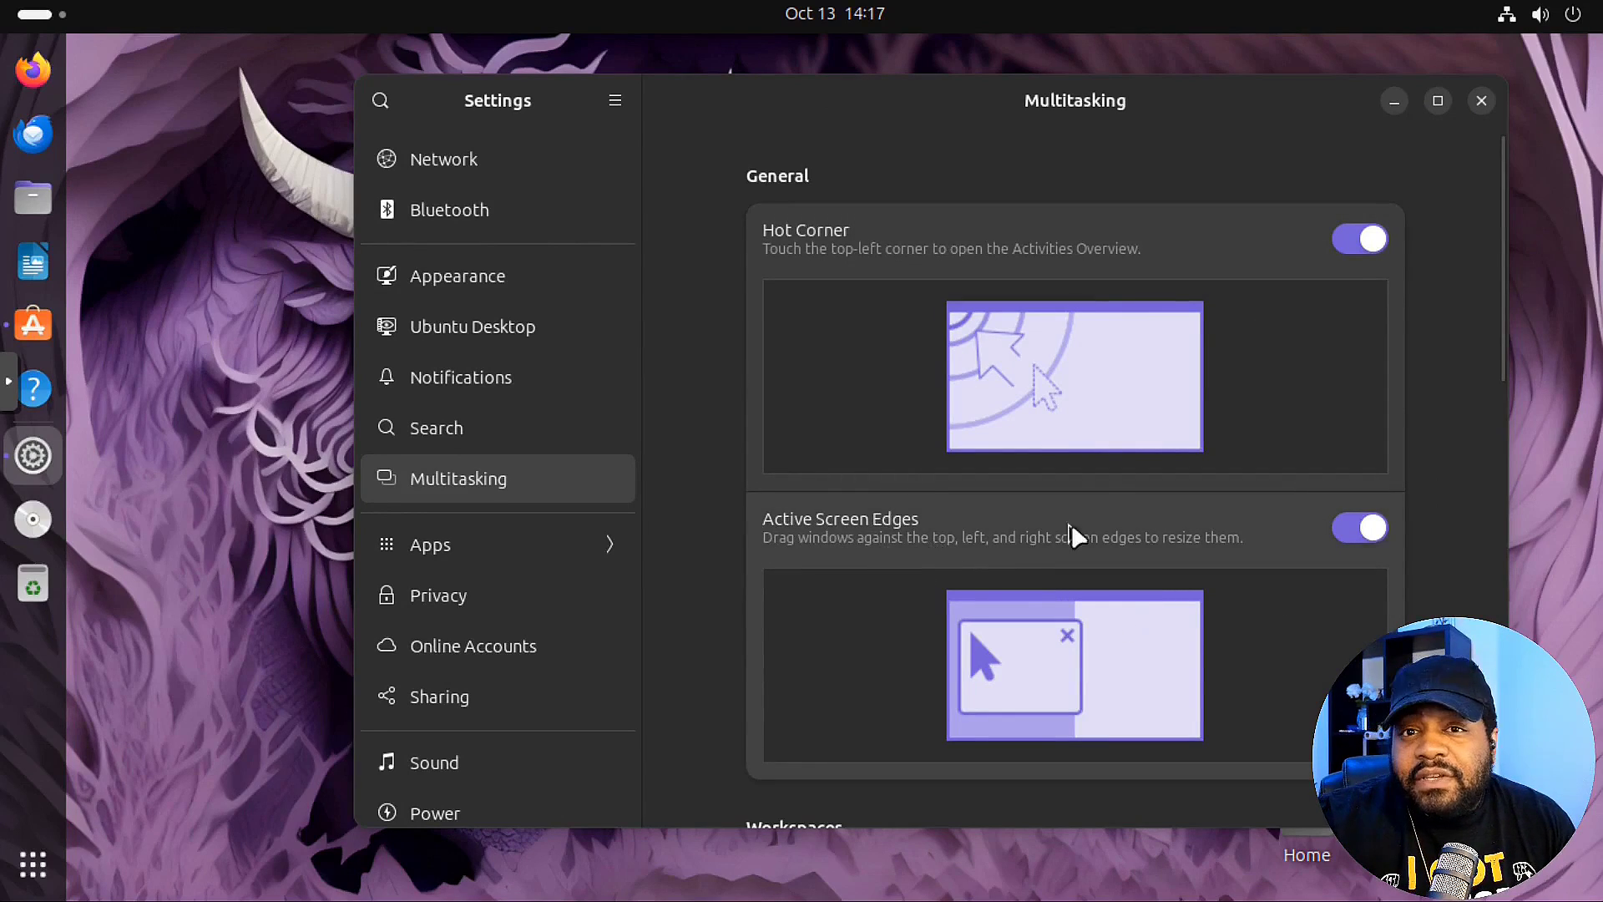
{"action": "scroll", "coordinate": [1071, 535], "scroll_direction": "down", "scroll_amount": 2}
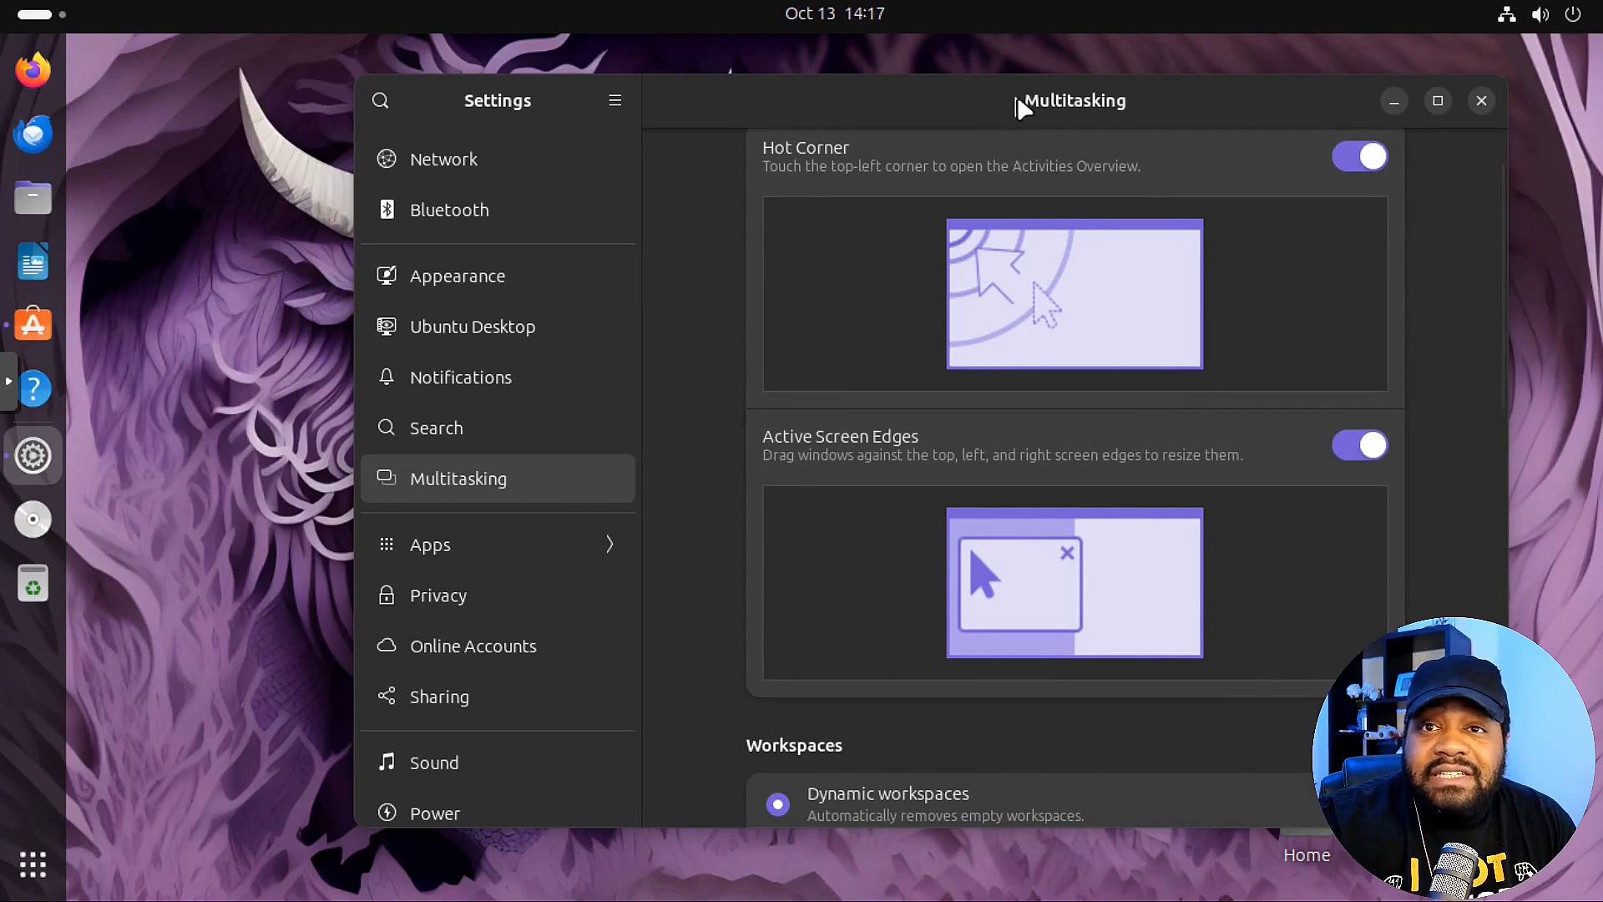
{"action": "left_click_drag", "start_coordinate": [1017, 97], "coordinate": [1531, 134]}
{"action": "left_click_drag", "start_coordinate": [1313, 61], "coordinate": [871, 12]}
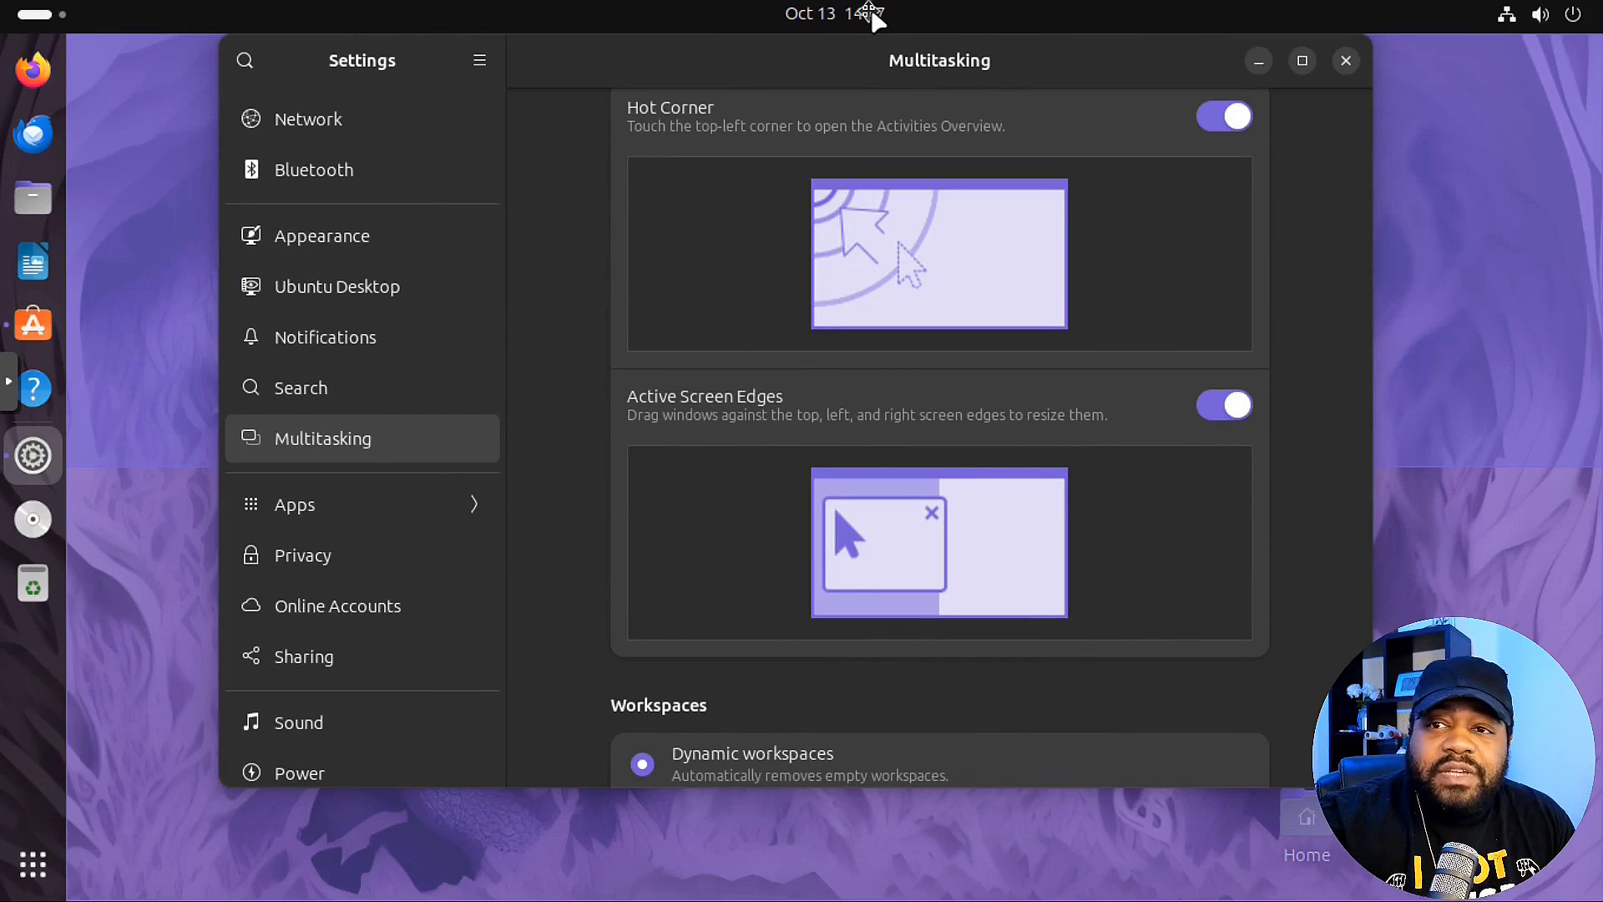
{"action": "left_click_drag", "start_coordinate": [871, 12], "coordinate": [874, 17]}
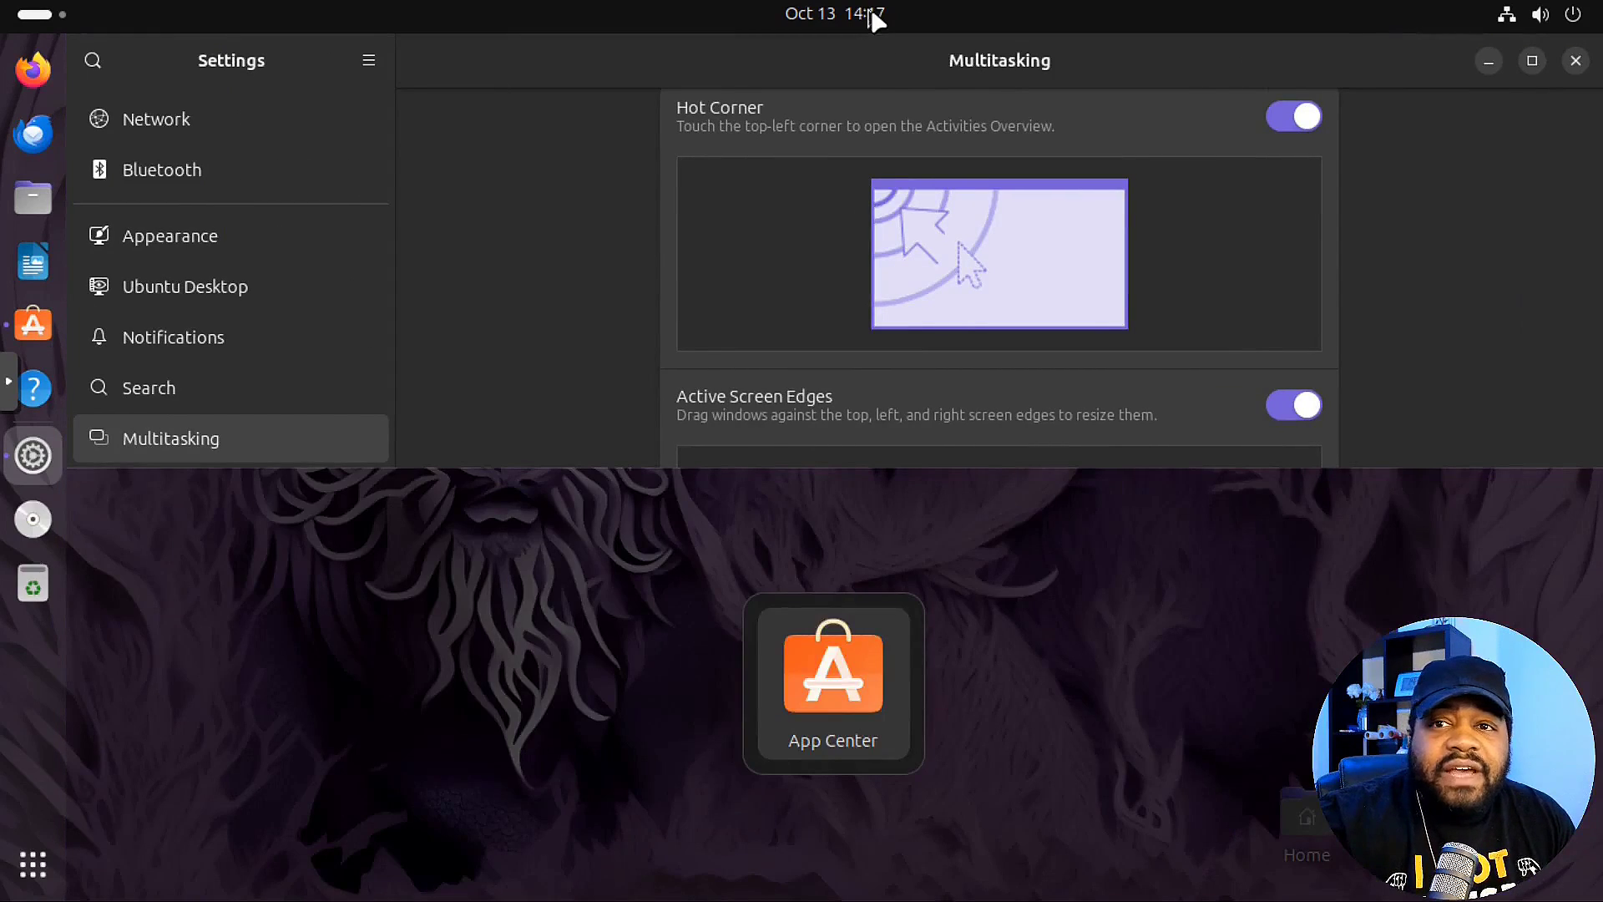
{"action": "left_click", "coordinate": [1137, 684]}
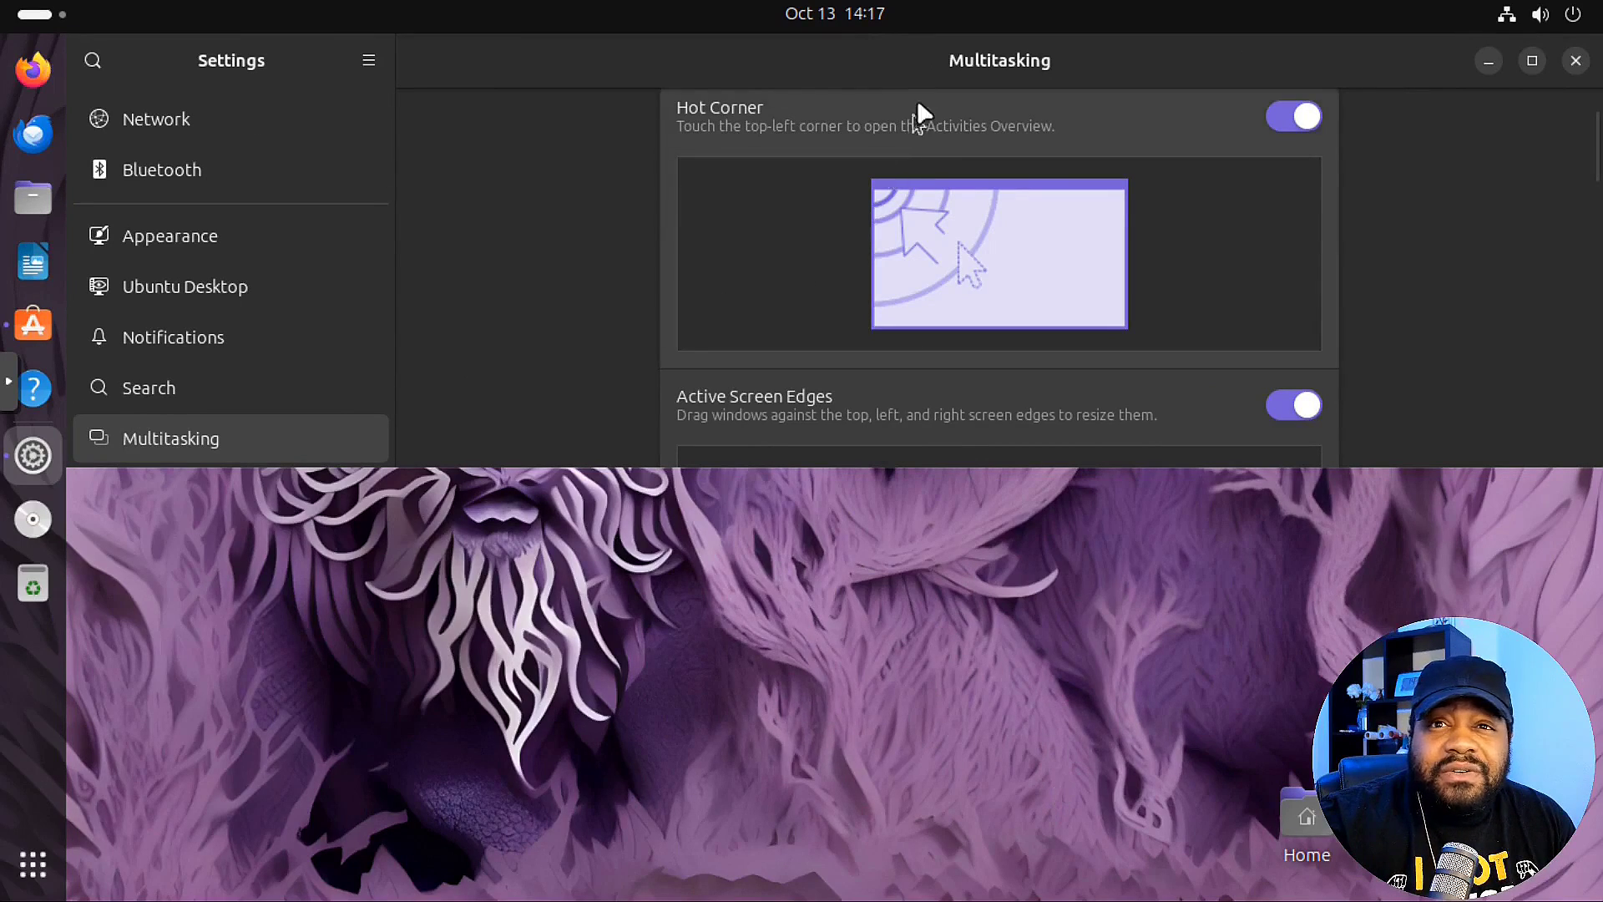
{"action": "double_click", "coordinate": [921, 67]}
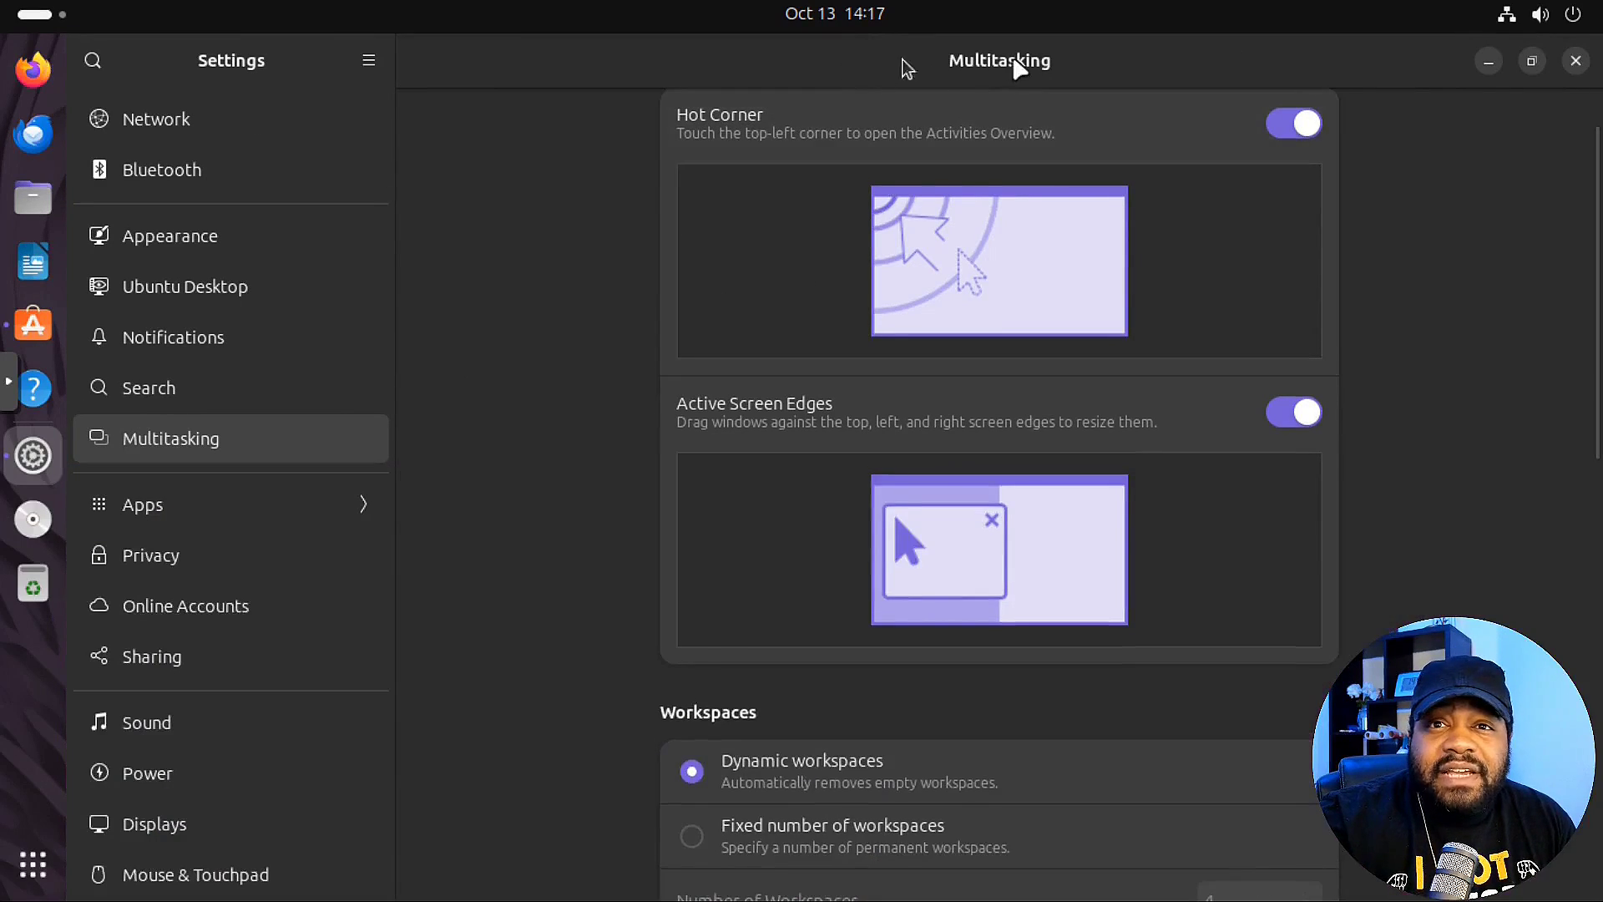
{"action": "double_click", "coordinate": [801, 42]}
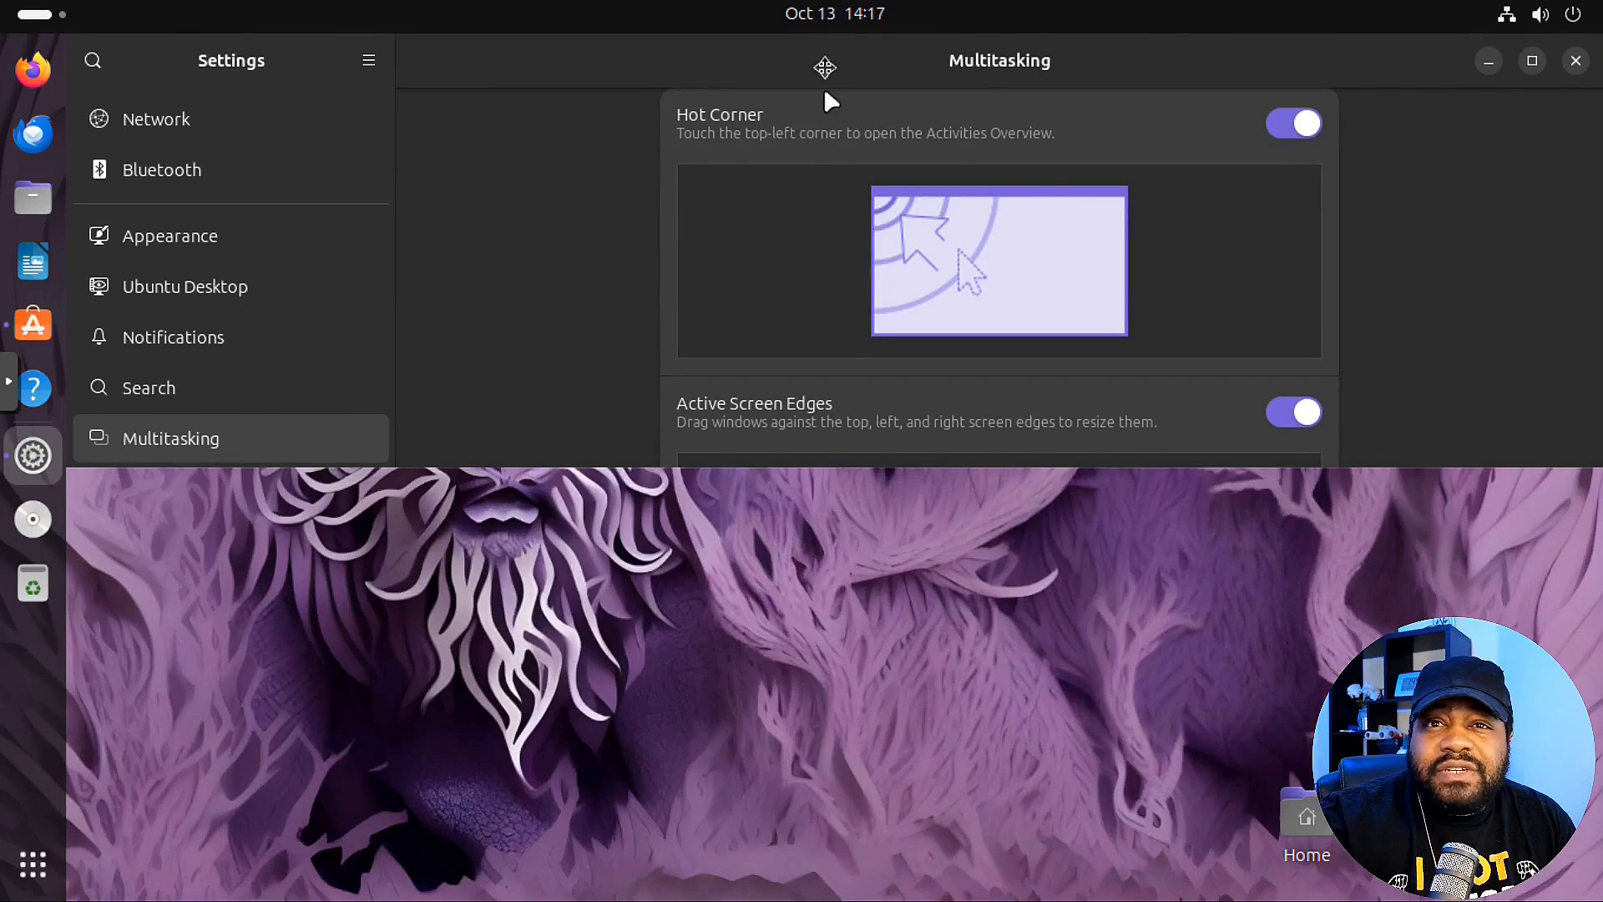
{"action": "left_click_drag", "start_coordinate": [825, 66], "coordinate": [840, 29]}
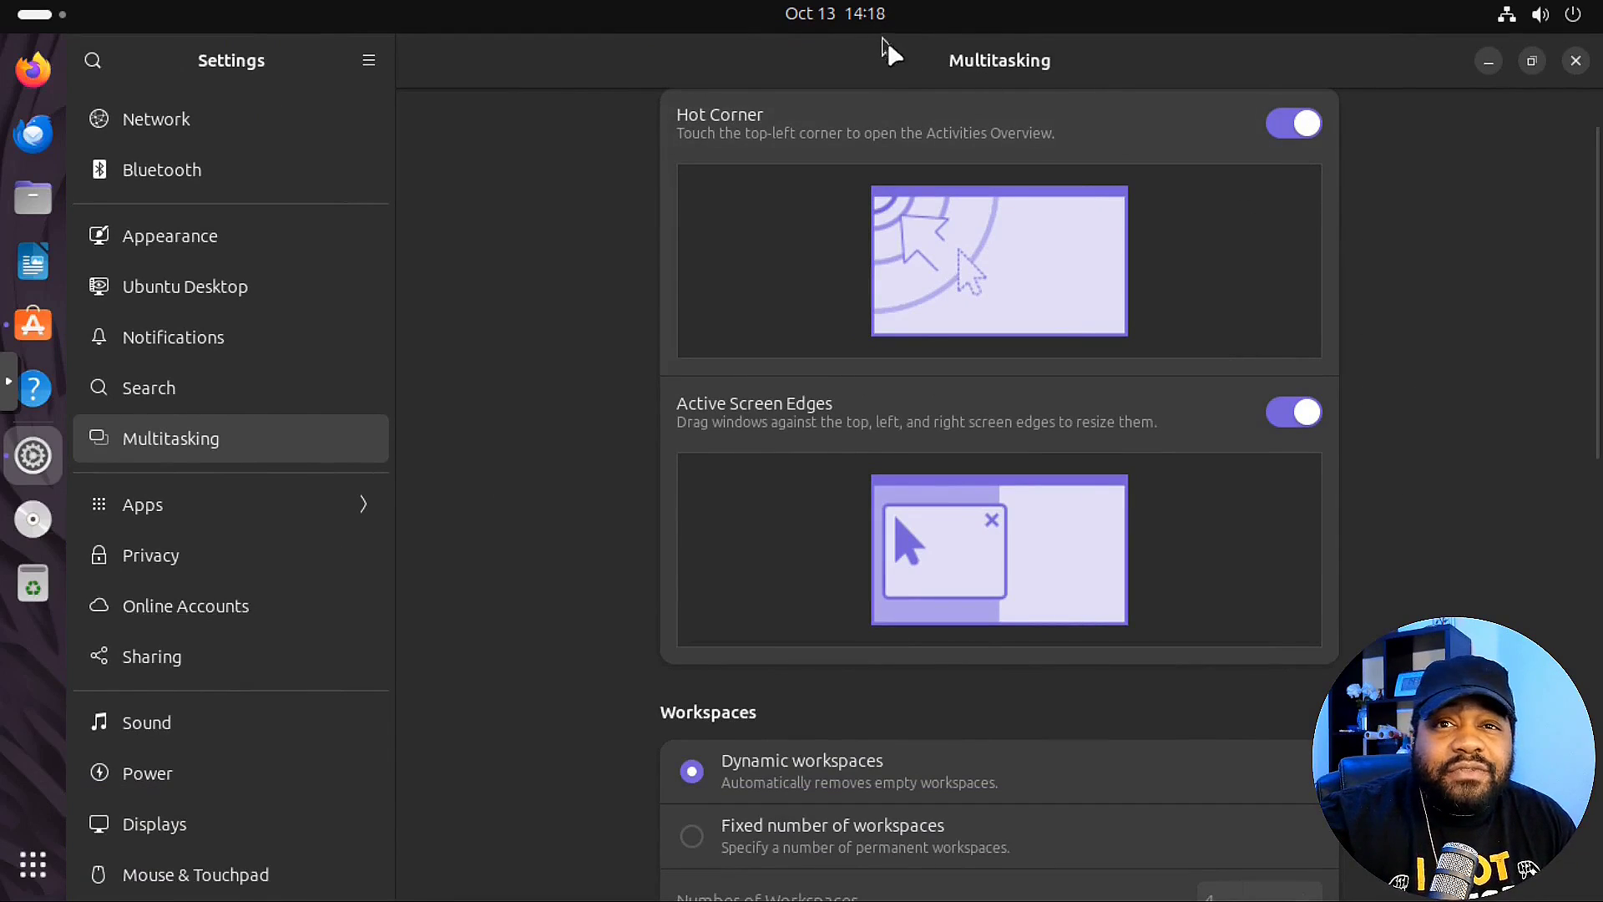
{"action": "left_click_drag", "start_coordinate": [889, 42], "coordinate": [850, 27]}
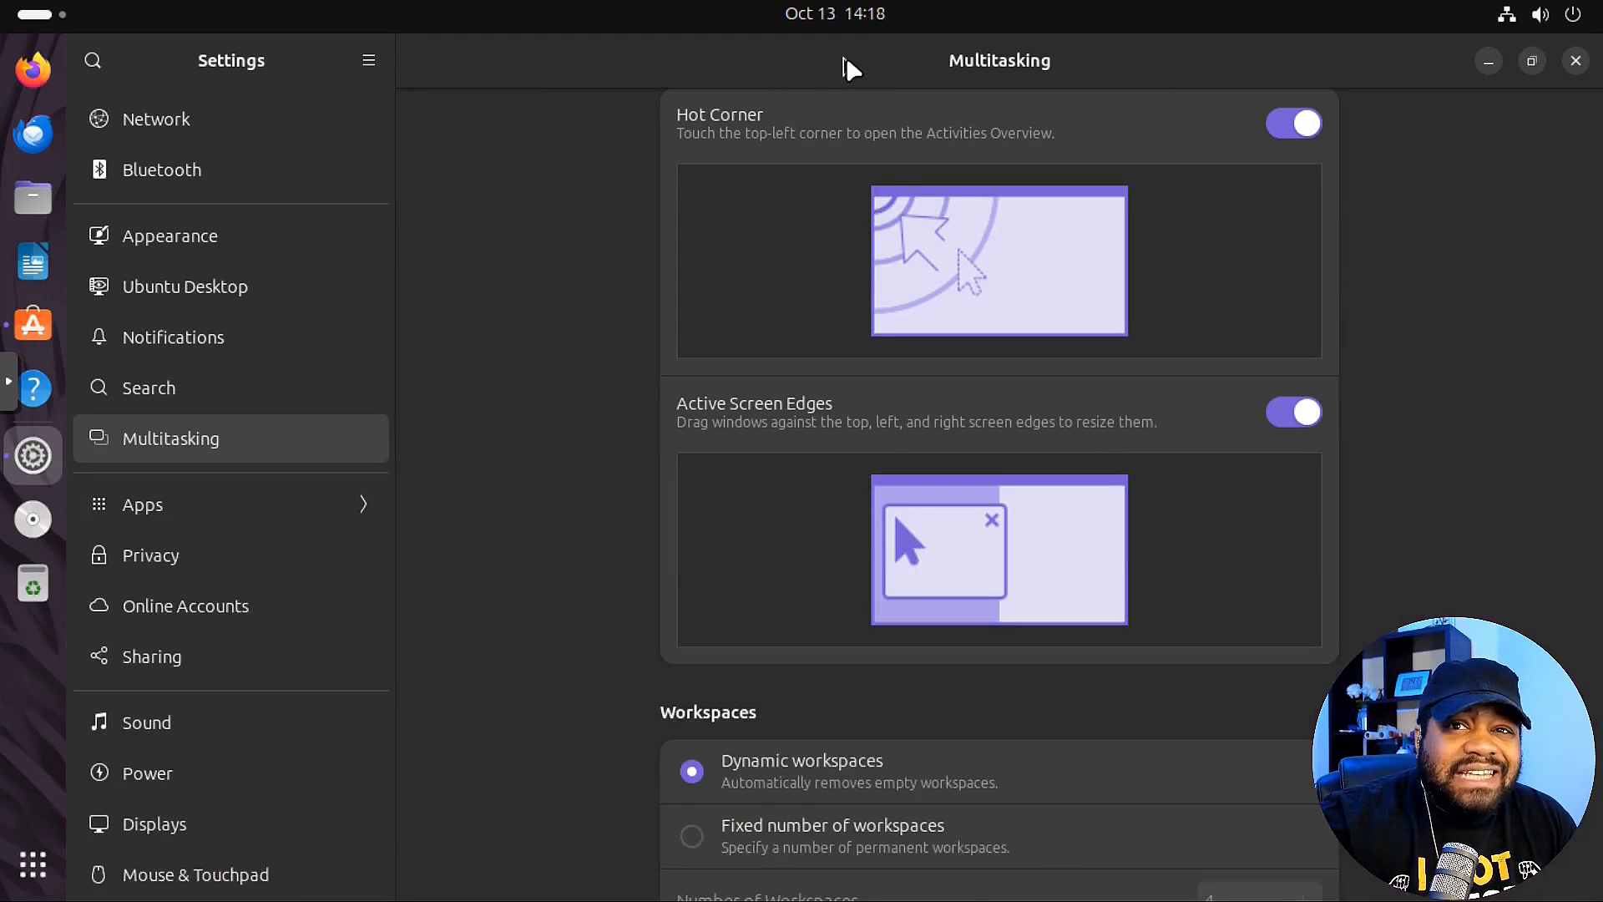
- Open Files and tile Settings on the right half and Files on the left
{"action": "left_click_drag", "start_coordinate": [920, 63], "coordinate": [909, 256]}
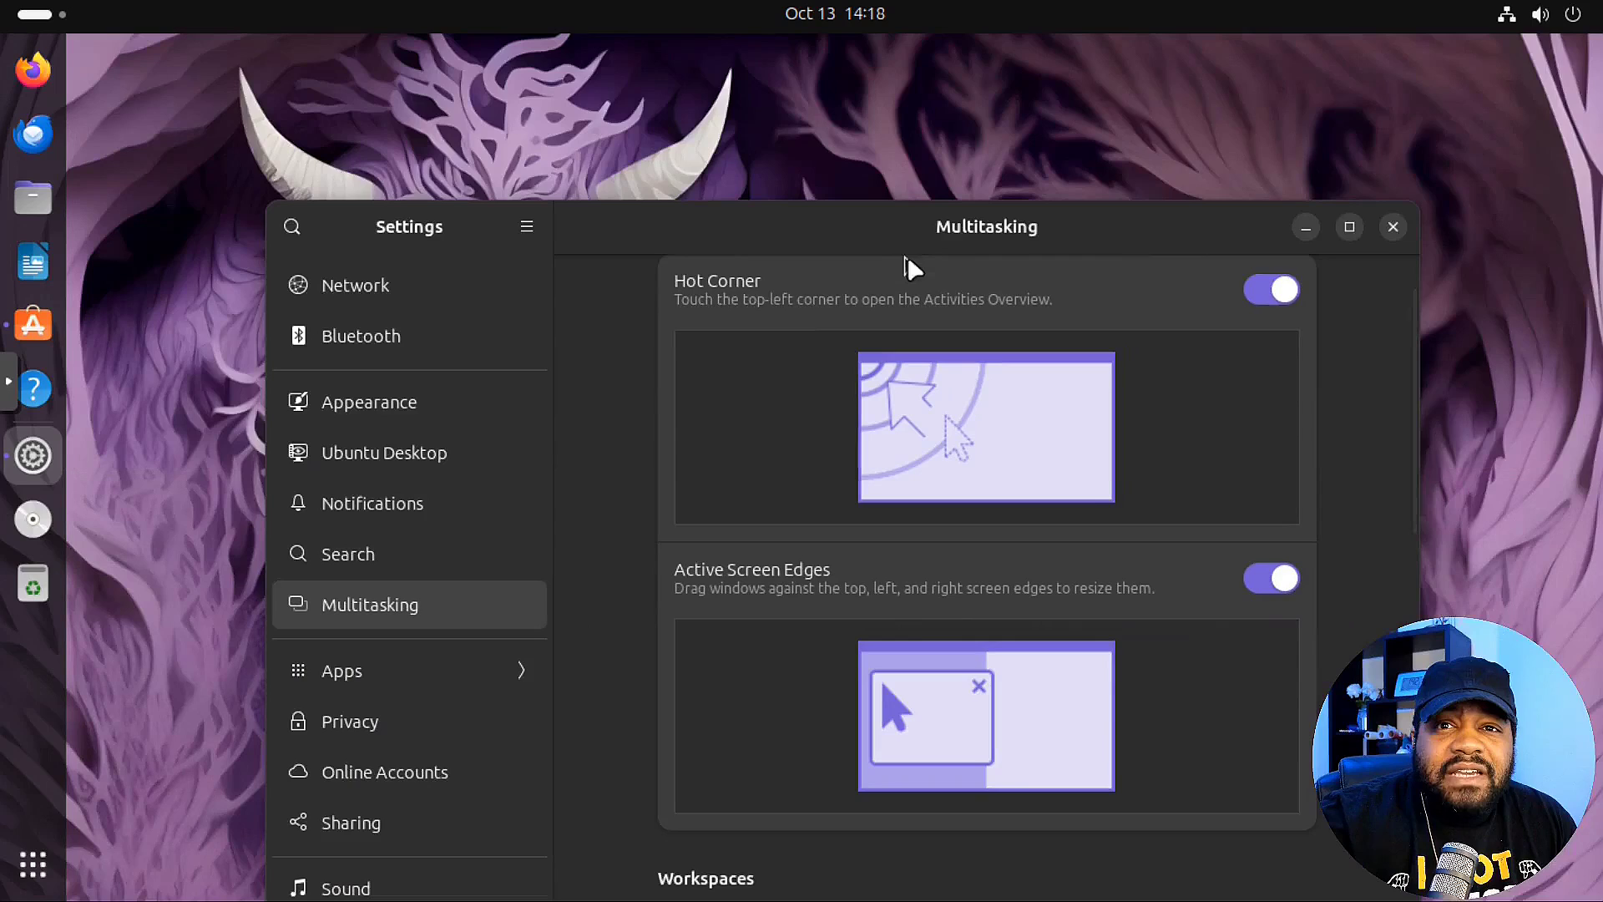
{"action": "left_click", "coordinate": [33, 198]}
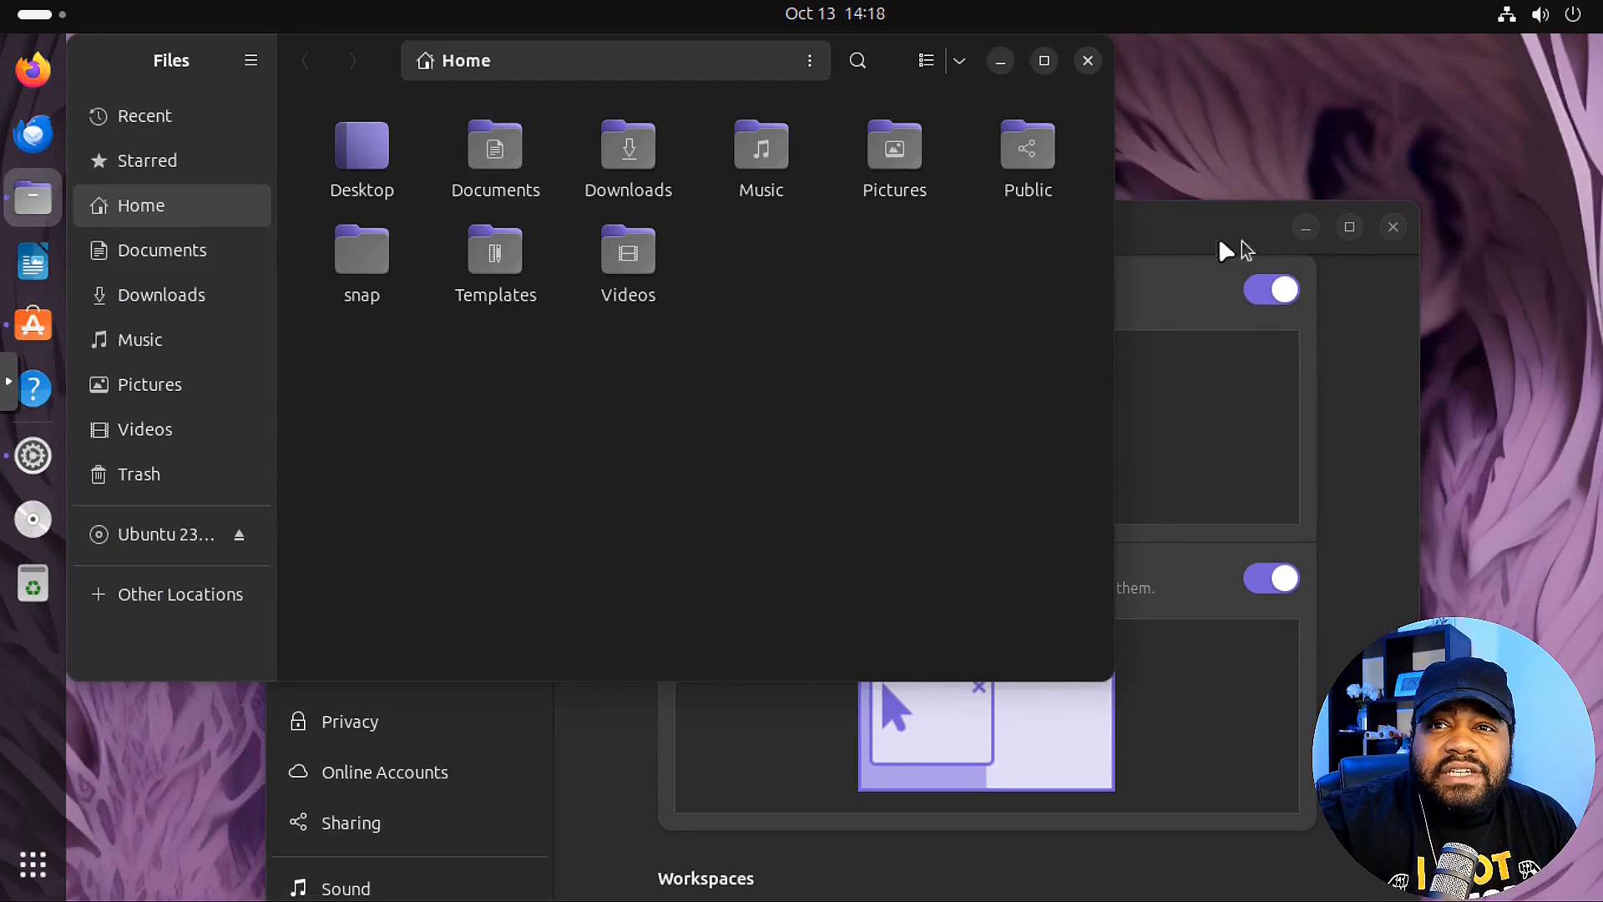
{"action": "left_click_drag", "start_coordinate": [1224, 251], "coordinate": [1596, 153]}
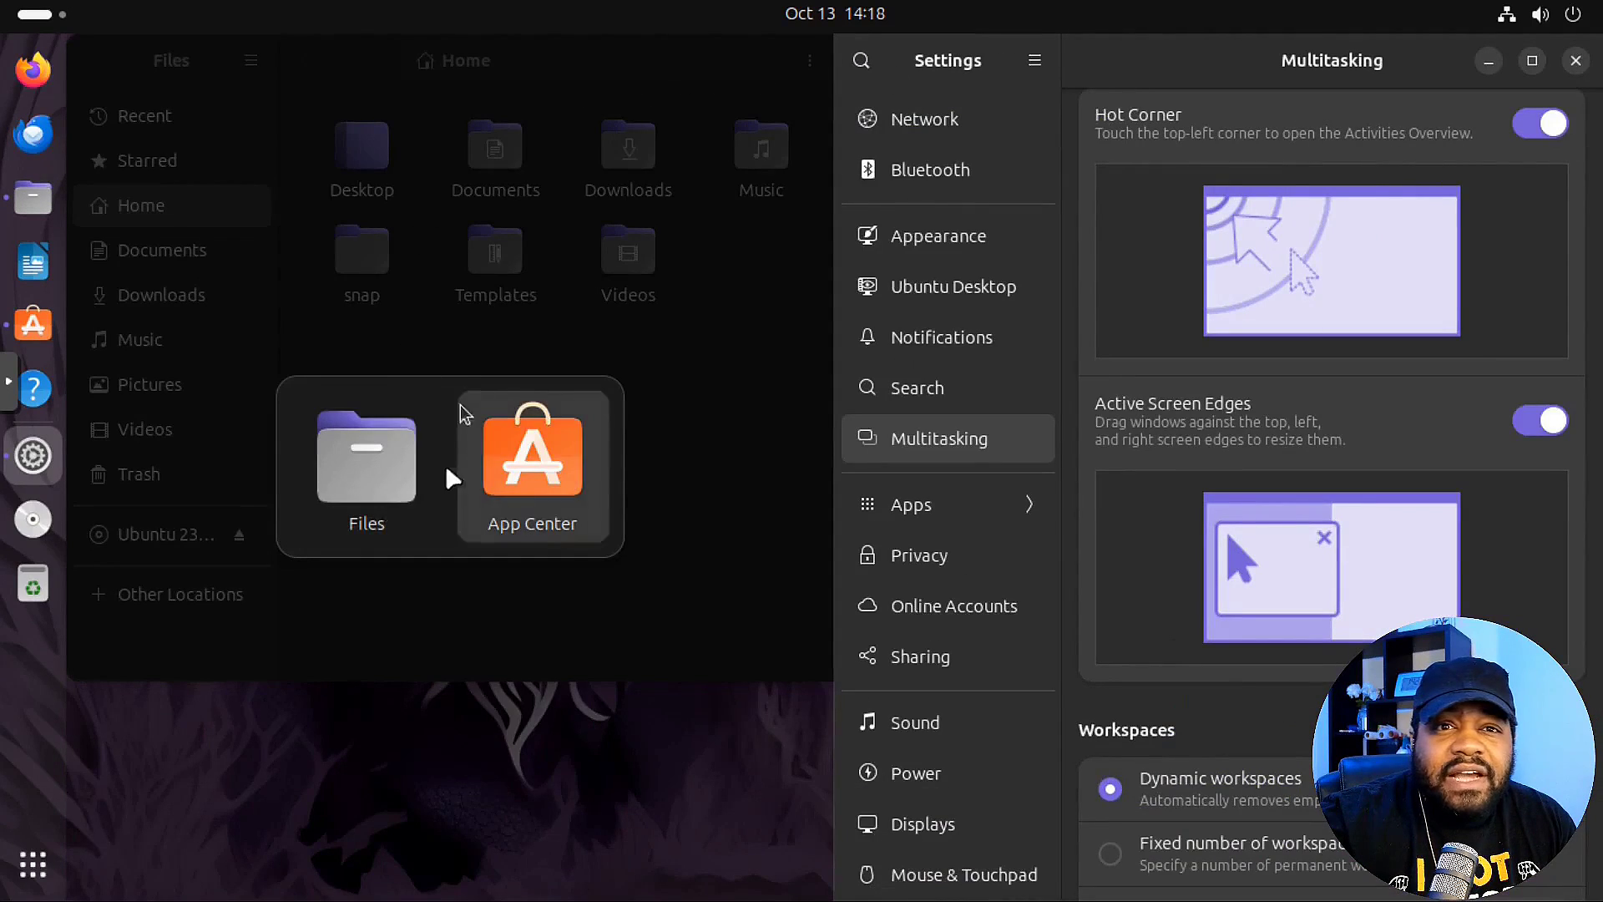
{"action": "left_click", "coordinate": [383, 482]}
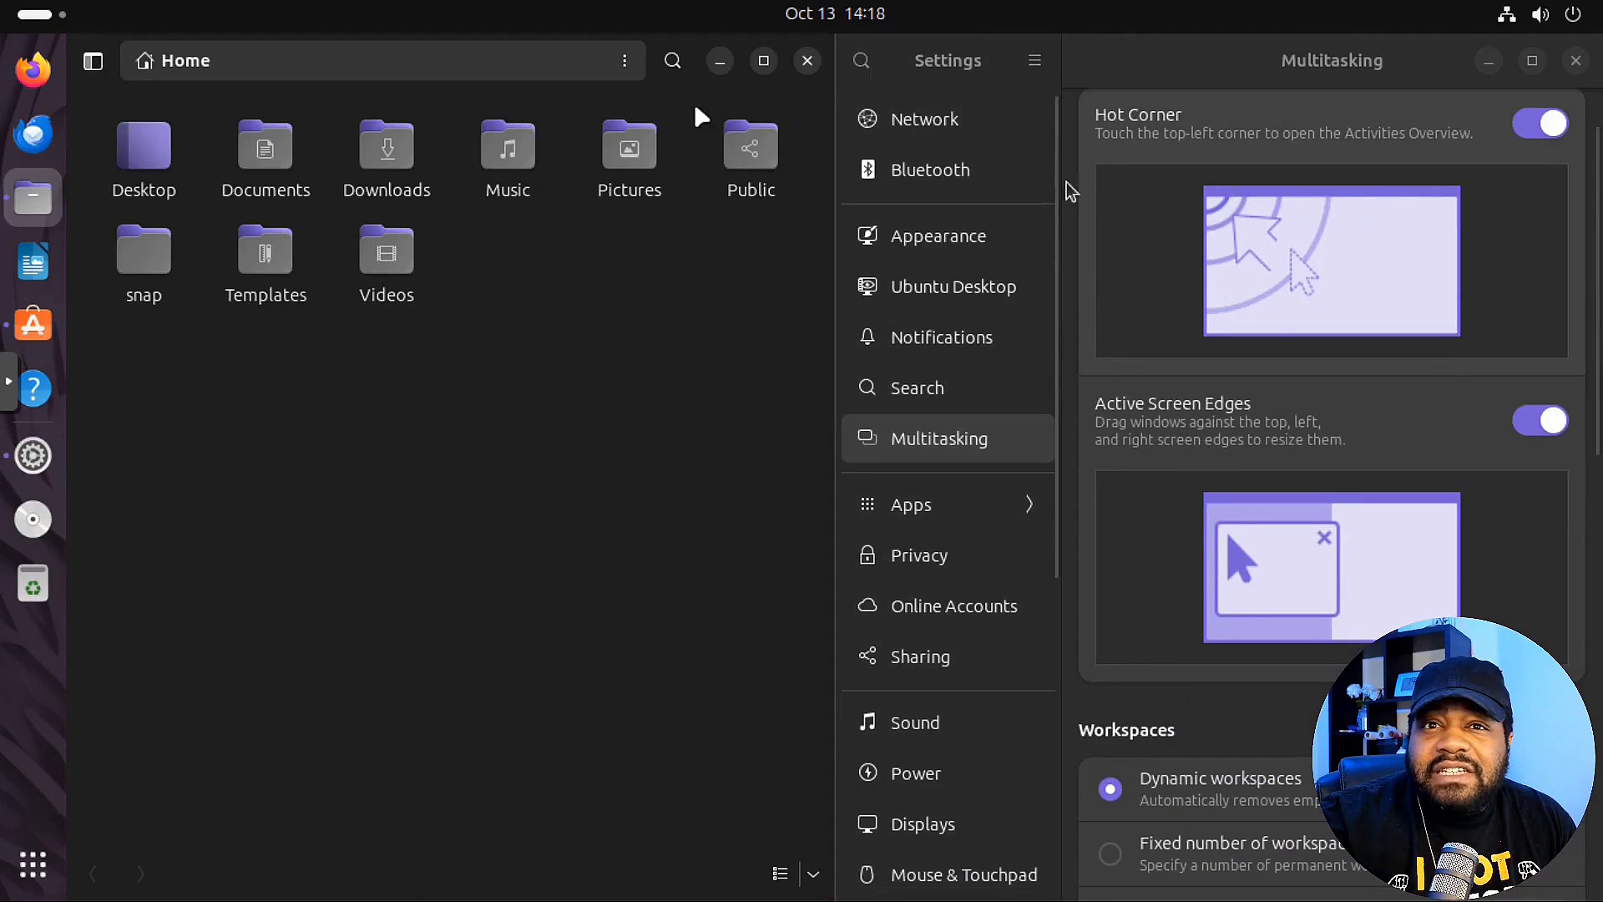
{"action": "left_click", "coordinate": [1406, 69]}
{"action": "left_click", "coordinate": [628, 526]}
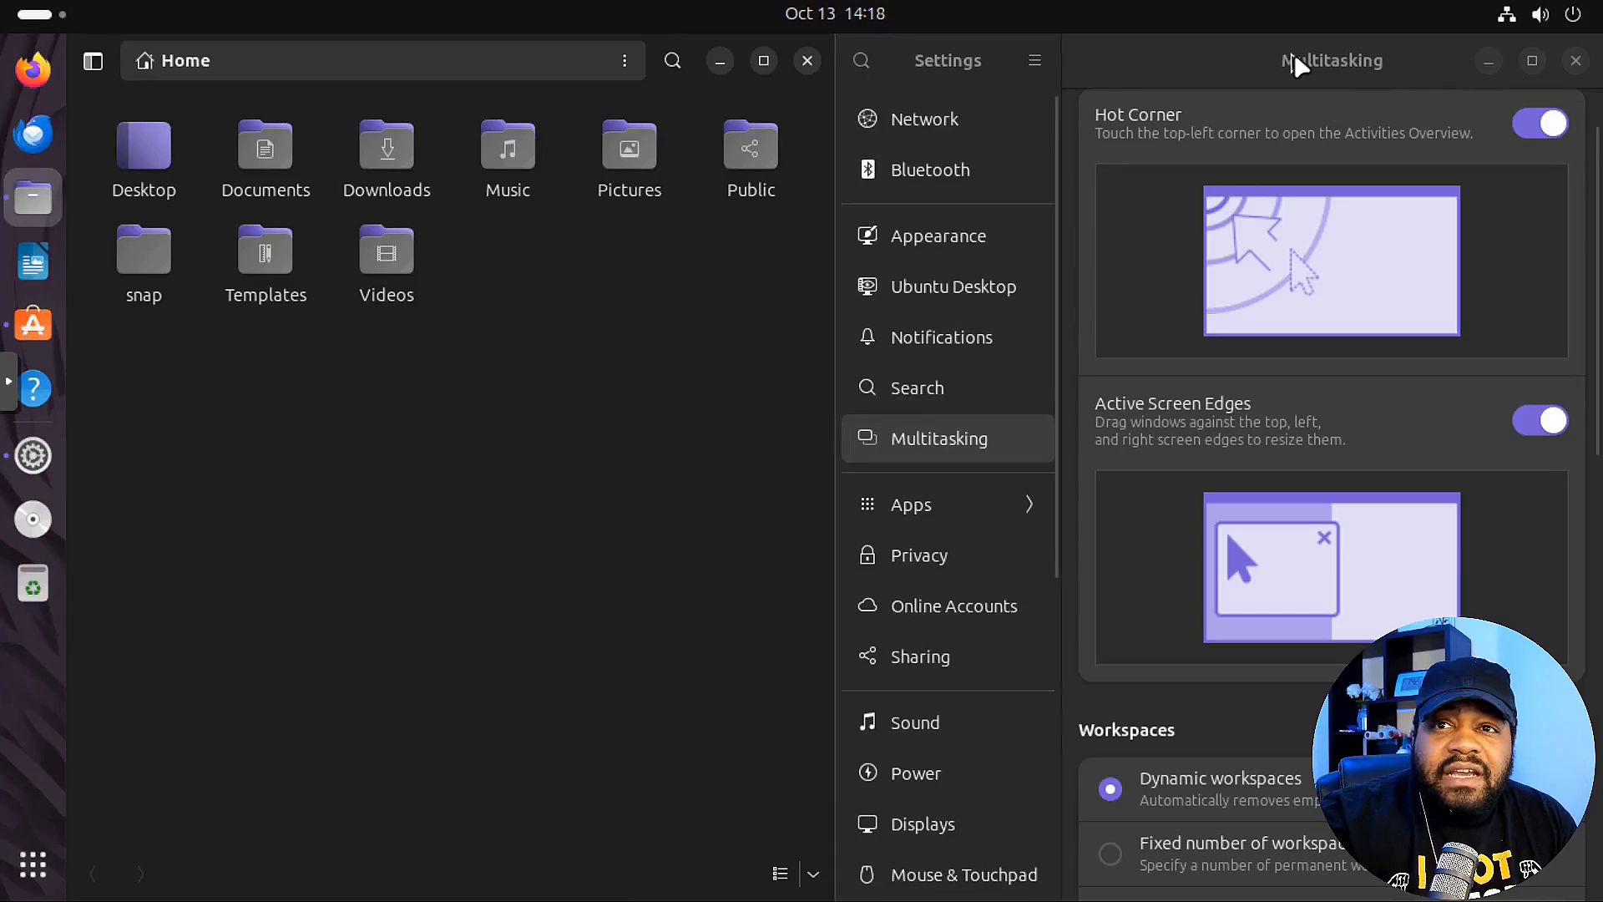
- Tile Settings top and Files bottom, then untile both so Files floats in front
{"action": "left_click_drag", "start_coordinate": [1295, 55], "coordinate": [1036, 10]}
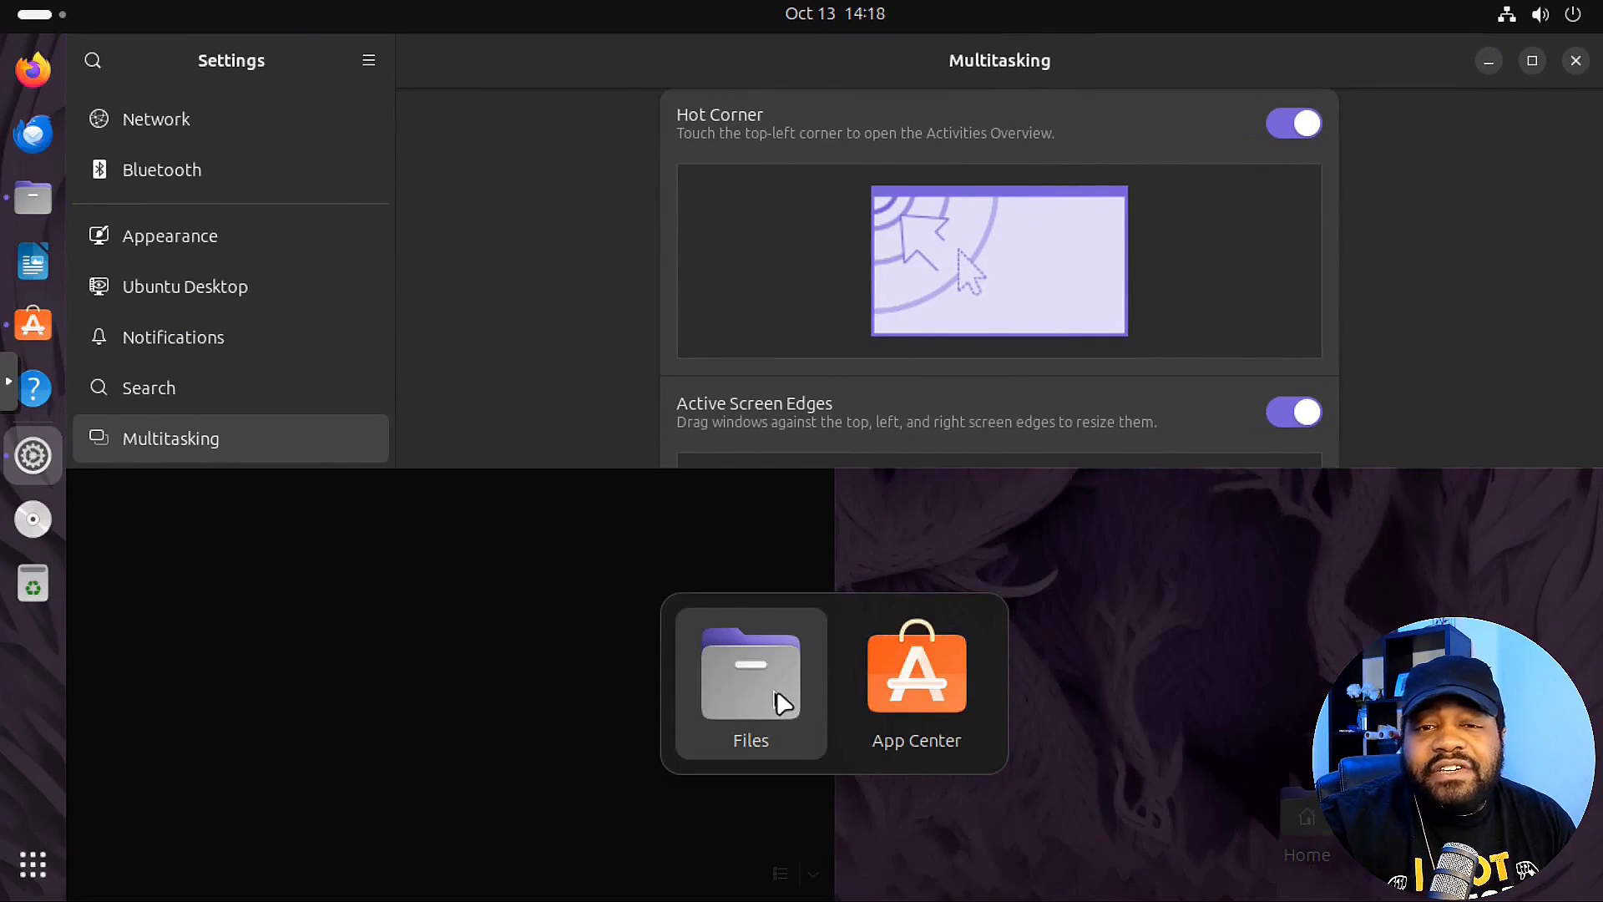
{"action": "left_click", "coordinate": [750, 698]}
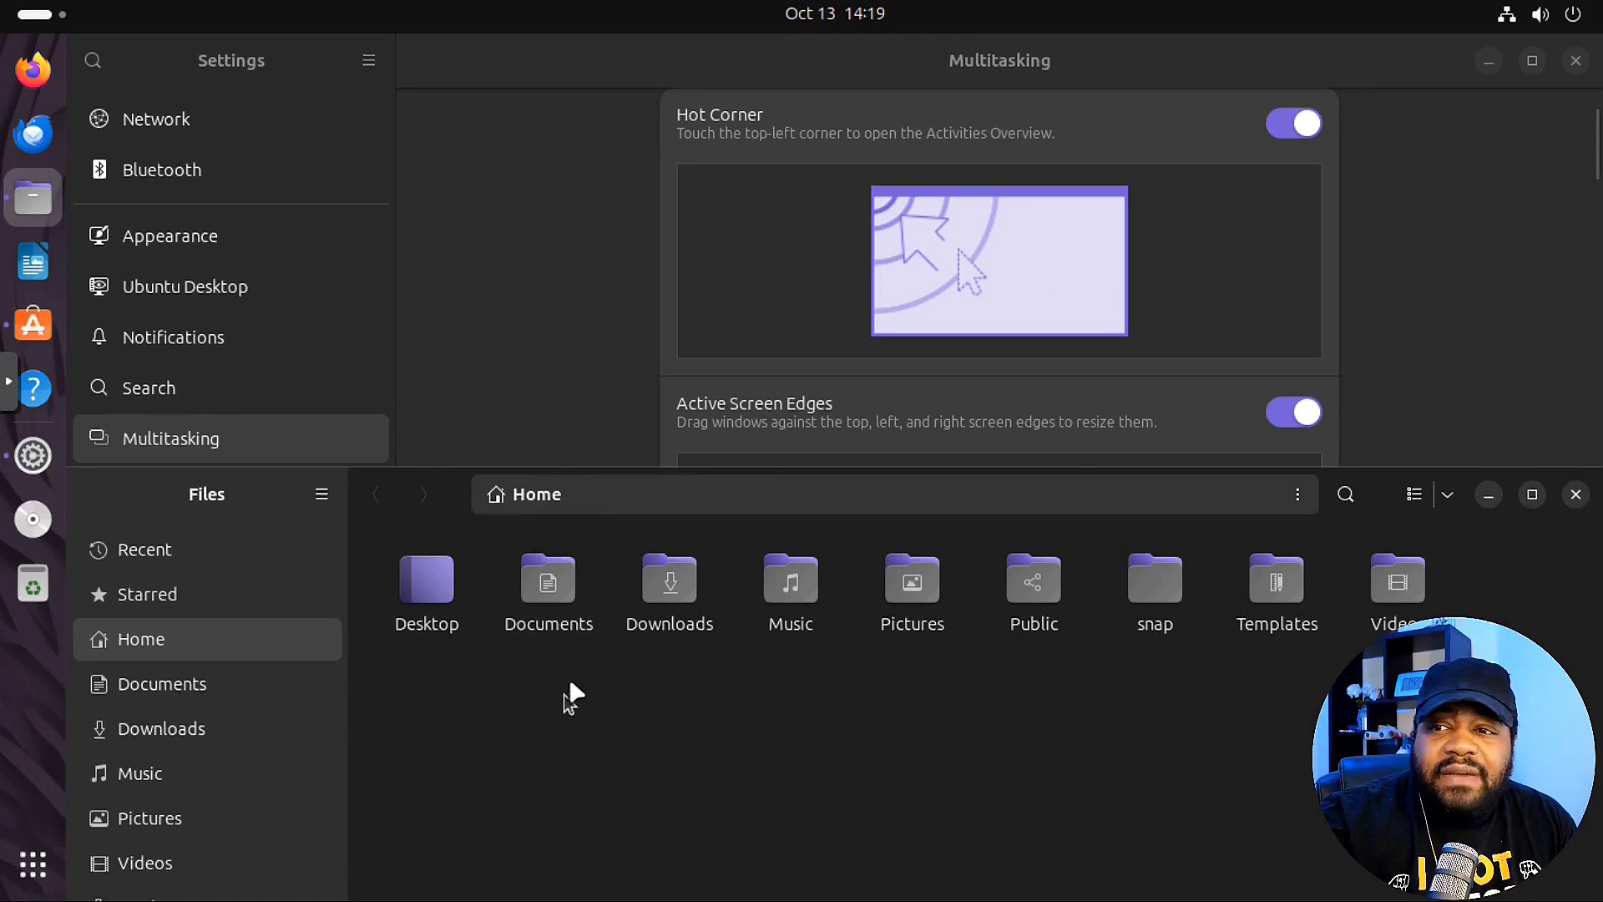
{"action": "left_click", "coordinate": [816, 456]}
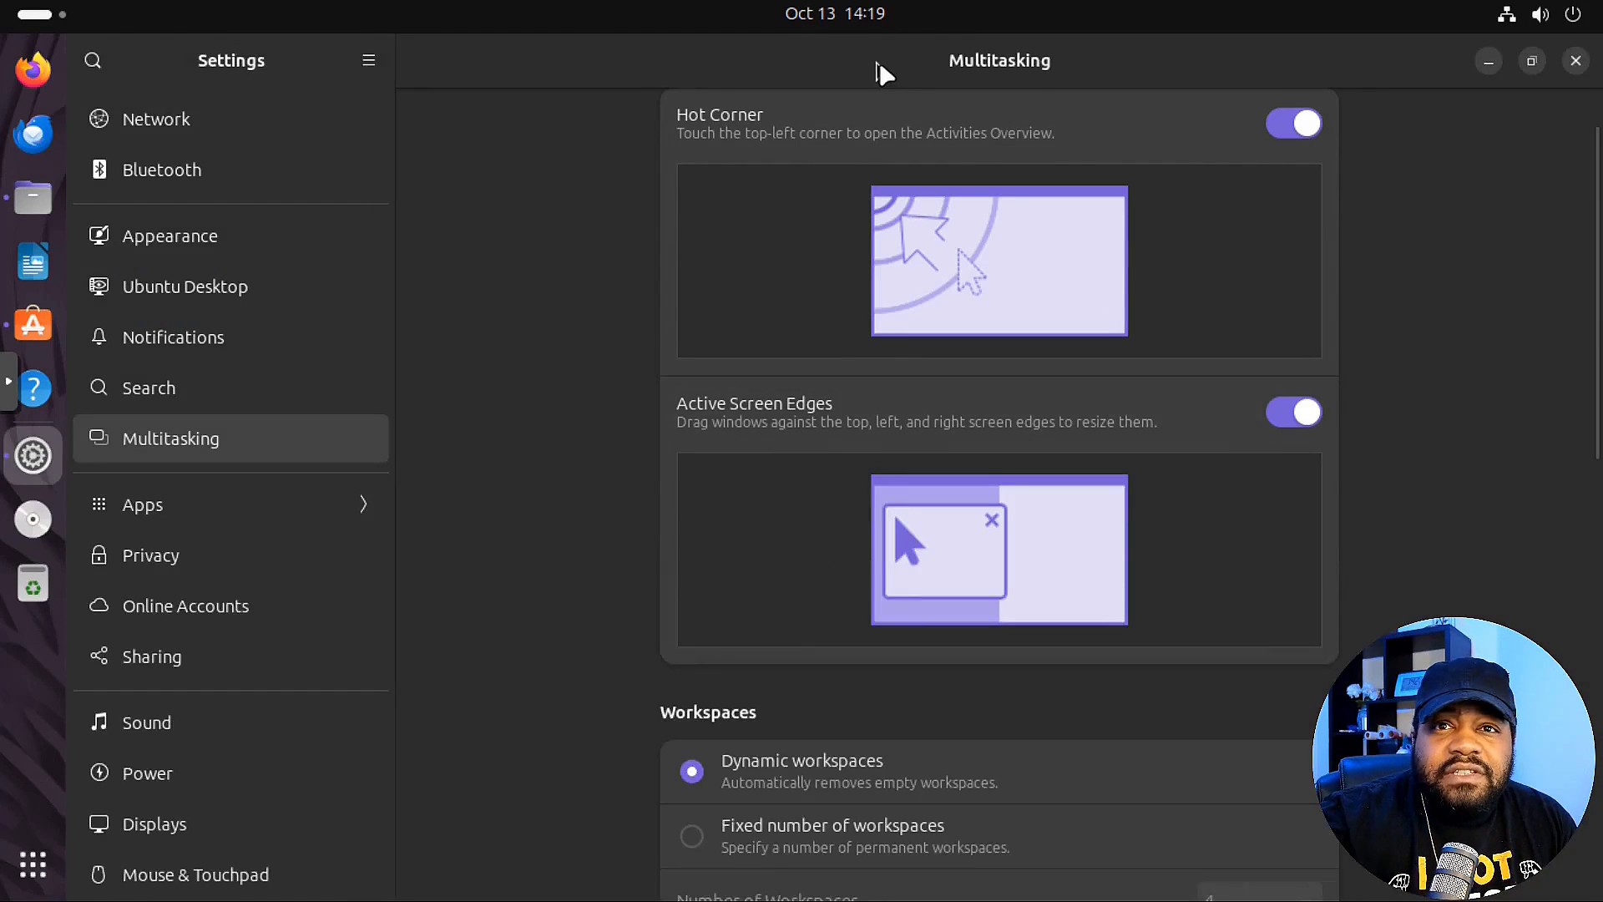
{"action": "key", "text": "super+Down"}
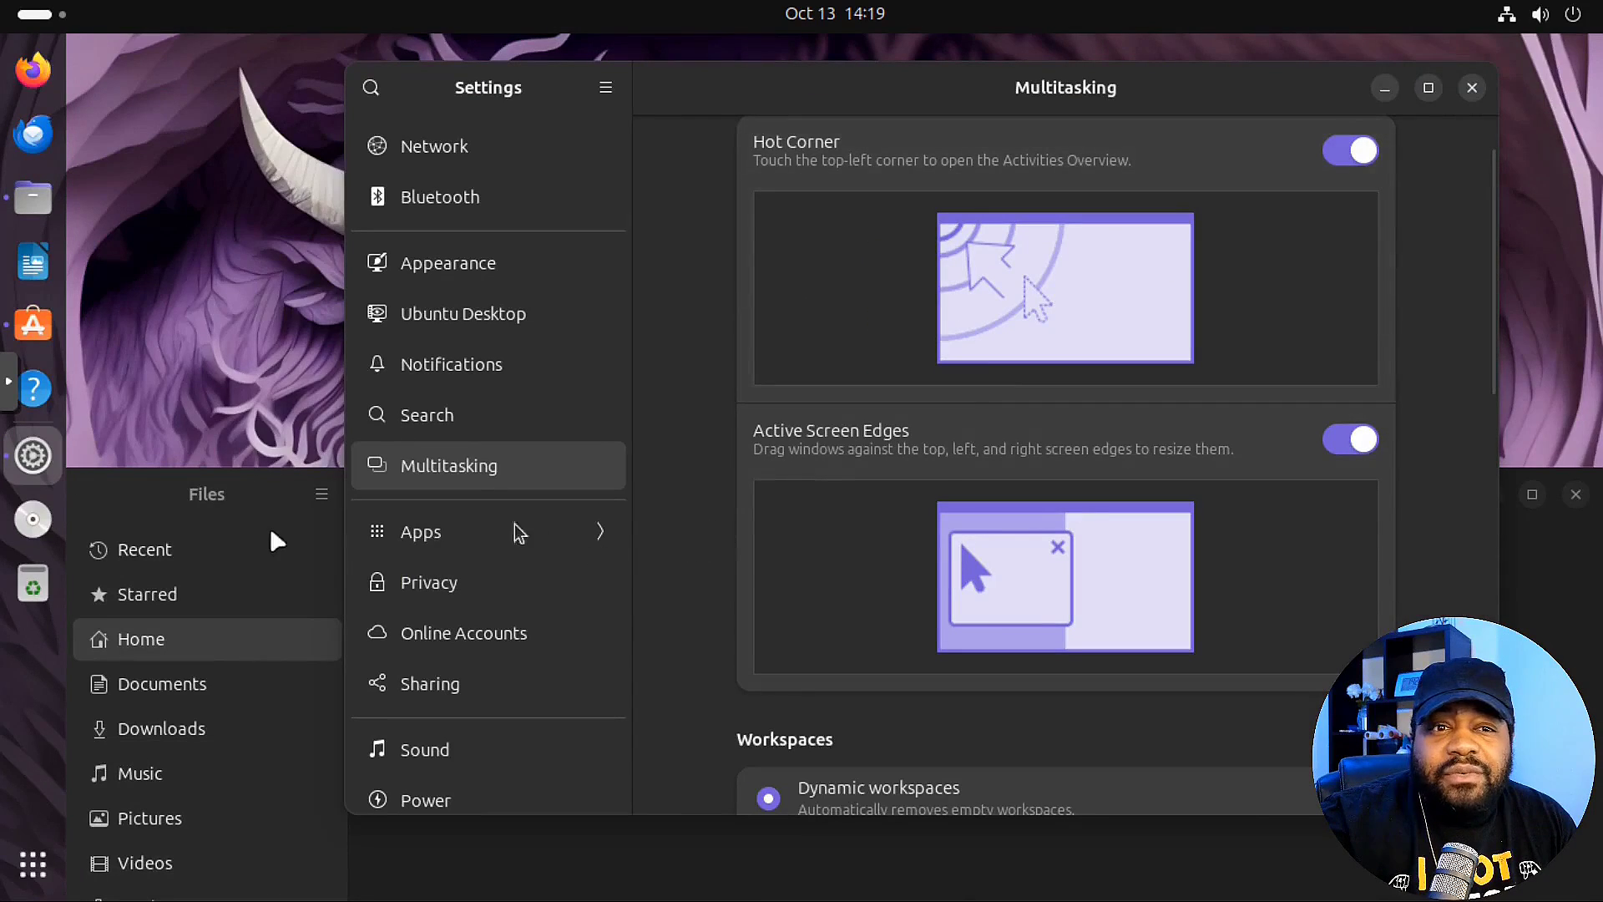
{"action": "left_click", "coordinate": [1591, 693]}
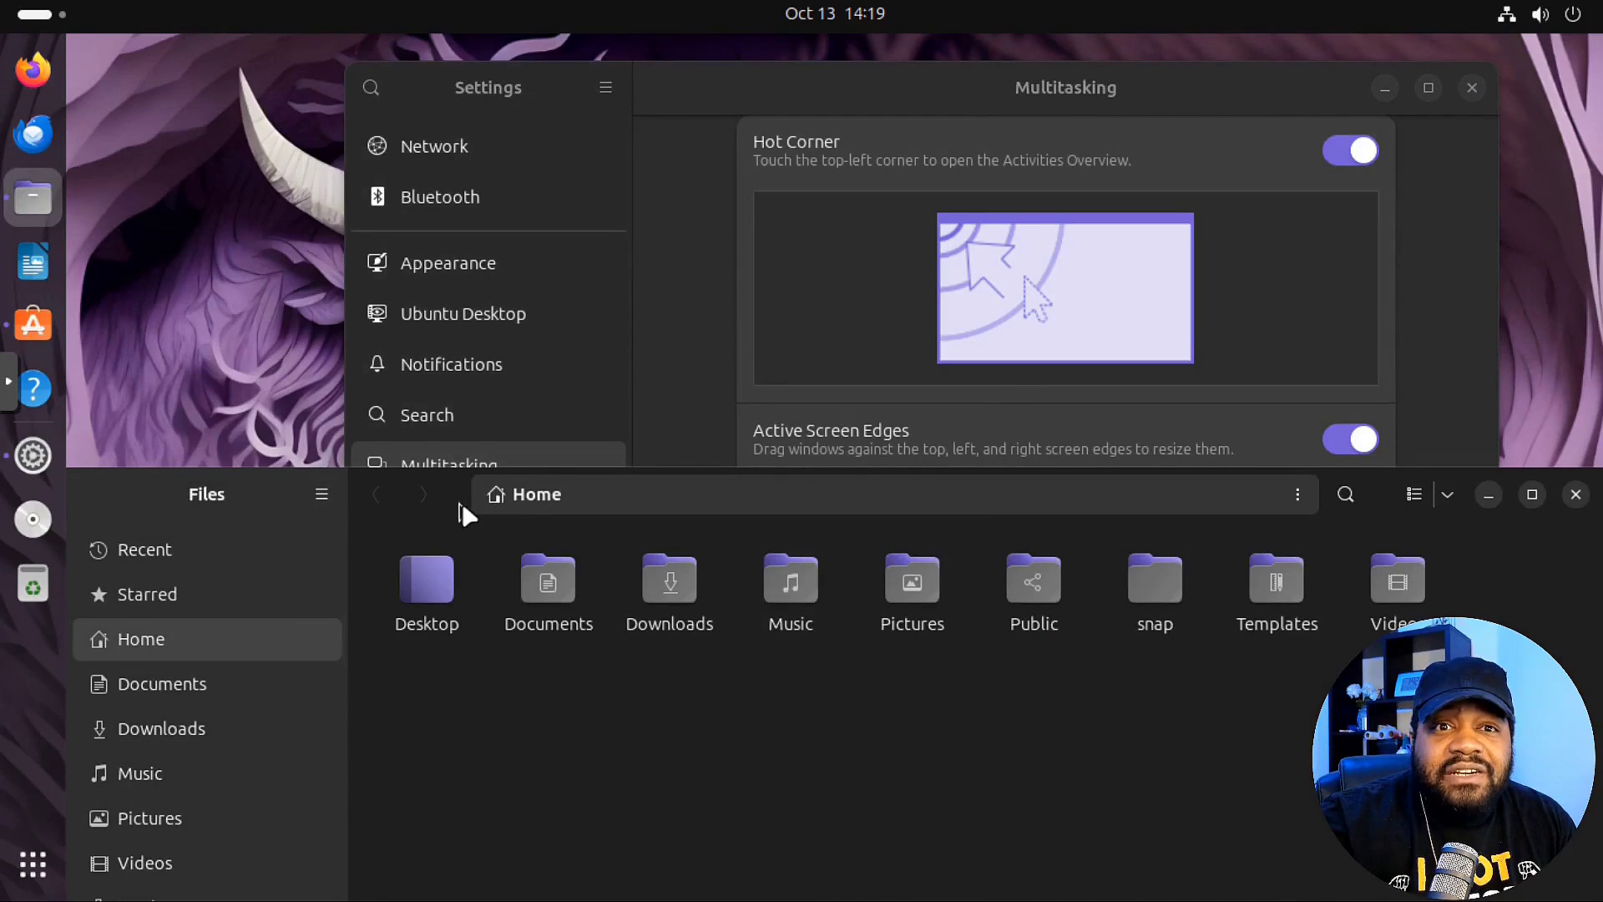
{"action": "left_click_drag", "start_coordinate": [463, 501], "coordinate": [375, 185]}
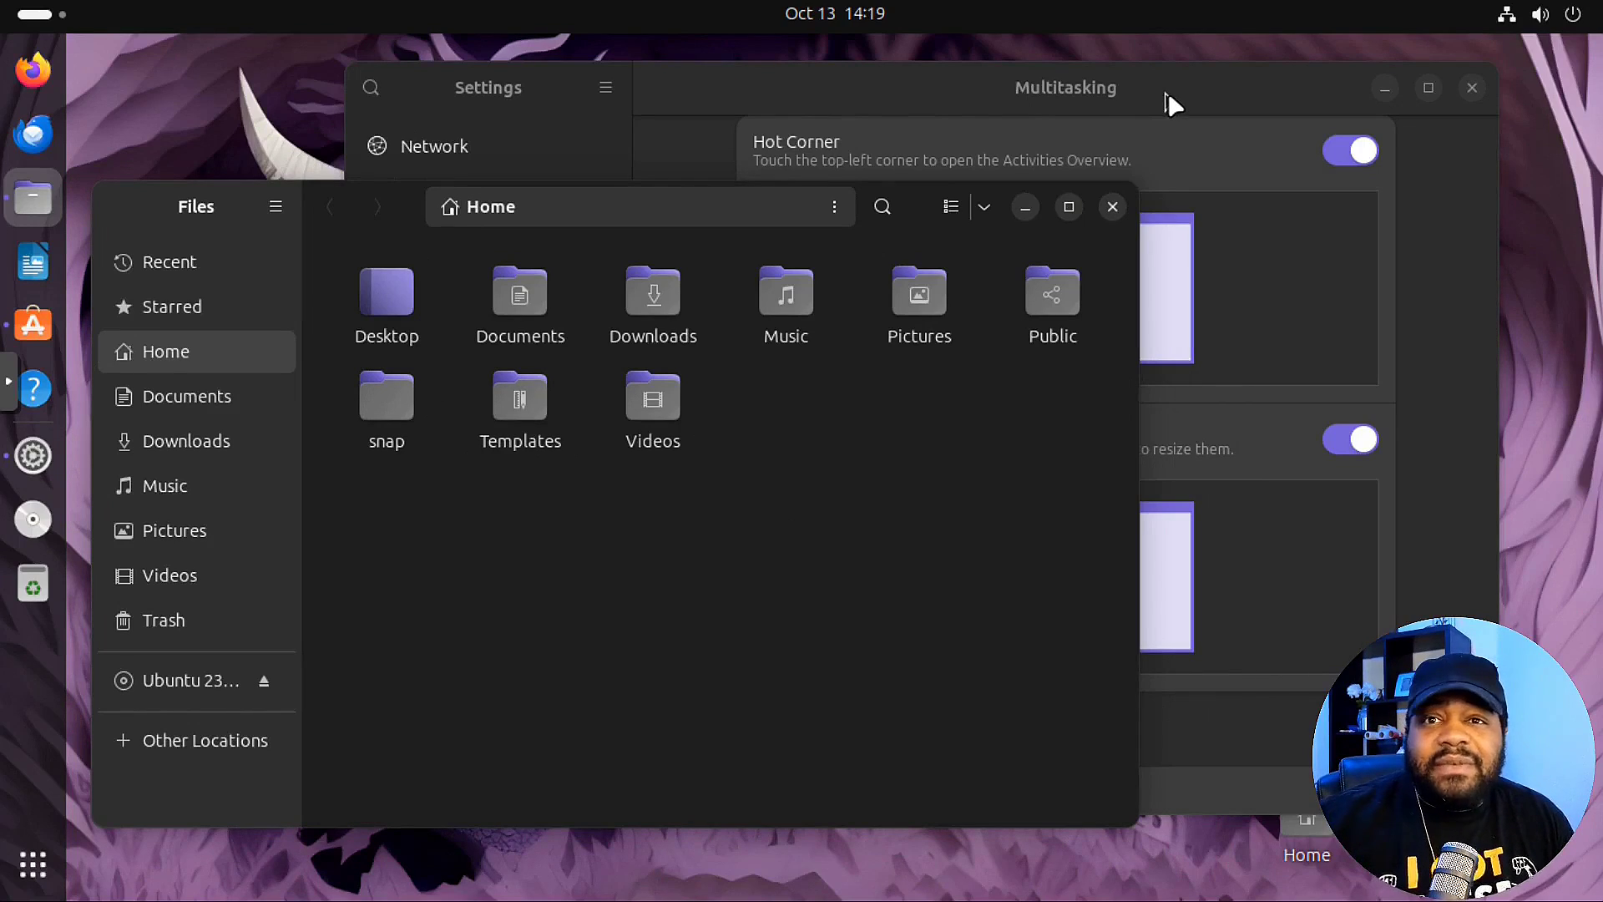
- Move to the empty second workspace and launch LibreOffice Writer there
{"action": "left_click", "coordinate": [38, 18]}
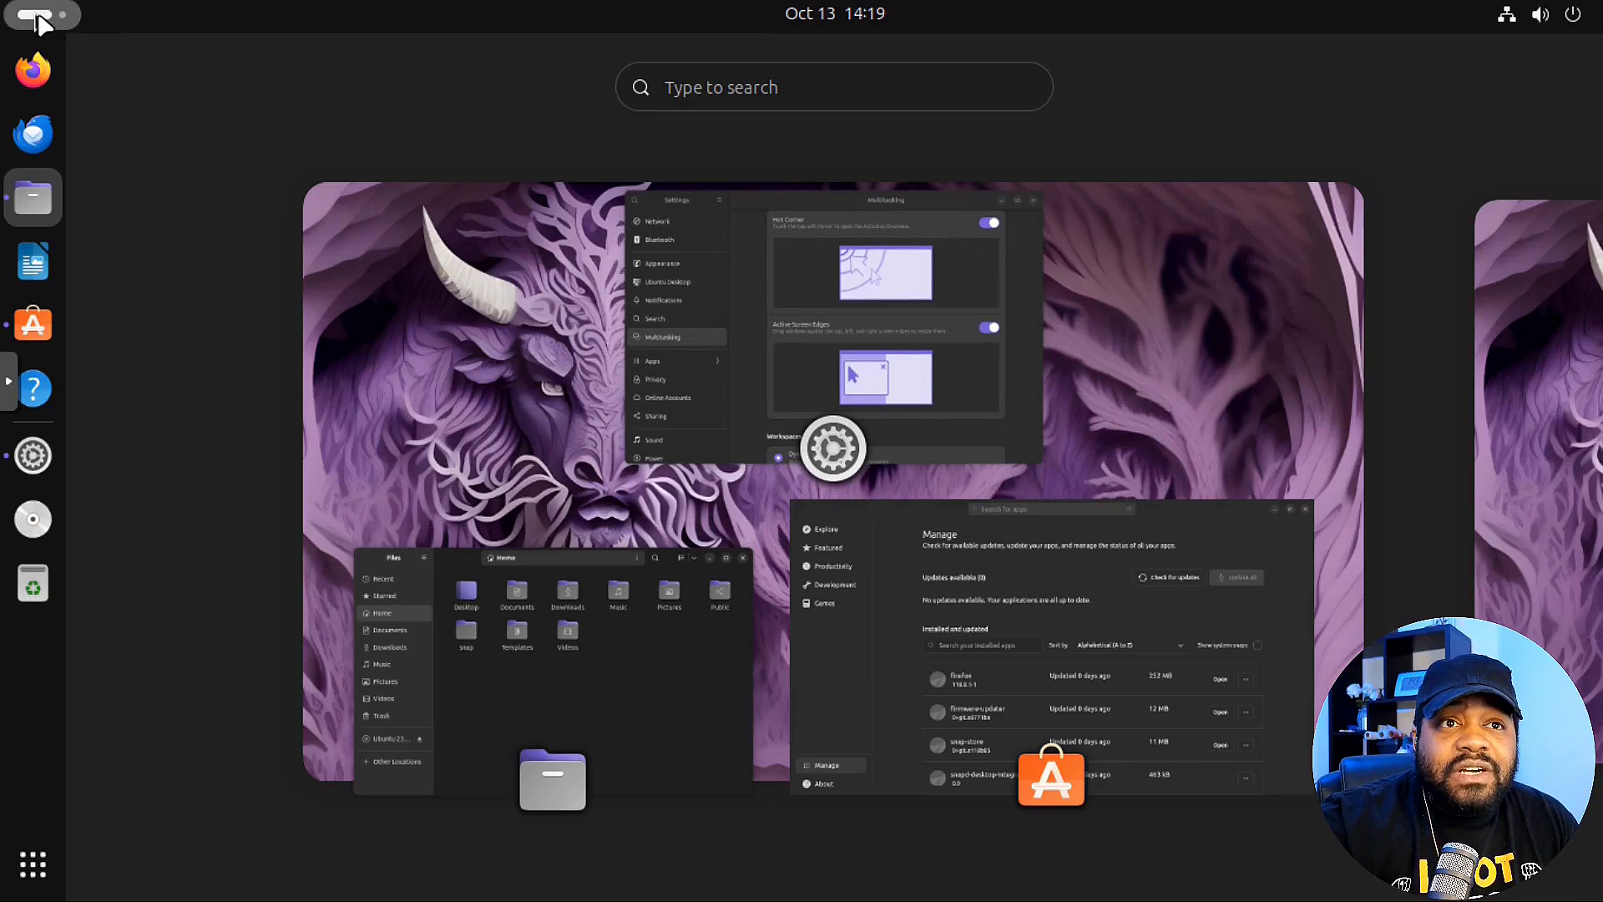
{"action": "scroll", "coordinate": [38, 20], "scroll_direction": "down", "scroll_amount": 1}
{"action": "scroll", "coordinate": [38, 21], "scroll_direction": "up", "scroll_amount": 1}
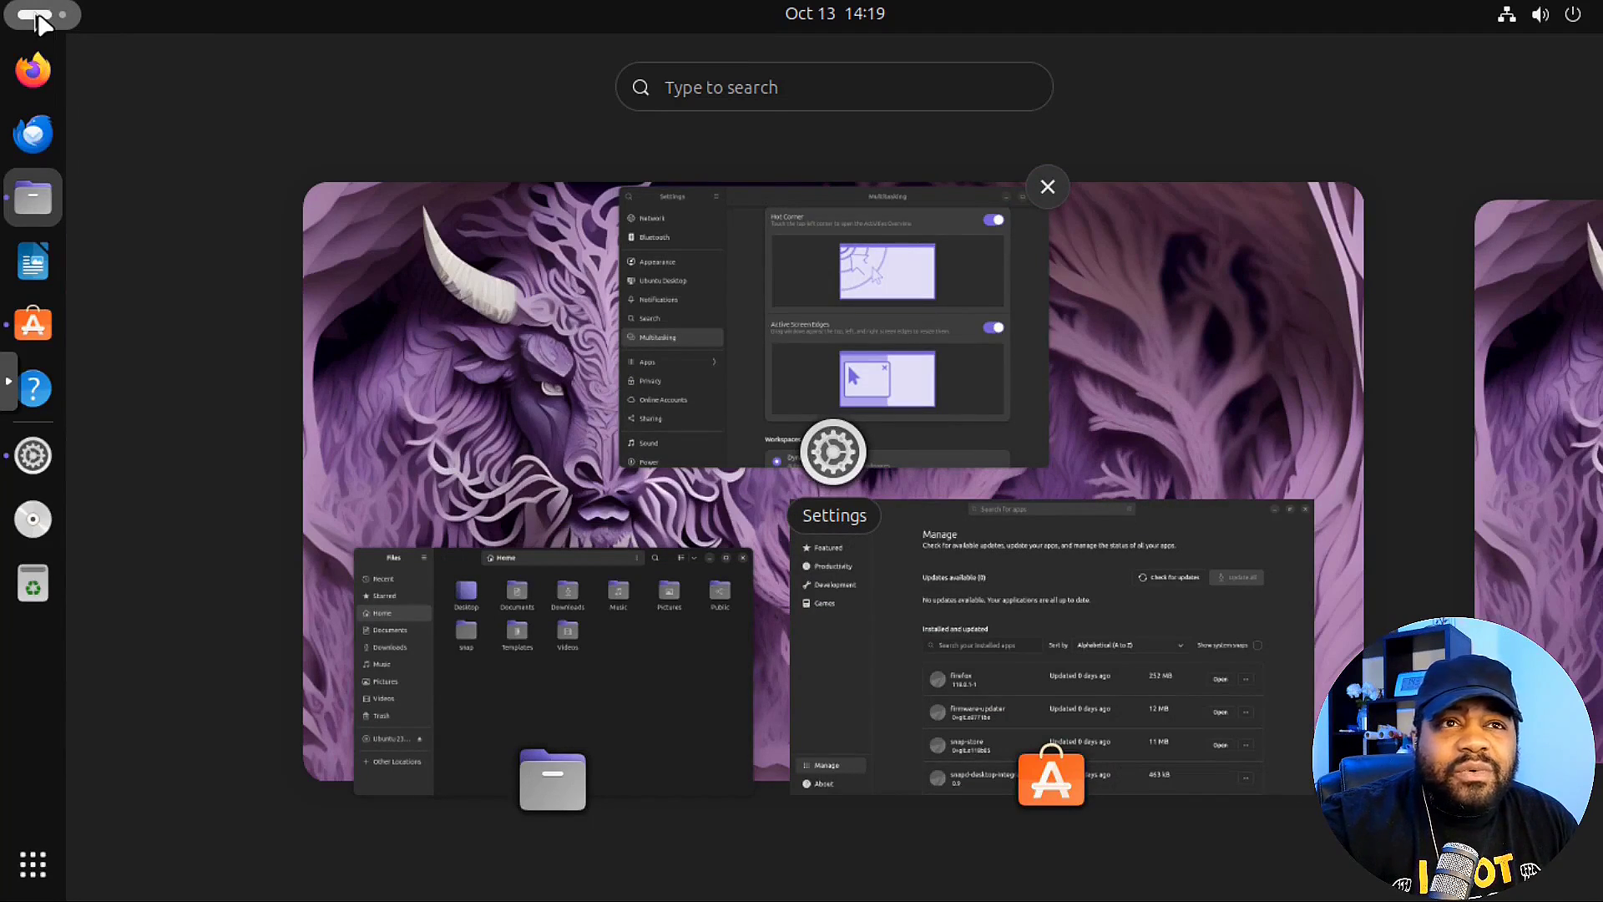
{"action": "scroll", "coordinate": [38, 21], "scroll_direction": "down", "scroll_amount": 1}
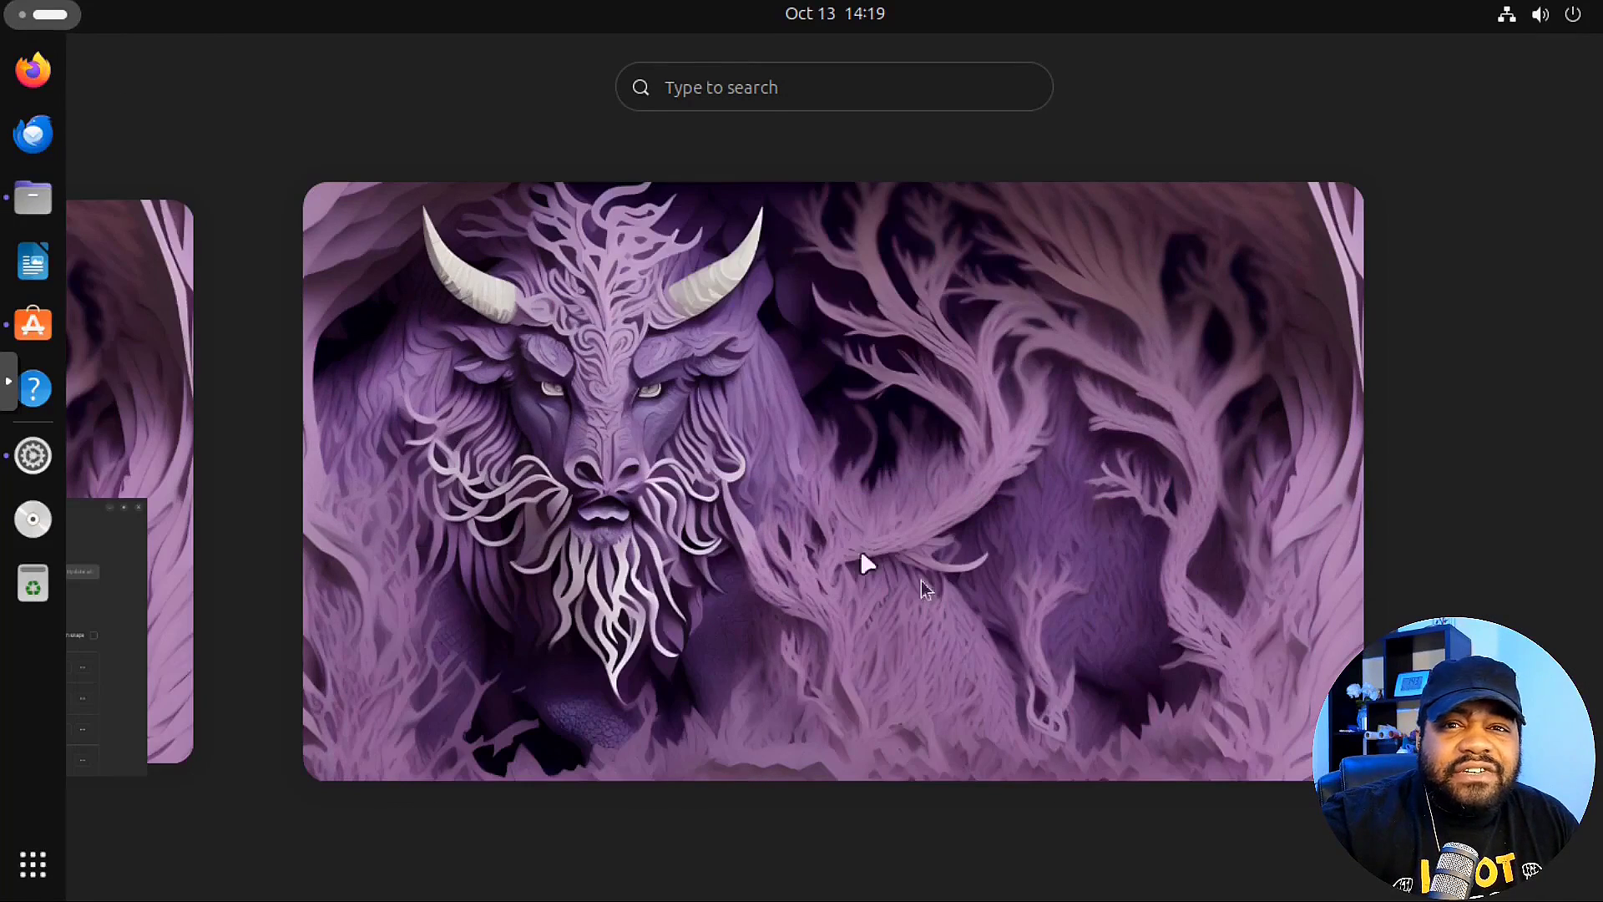
{"action": "left_click", "coordinate": [863, 482]}
{"action": "left_click", "coordinate": [35, 263]}
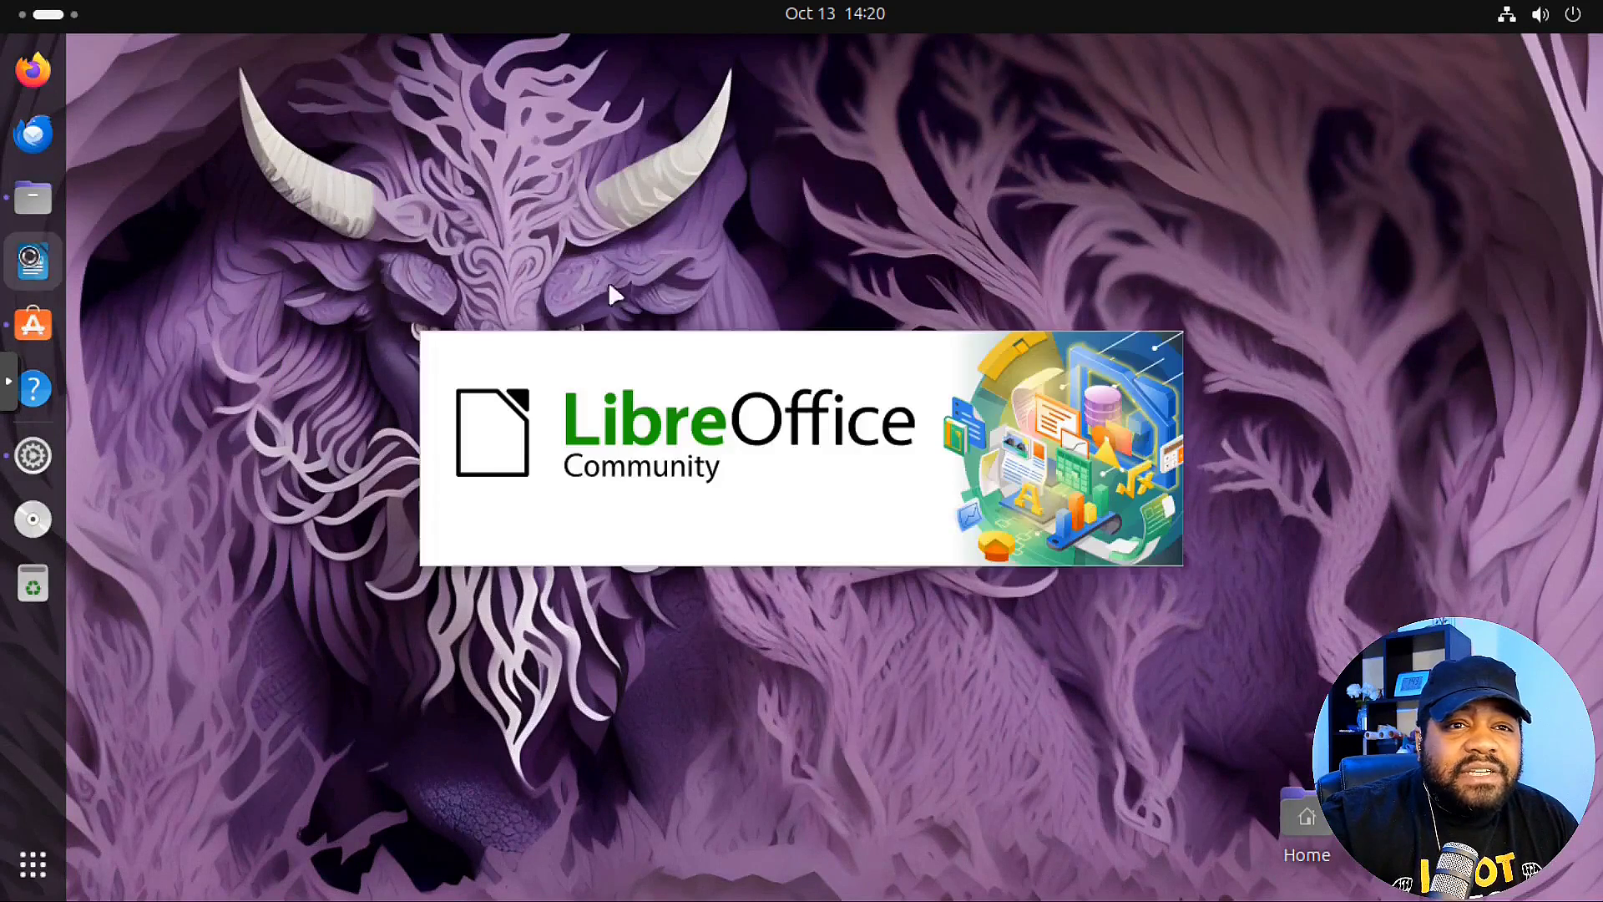
- Return through the Activities overview to workspace 1 with Files and Settings
{"action": "scroll", "coordinate": [60, 21], "scroll_direction": "up", "scroll_amount": 1}
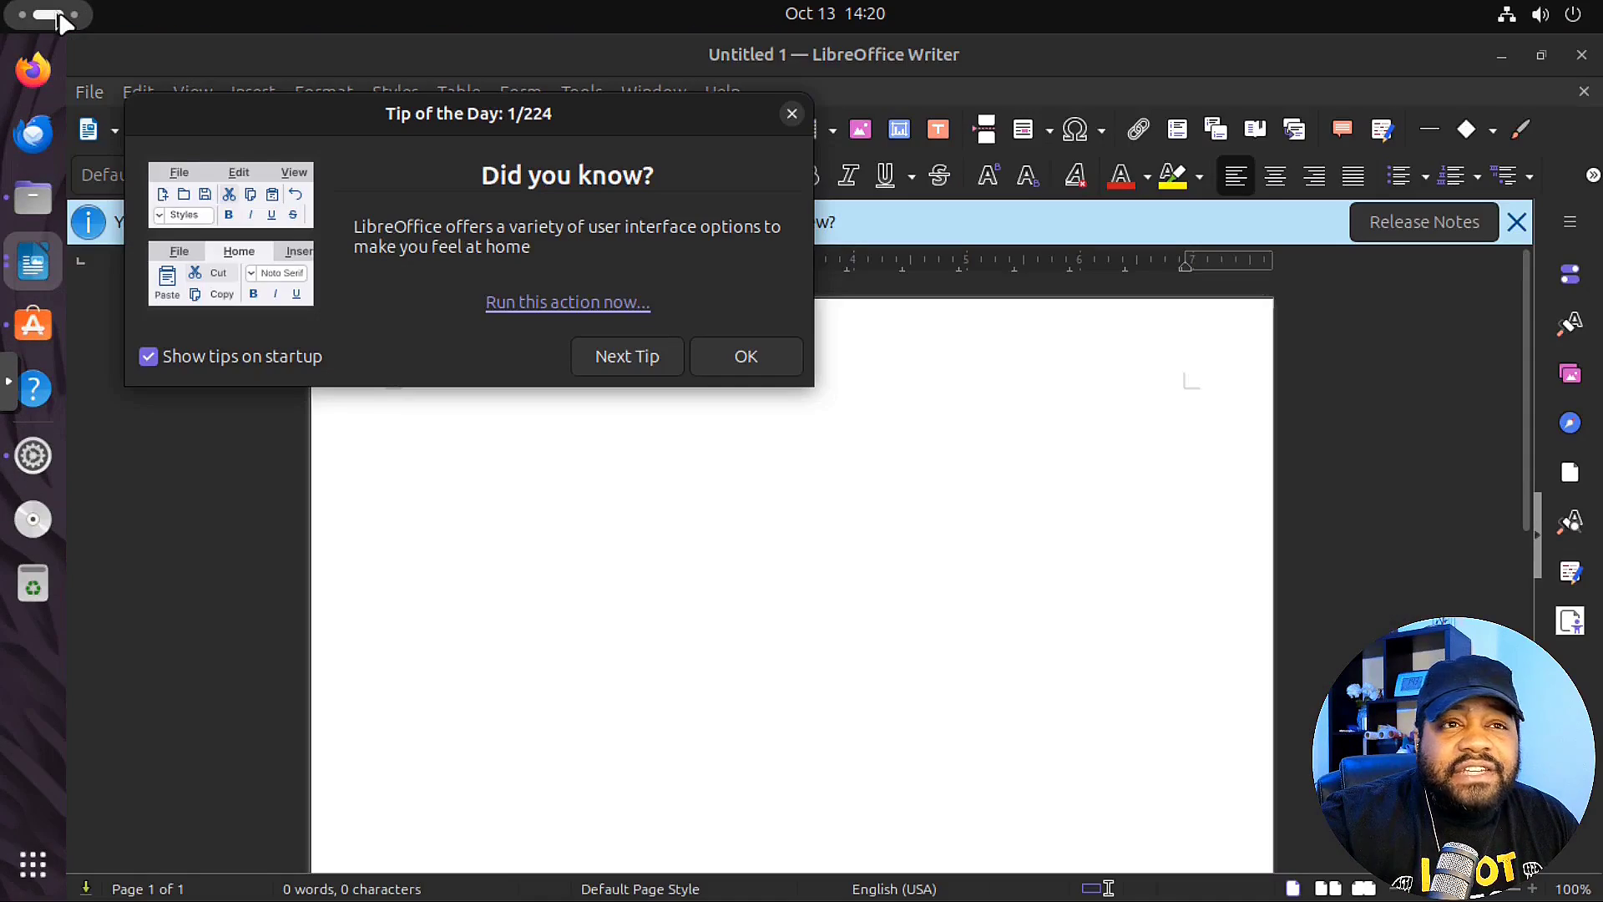
{"action": "scroll", "coordinate": [61, 21], "scroll_direction": "down", "scroll_amount": 2}
{"action": "scroll", "coordinate": [58, 18], "scroll_direction": "up", "scroll_amount": 1}
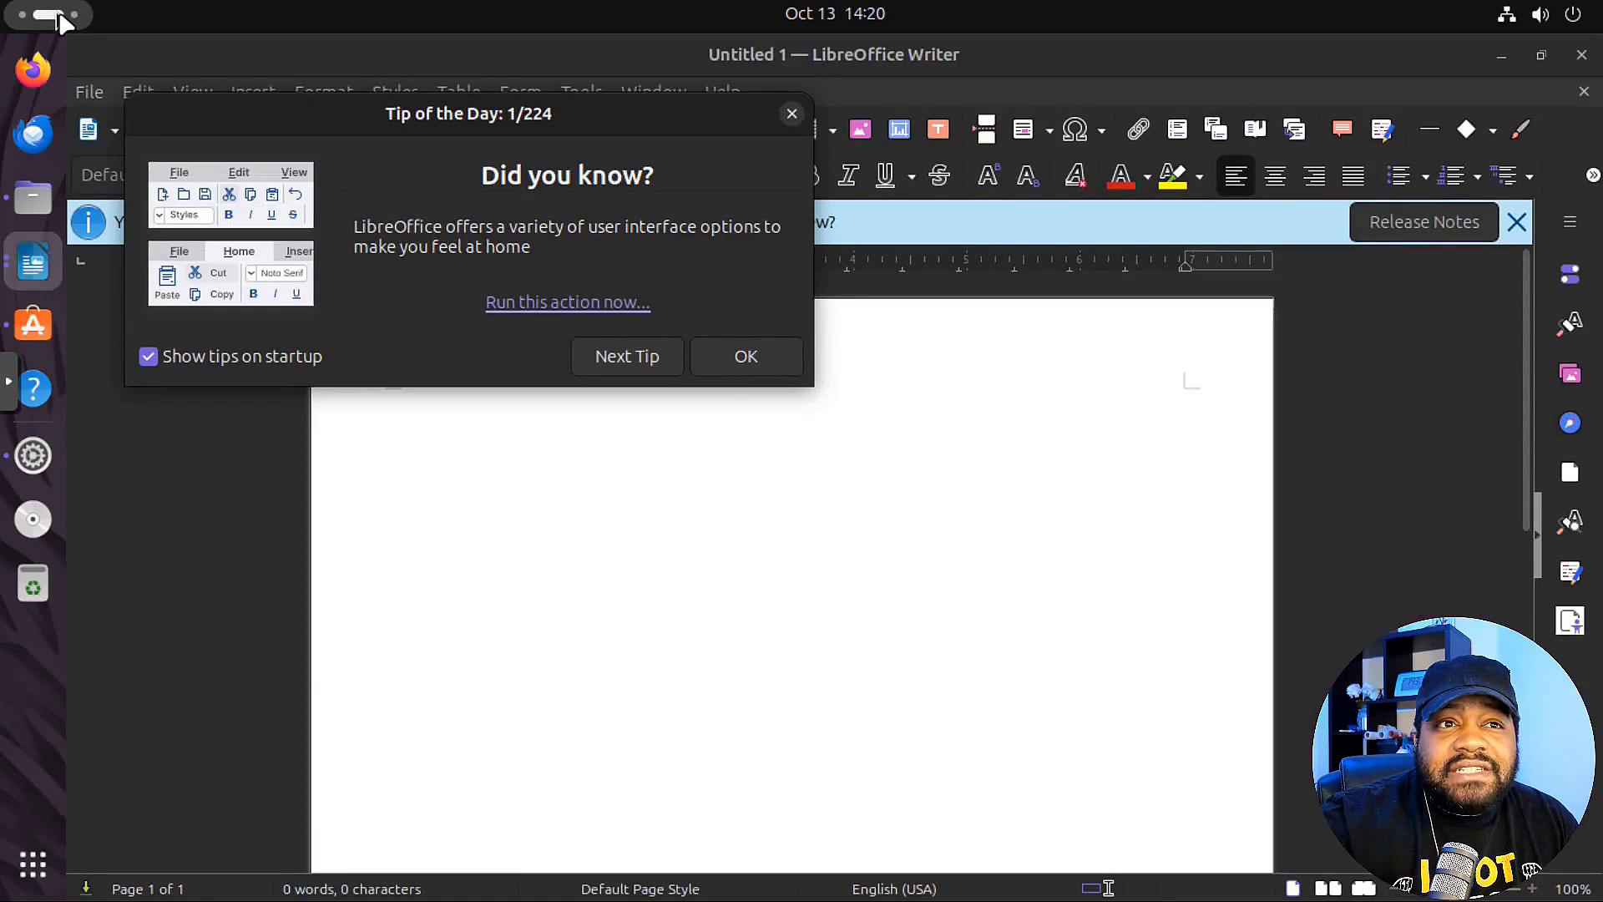
{"action": "left_click", "coordinate": [60, 21]}
{"action": "scroll", "coordinate": [928, 647], "scroll_direction": "up", "scroll_amount": 1}
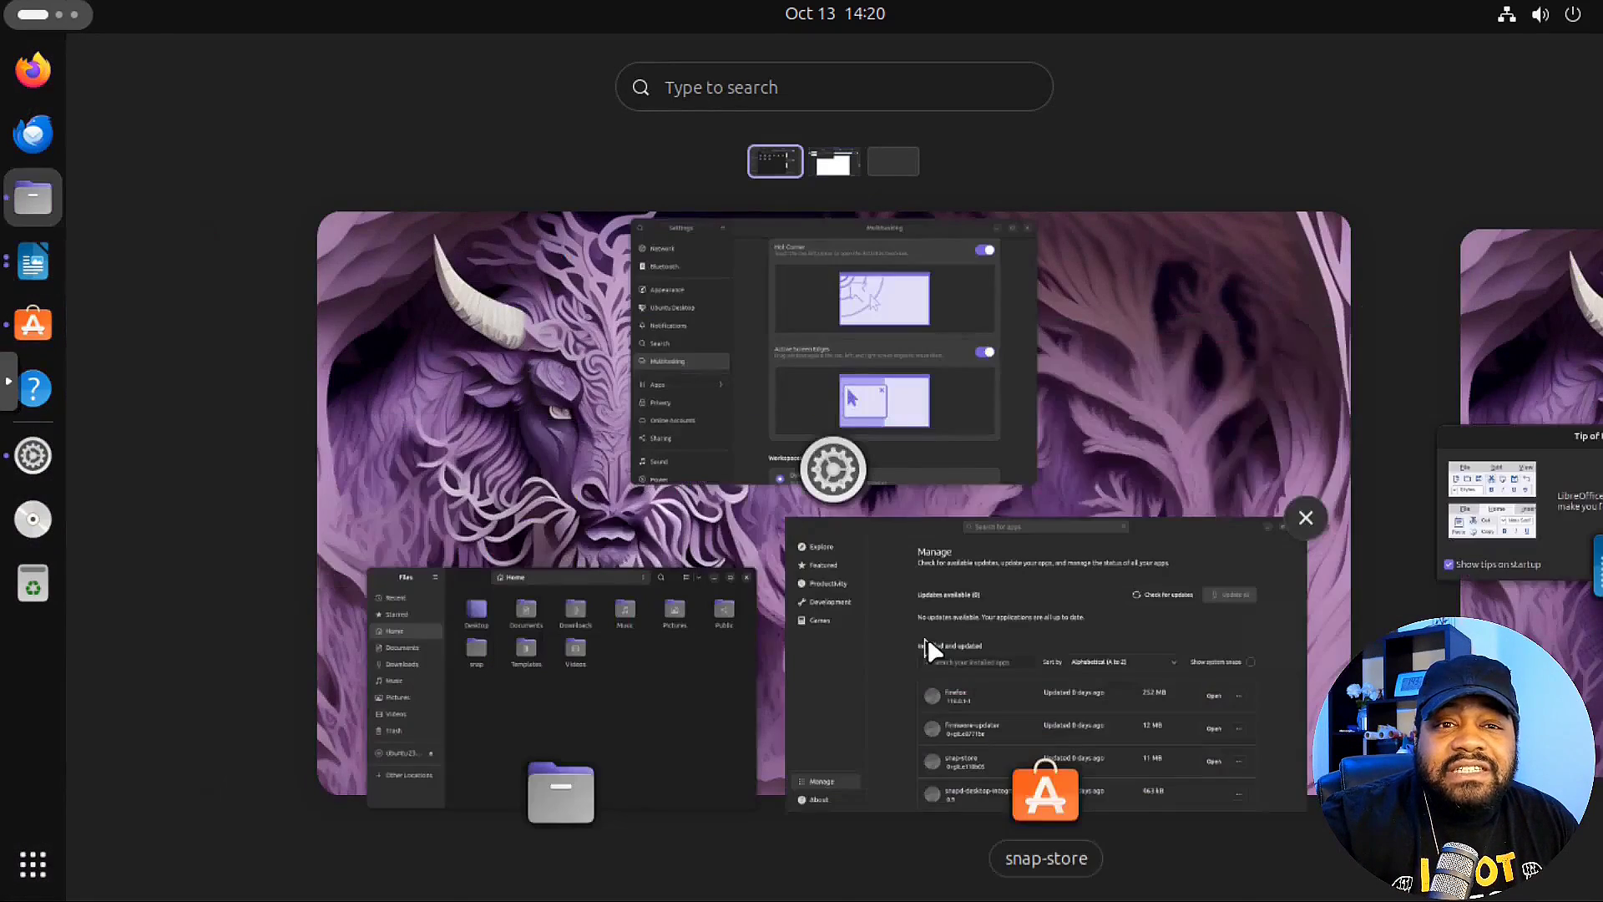
{"action": "scroll", "coordinate": [929, 639], "scroll_direction": "down", "scroll_amount": 1}
{"action": "scroll", "coordinate": [929, 640], "scroll_direction": "up", "scroll_amount": 1}
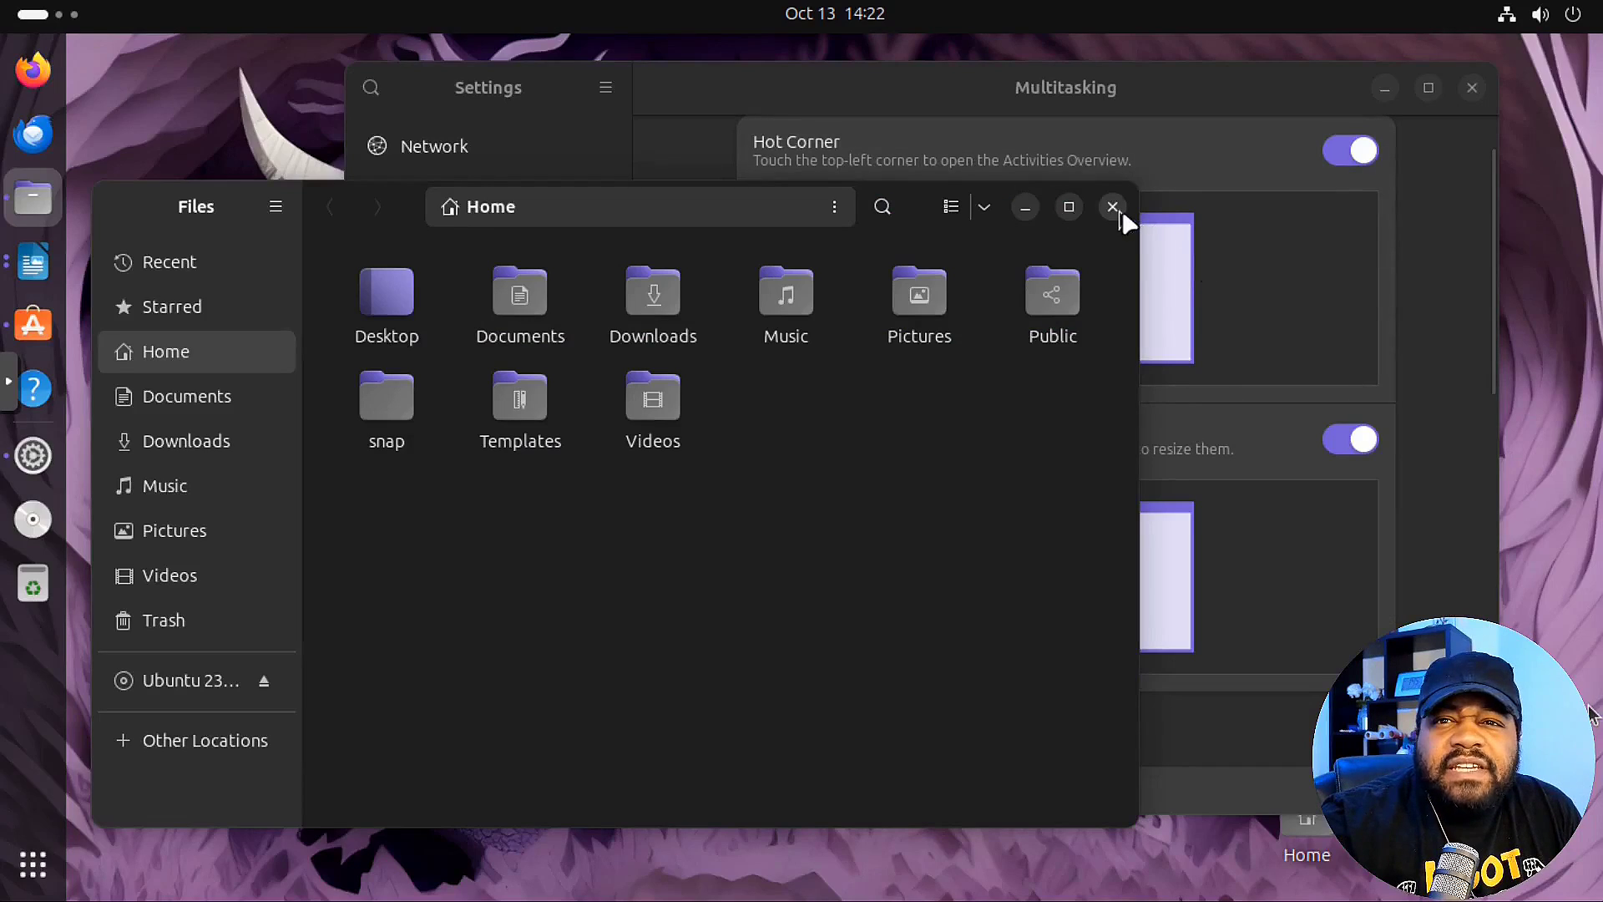
- Close the Files window and scroll through the Multitasking options
{"action": "left_click", "coordinate": [1112, 206]}
{"action": "scroll", "coordinate": [764, 538], "scroll_direction": "down", "scroll_amount": 3}
{"action": "scroll", "coordinate": [765, 529], "scroll_direction": "down", "scroll_amount": 3}
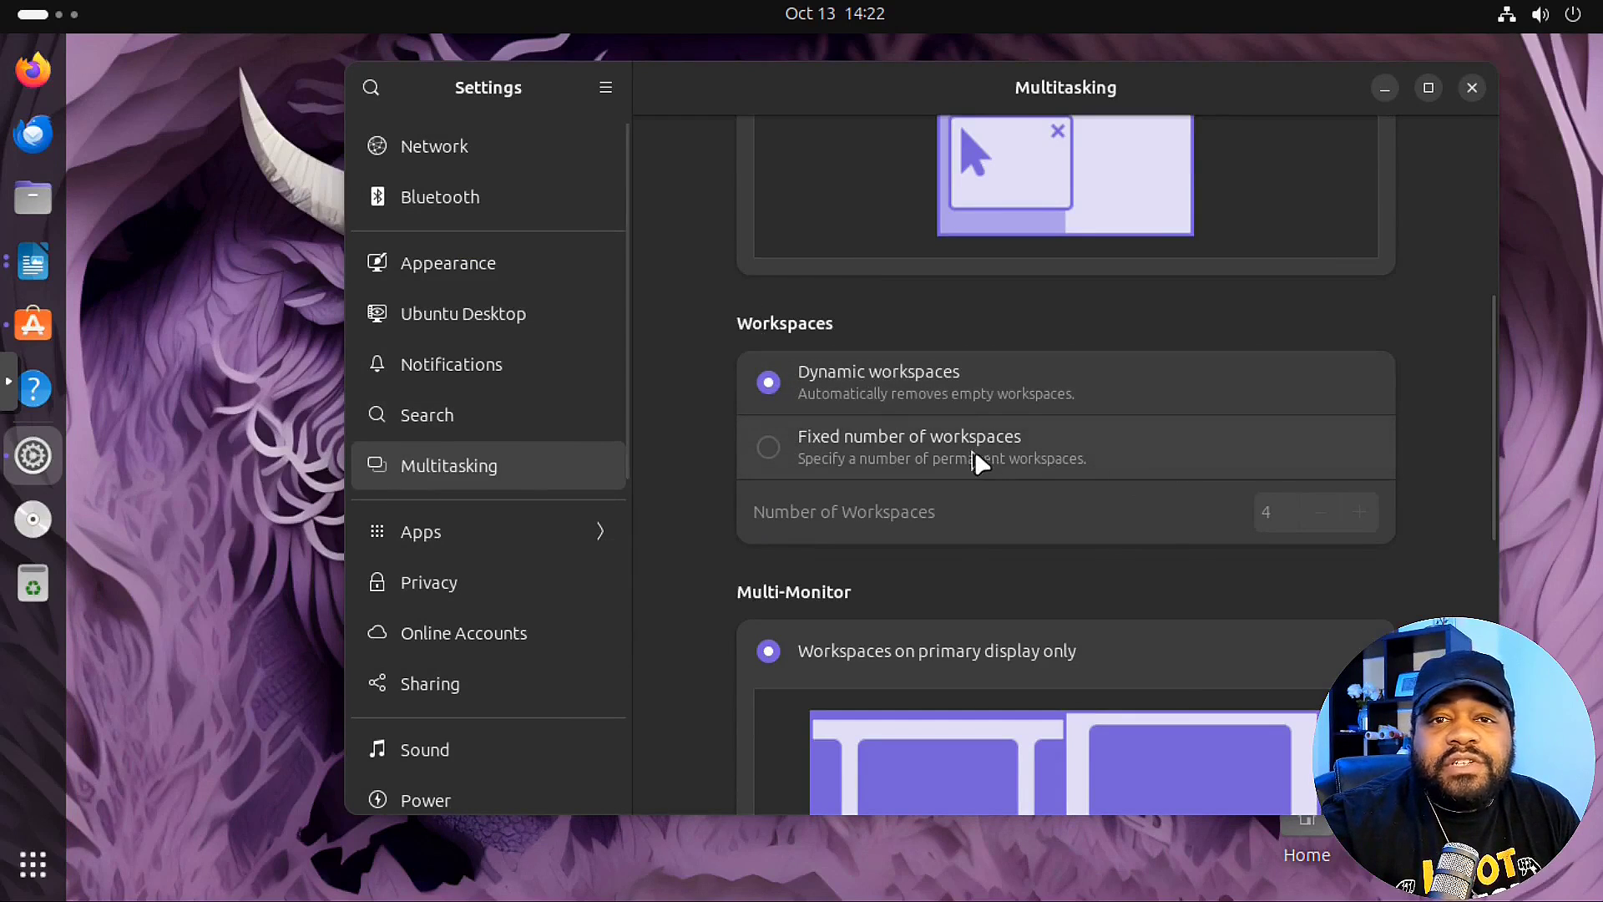
{"action": "scroll", "coordinate": [893, 384], "scroll_direction": "down", "scroll_amount": 5}
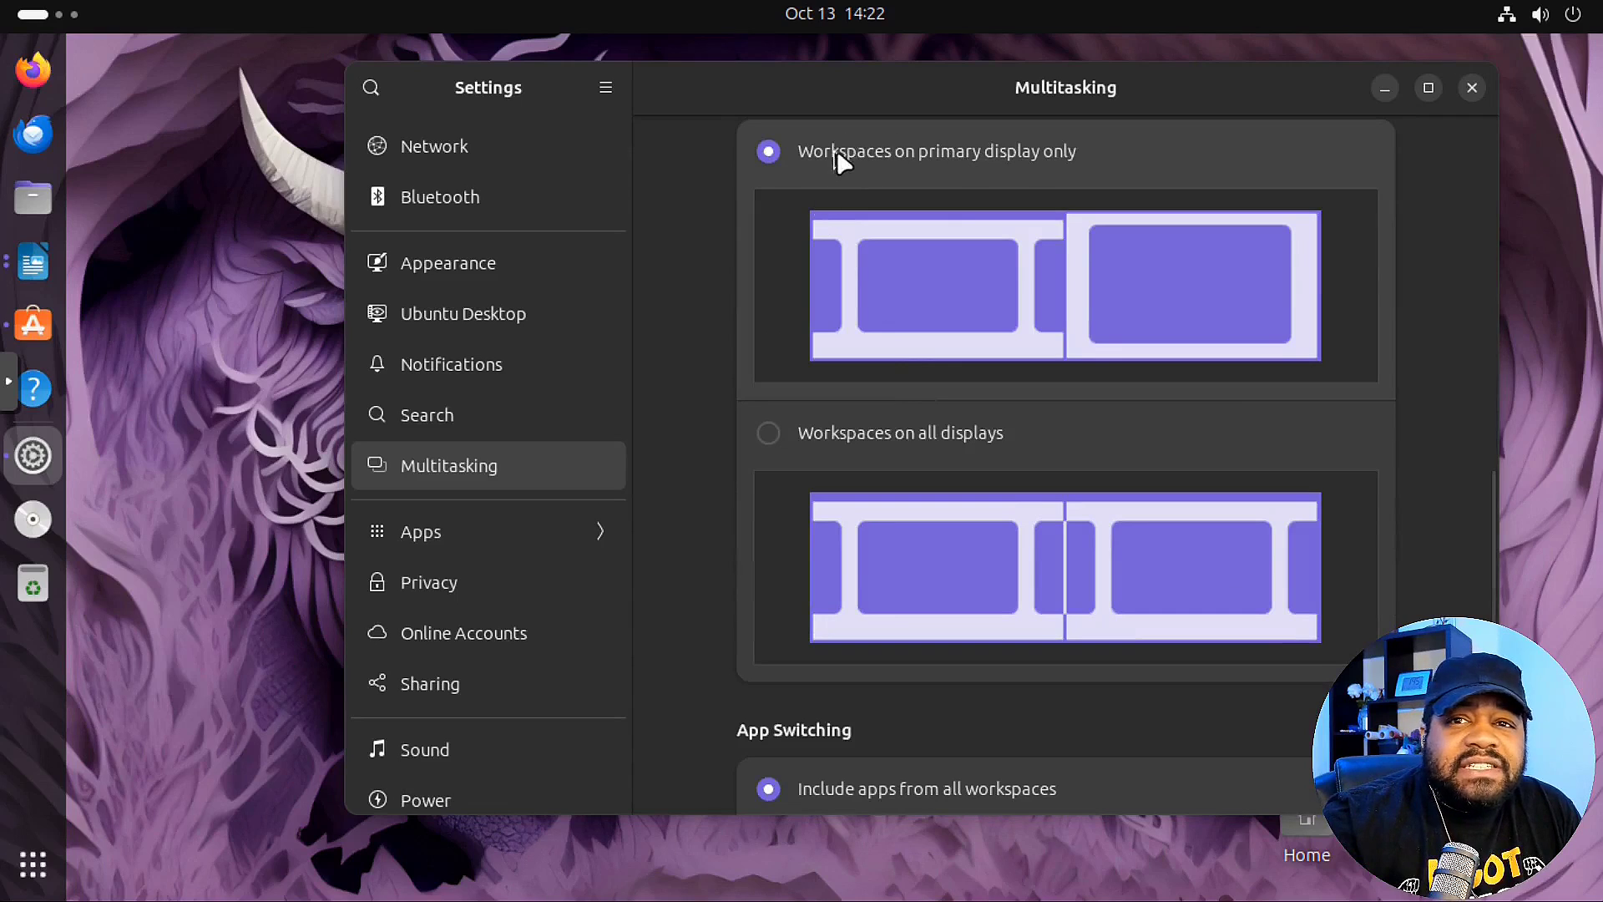
{"action": "scroll", "coordinate": [963, 433], "scroll_direction": "down", "scroll_amount": 3}
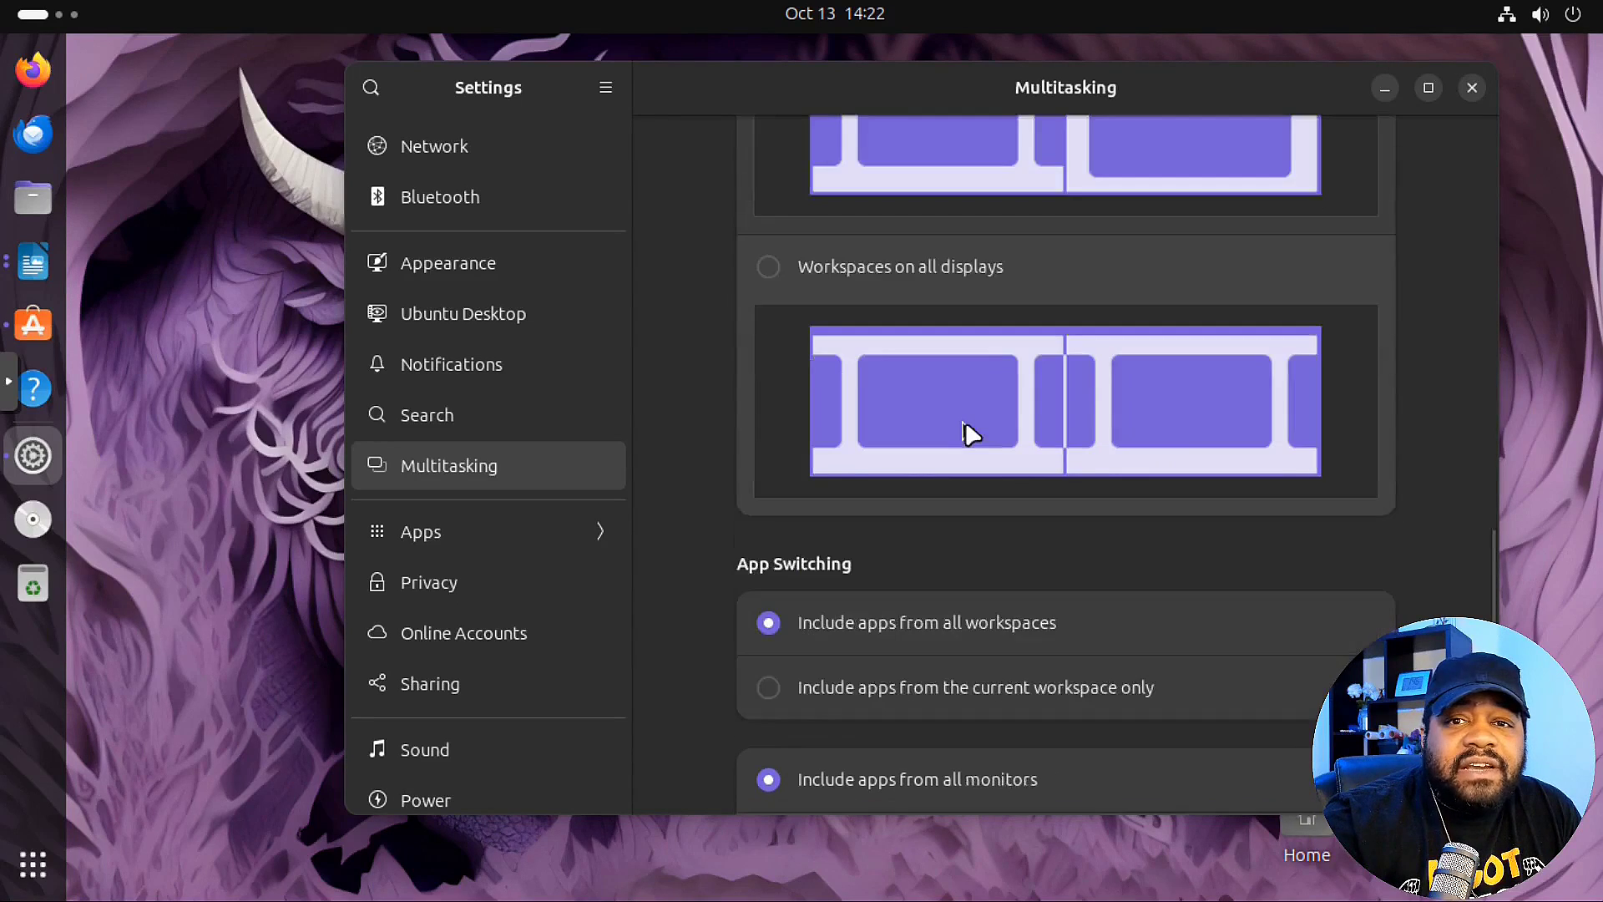
{"action": "scroll", "coordinate": [963, 434], "scroll_direction": "up", "scroll_amount": 4}
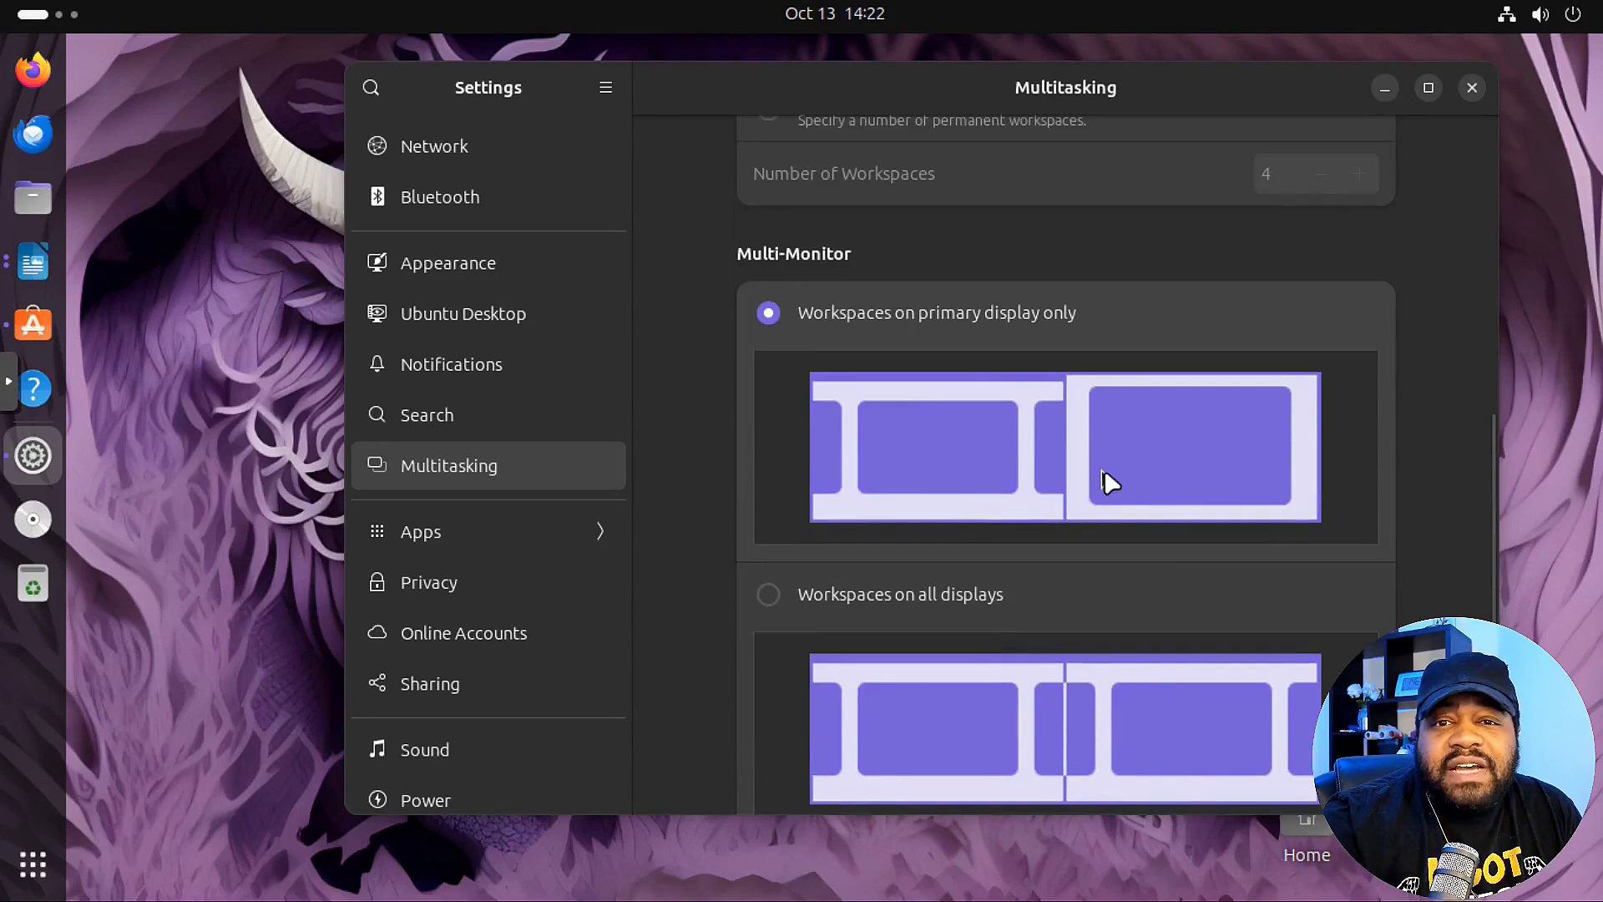
- Scroll the Settings sidebar down to reach the About page
{"action": "scroll", "coordinate": [1103, 470], "scroll_direction": "down", "scroll_amount": 4}
{"action": "scroll", "coordinate": [972, 483], "scroll_direction": "up", "scroll_amount": 3}
{"action": "scroll", "coordinate": [974, 489], "scroll_direction": "down", "scroll_amount": 3}
{"action": "scroll", "coordinate": [972, 483], "scroll_direction": "down", "scroll_amount": 2}
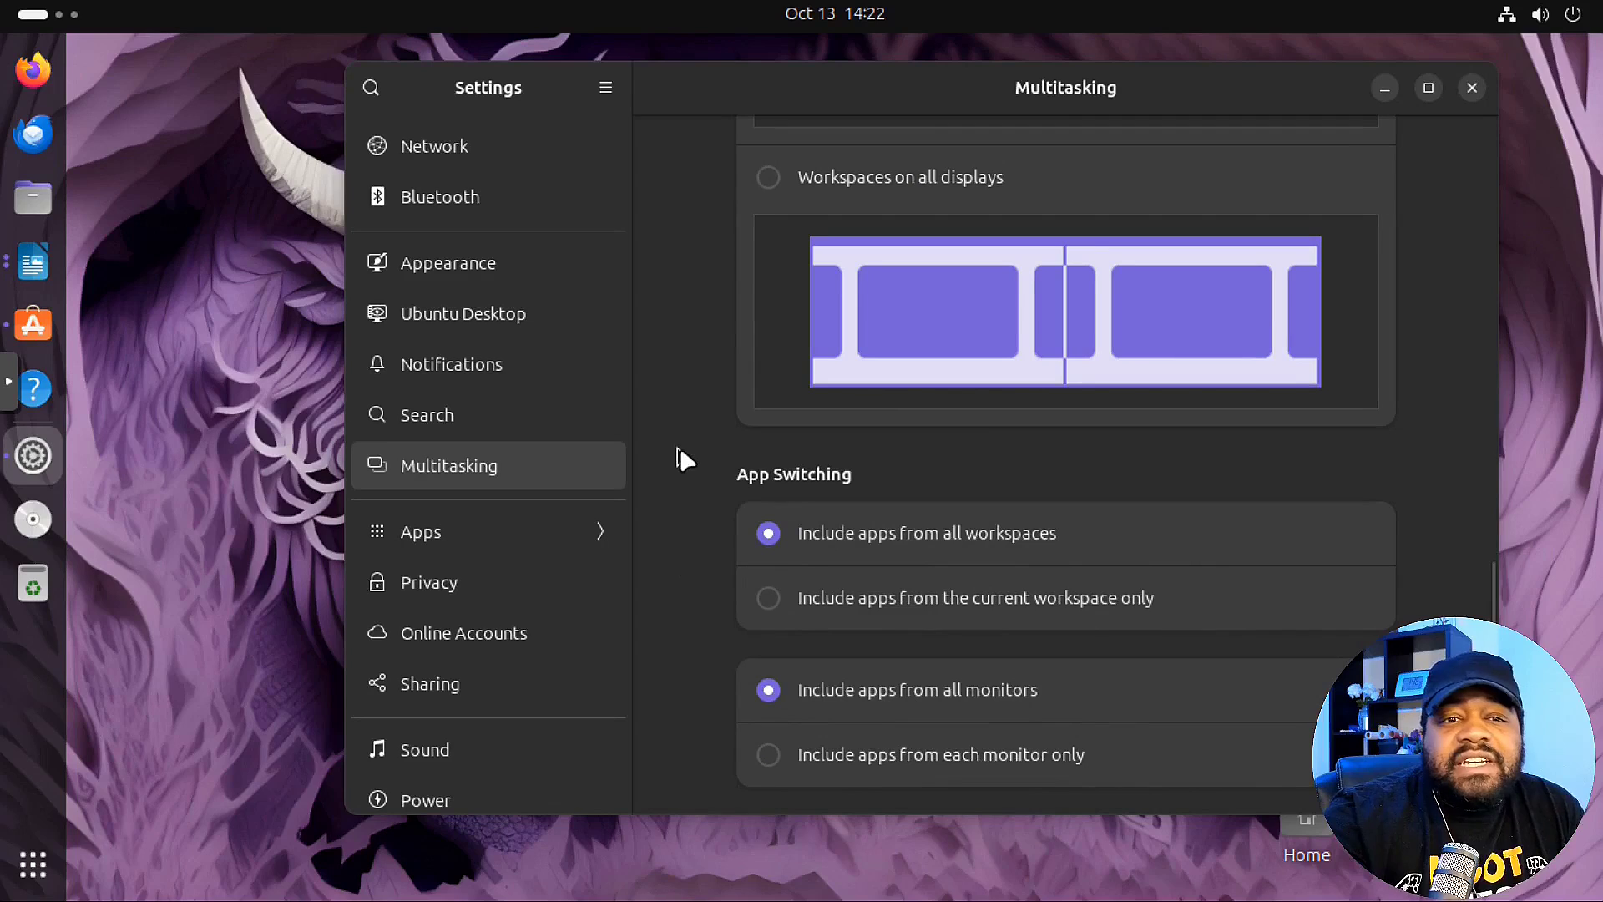
{"action": "scroll", "coordinate": [533, 601], "scroll_direction": "down", "scroll_amount": 5}
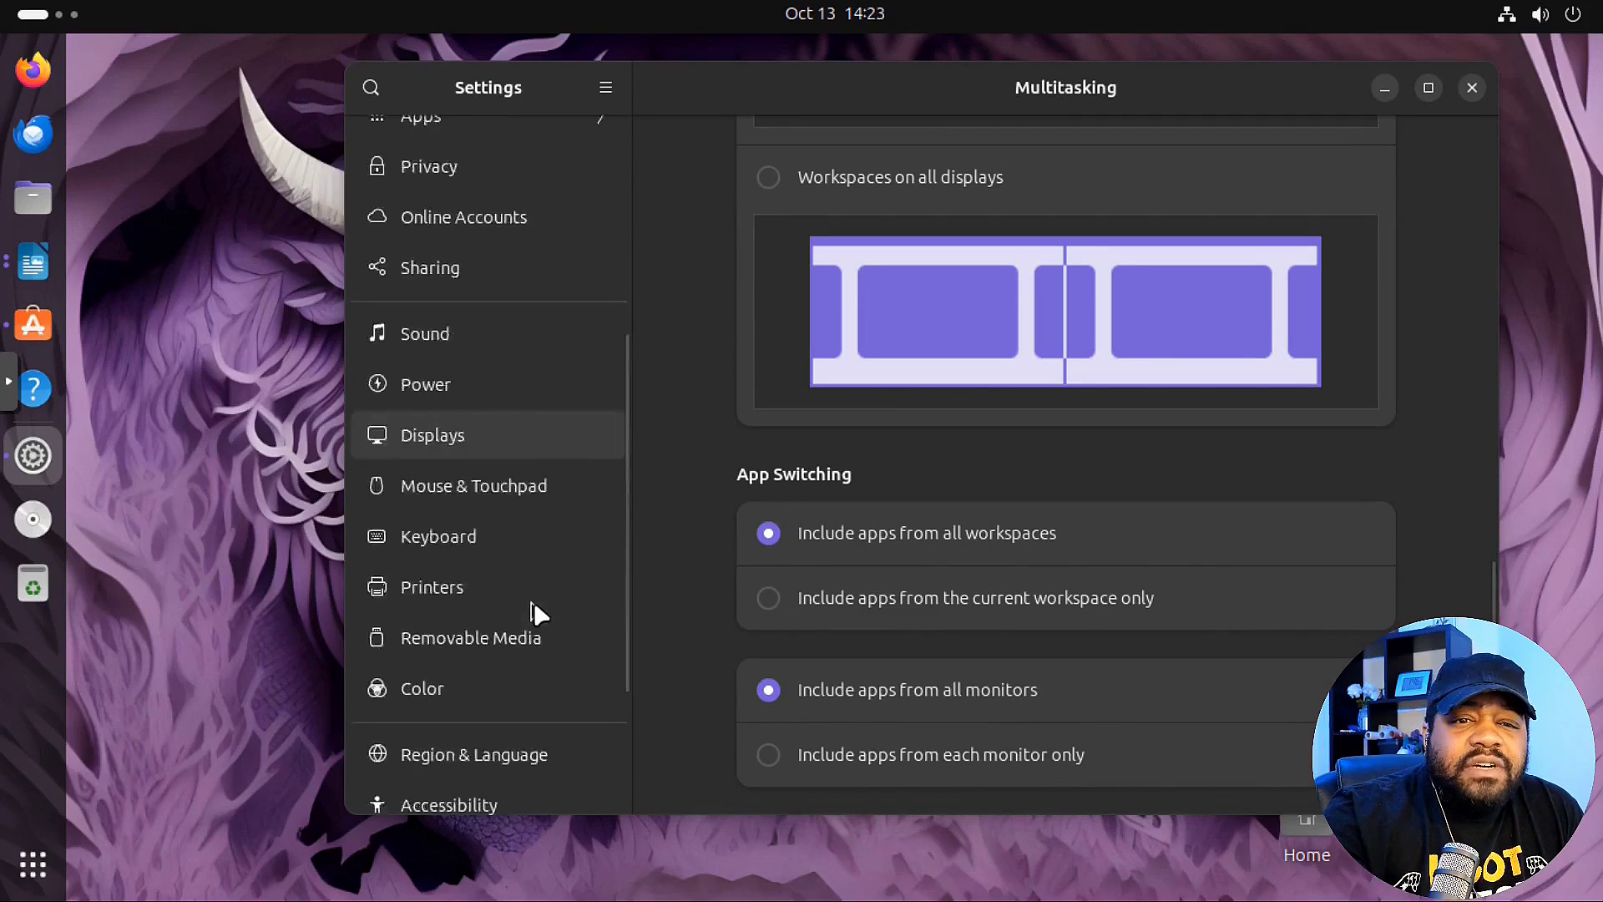
{"action": "scroll", "coordinate": [534, 613], "scroll_direction": "down", "scroll_amount": 3}
{"action": "left_click", "coordinate": [463, 782]}
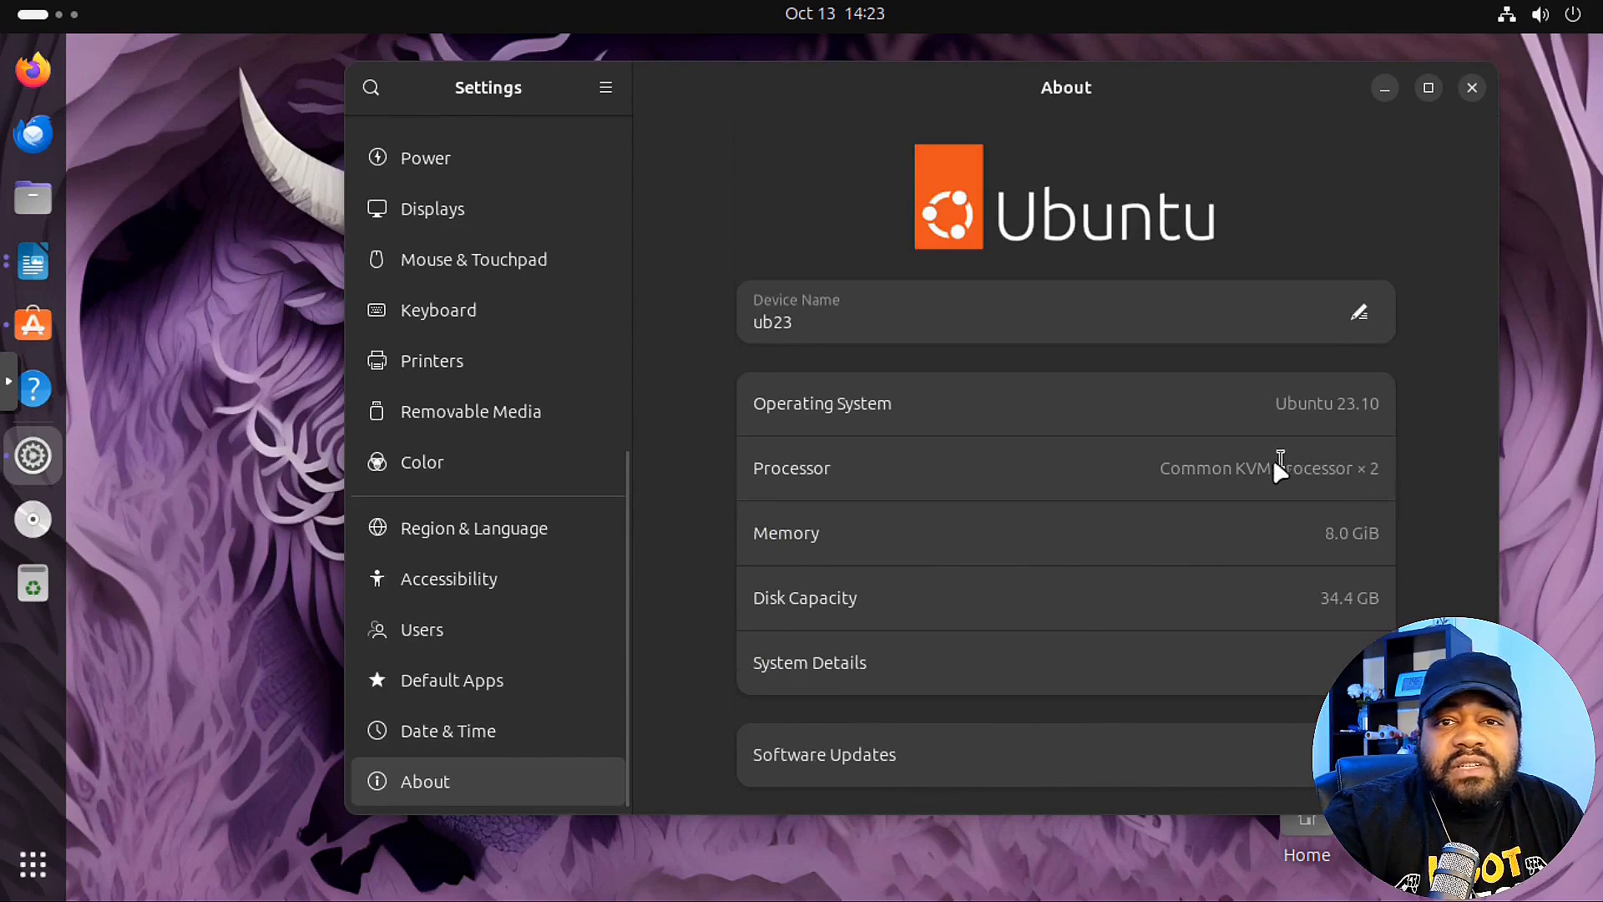
{"action": "left_click", "coordinate": [964, 659]}
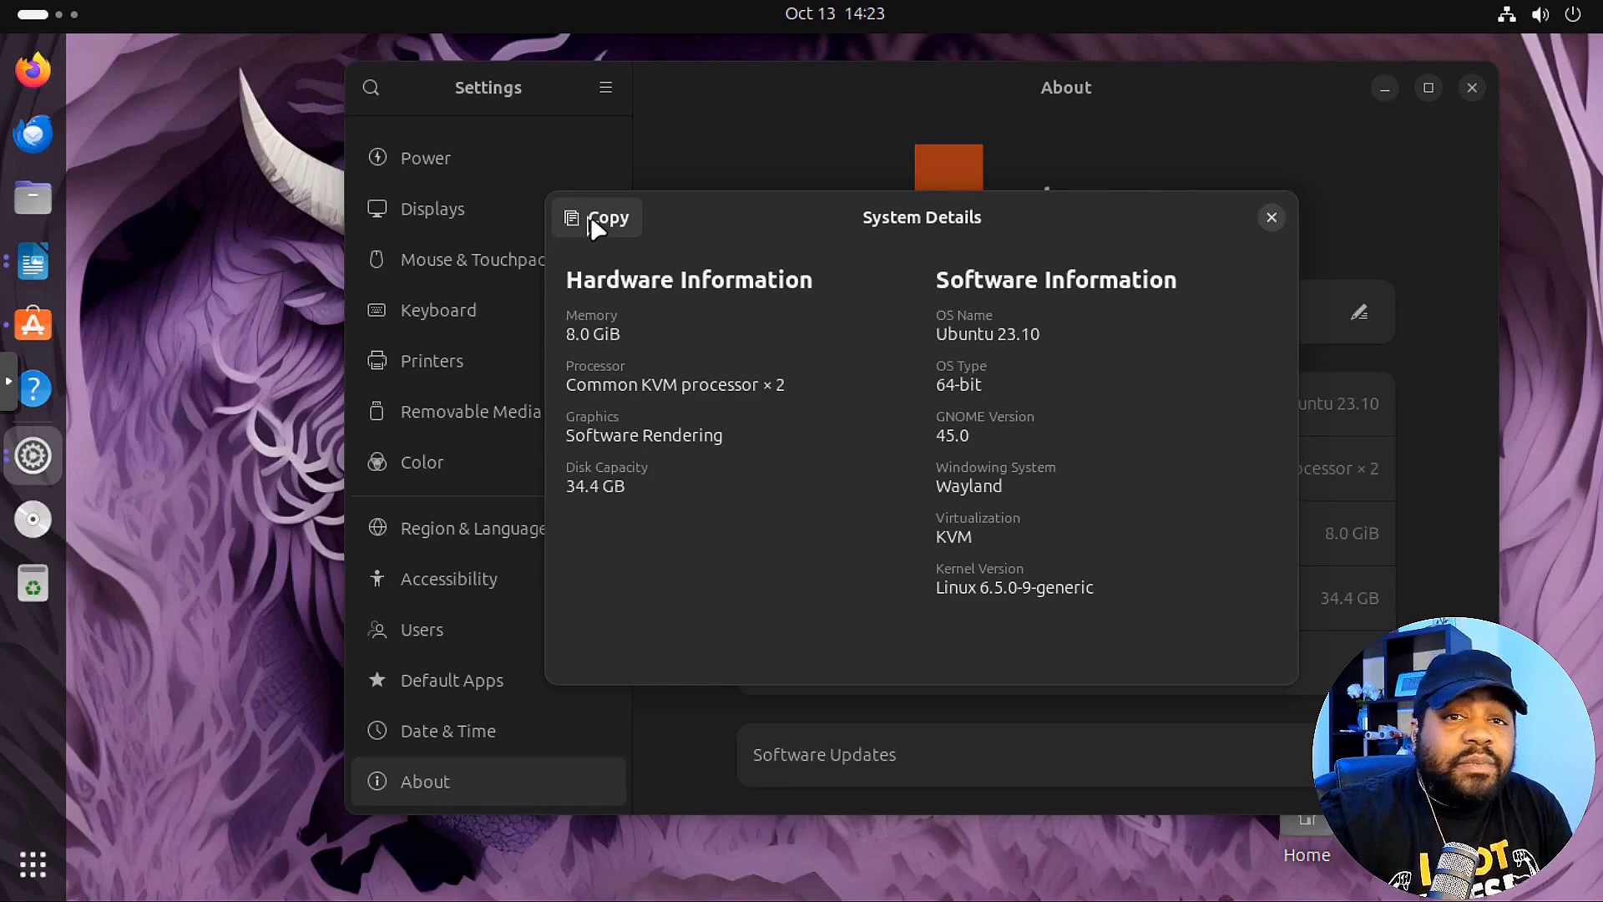
{"action": "left_click", "coordinate": [1272, 219]}
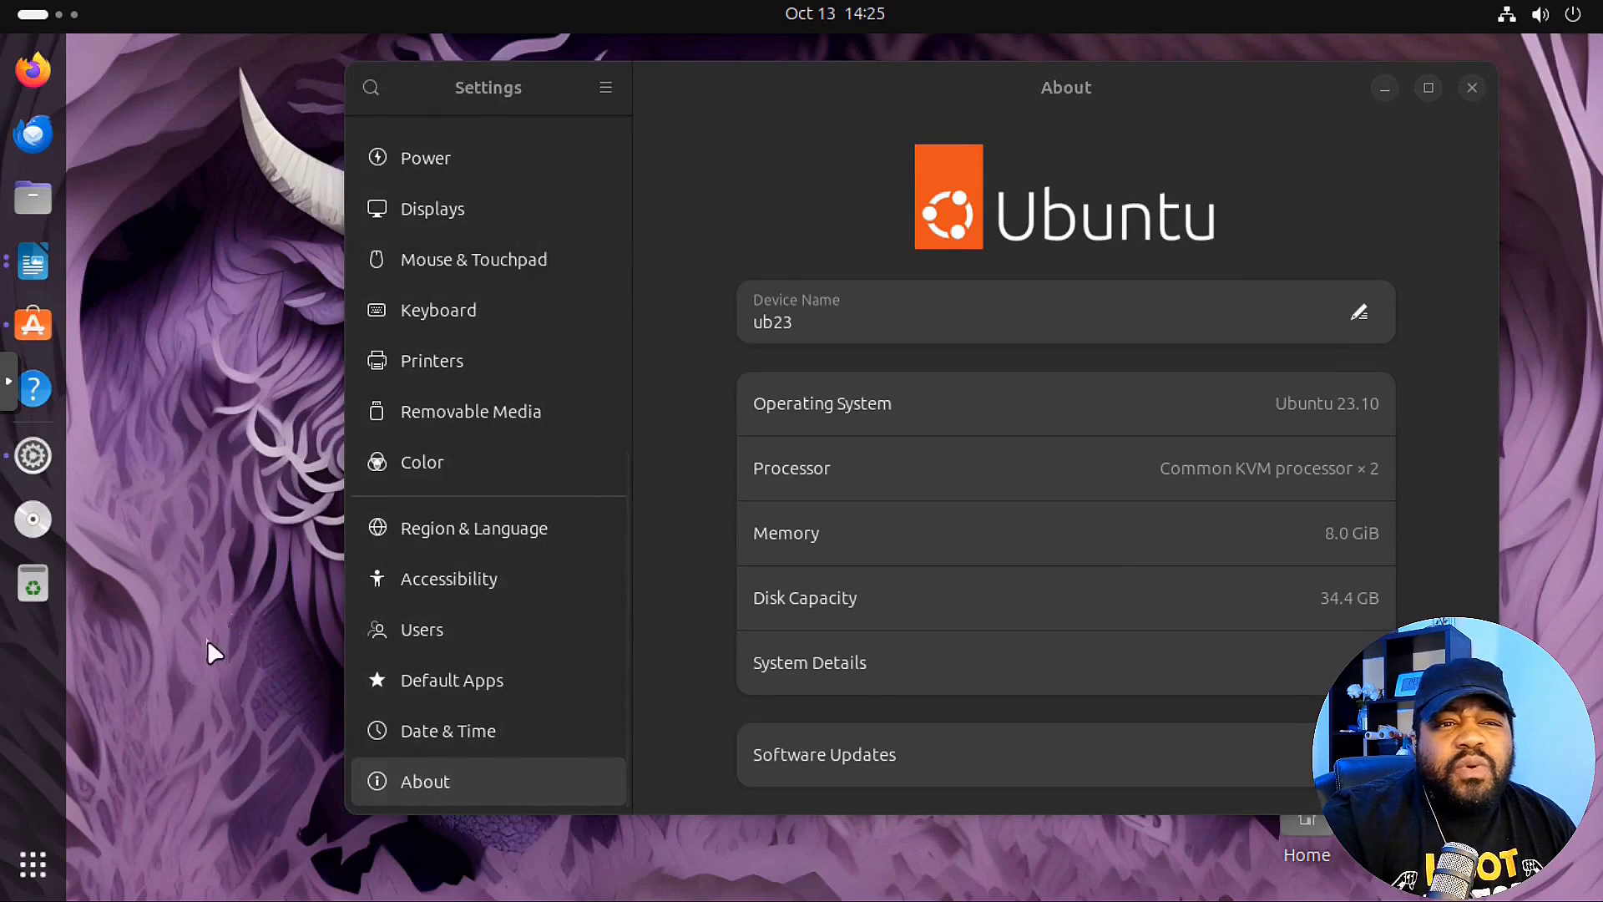
{"action": "left_click", "coordinate": [44, 856]}
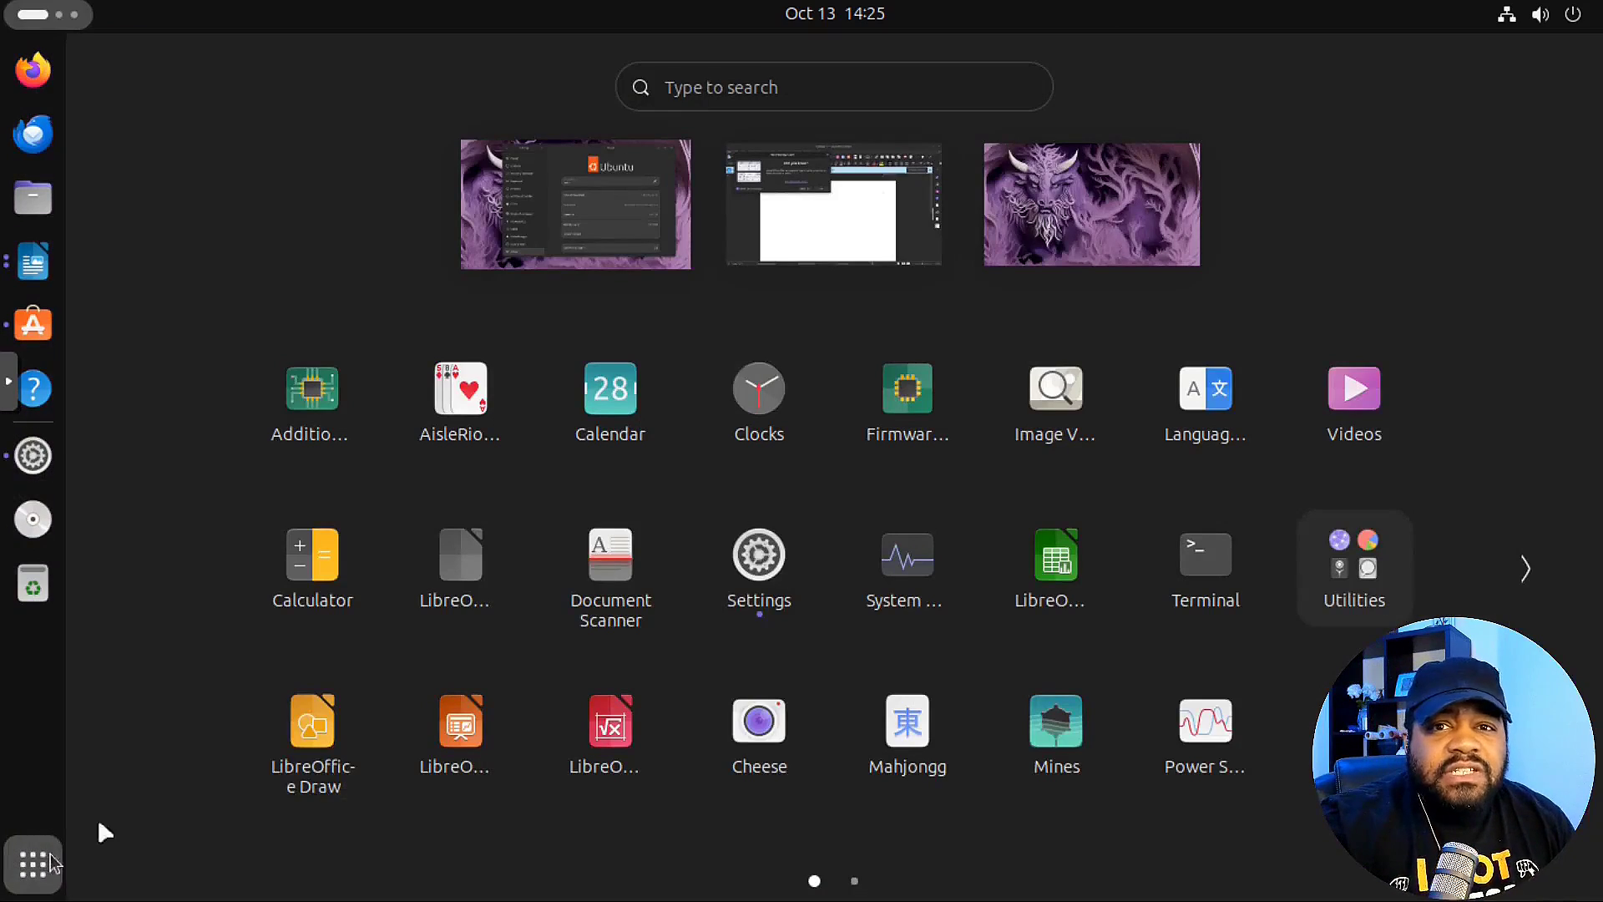
{"action": "left_click", "coordinate": [890, 404]}
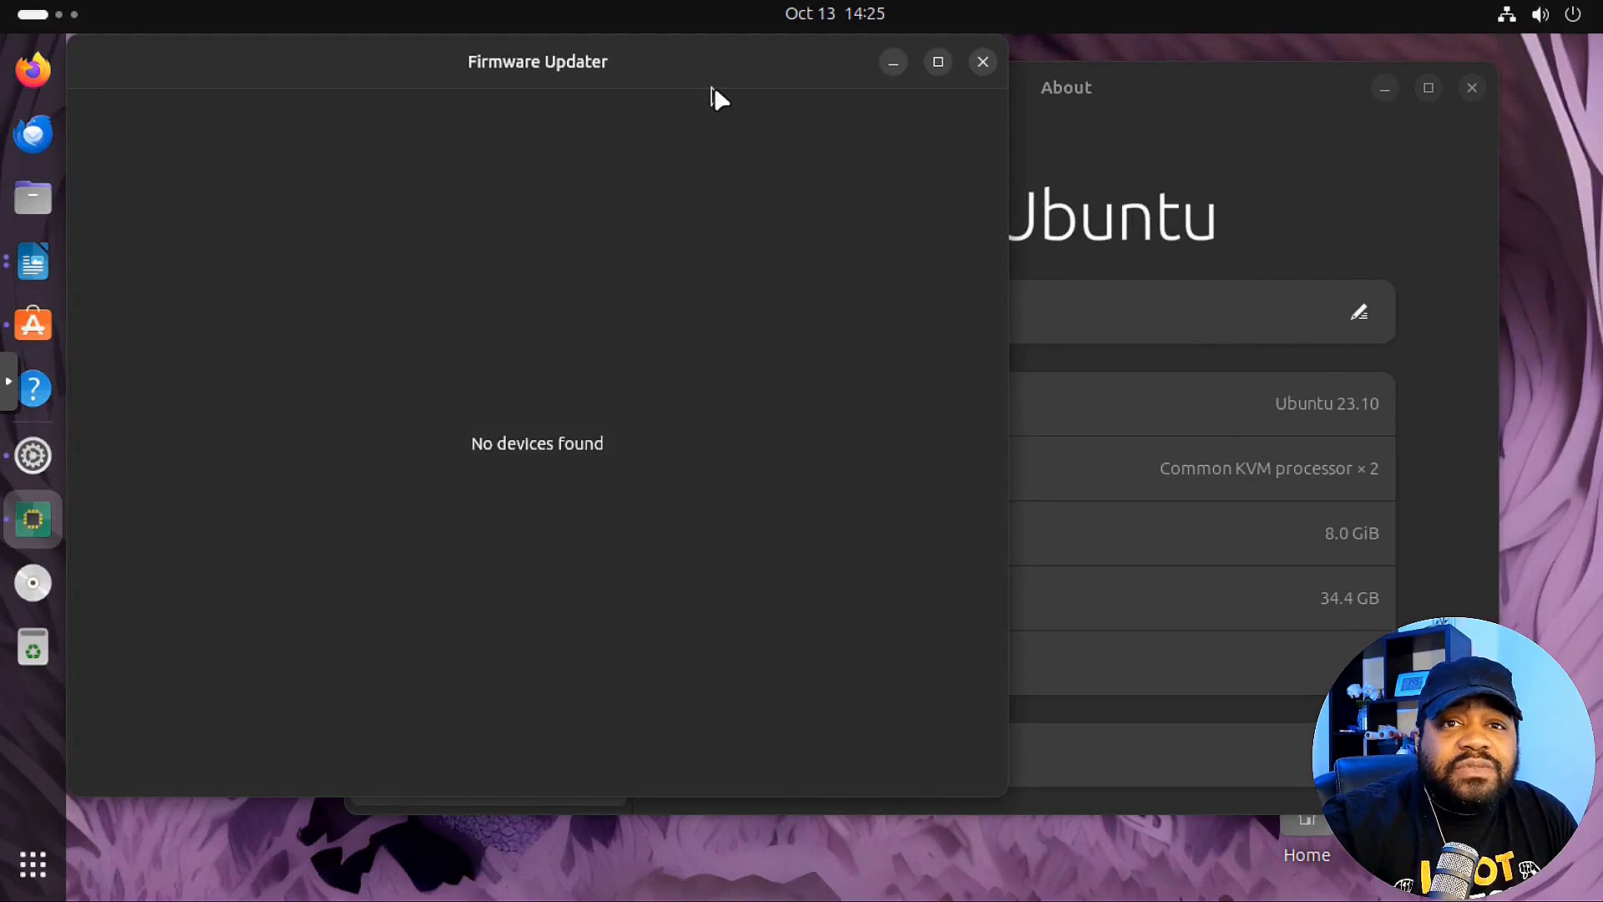
{"action": "left_click_drag", "start_coordinate": [705, 73], "coordinate": [820, 147]}
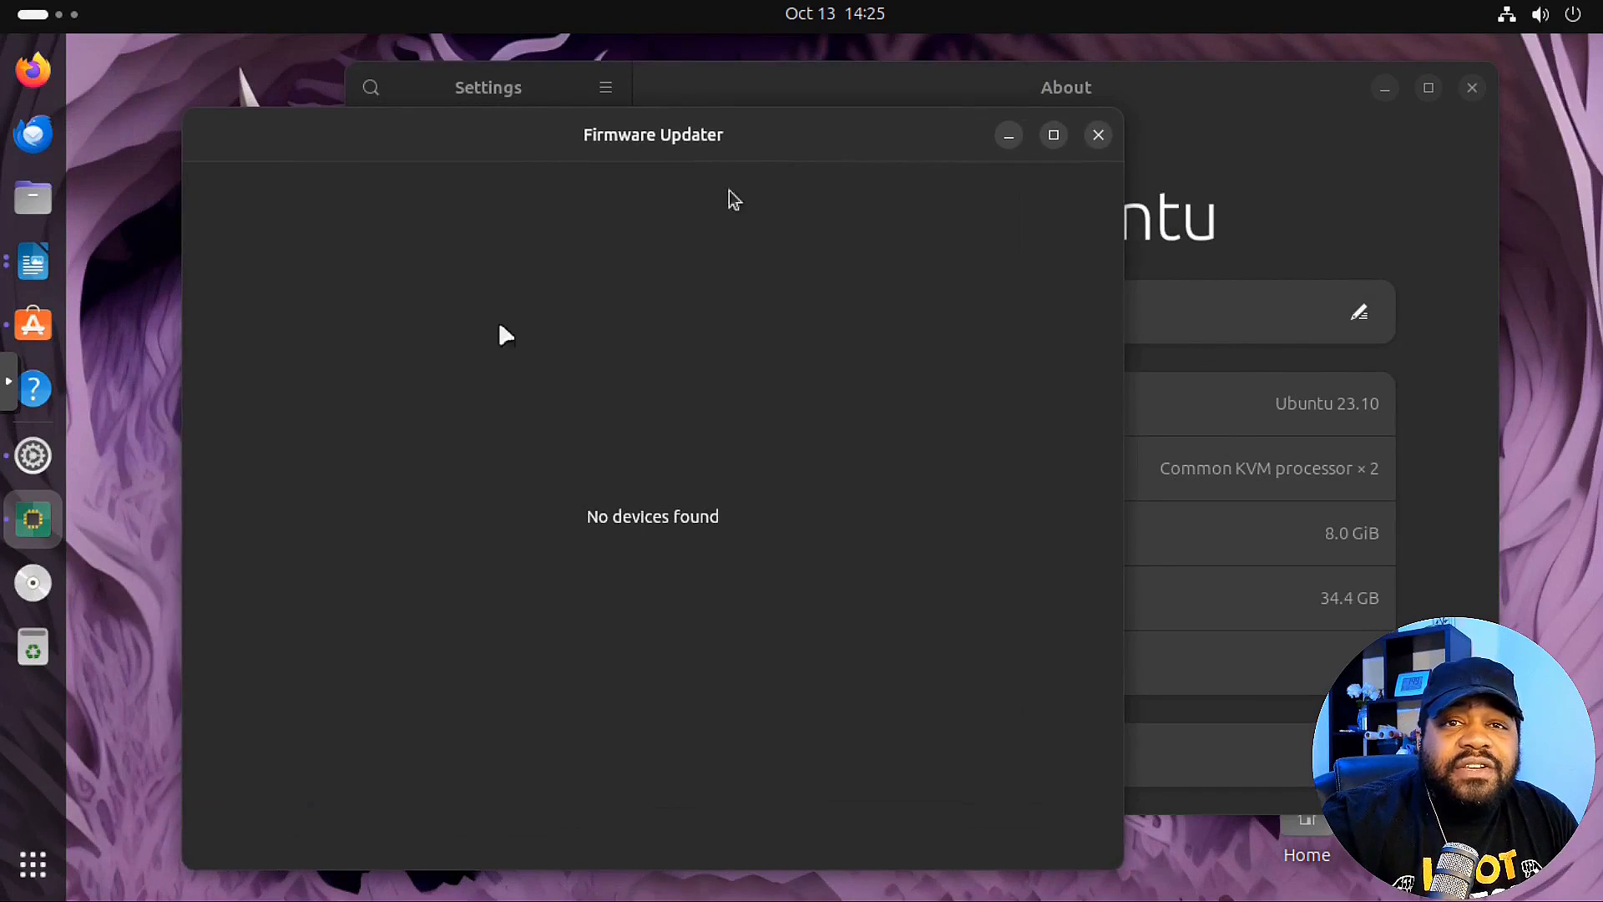
{"action": "left_click", "coordinate": [1099, 135]}
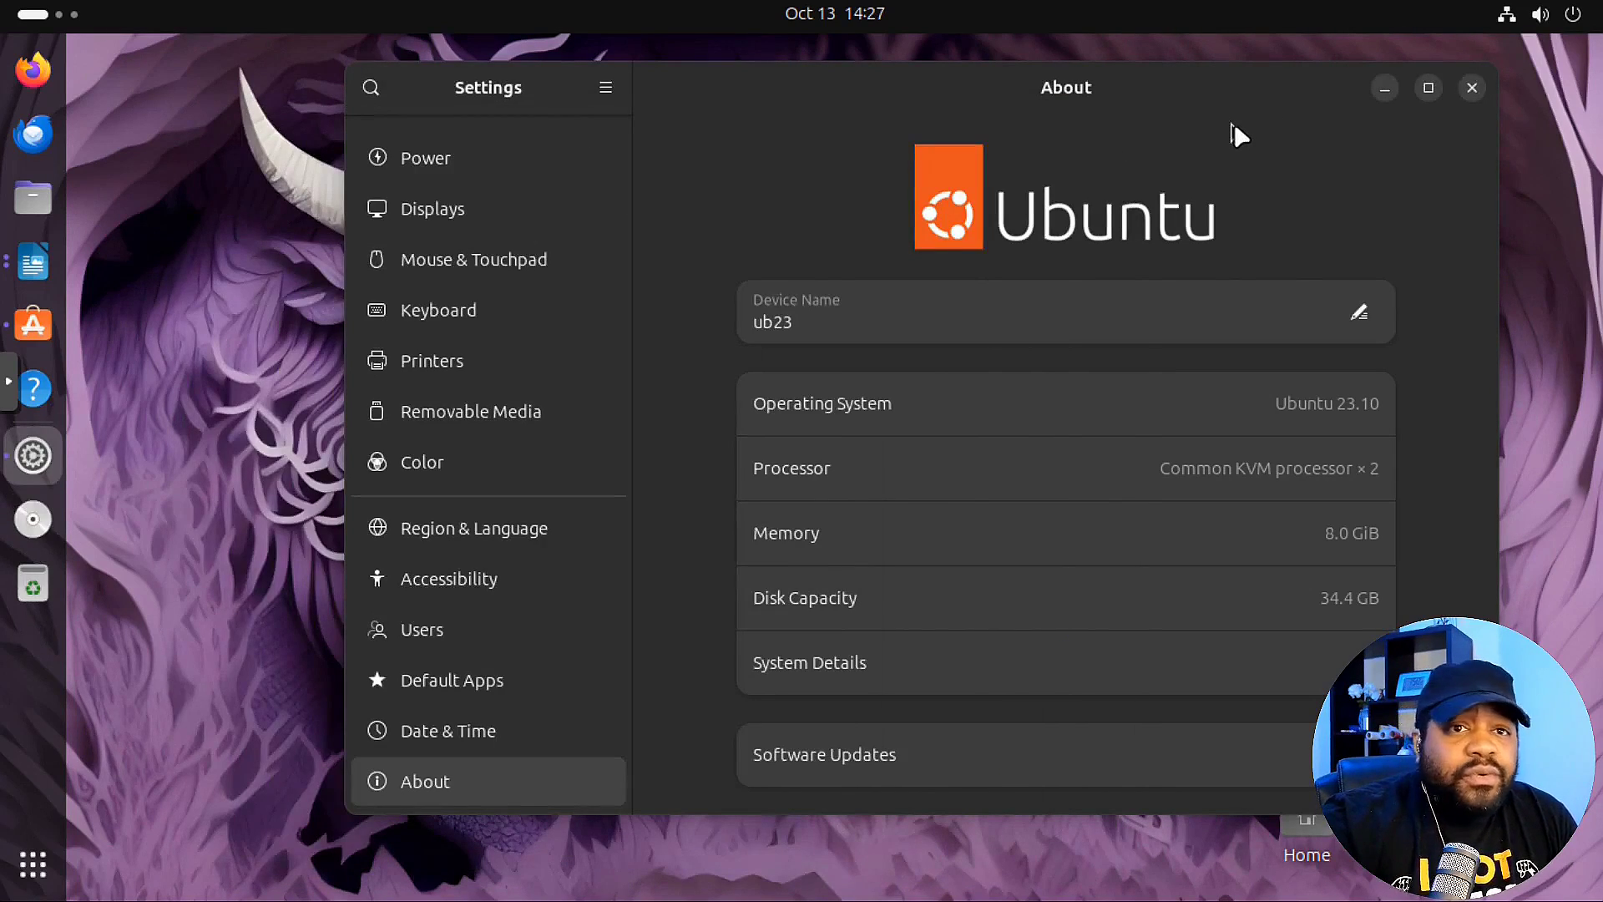
- Close the GNOME Settings window, leaving the bare minotaur-wallpaper desktop
{"action": "left_click", "coordinate": [1475, 88]}
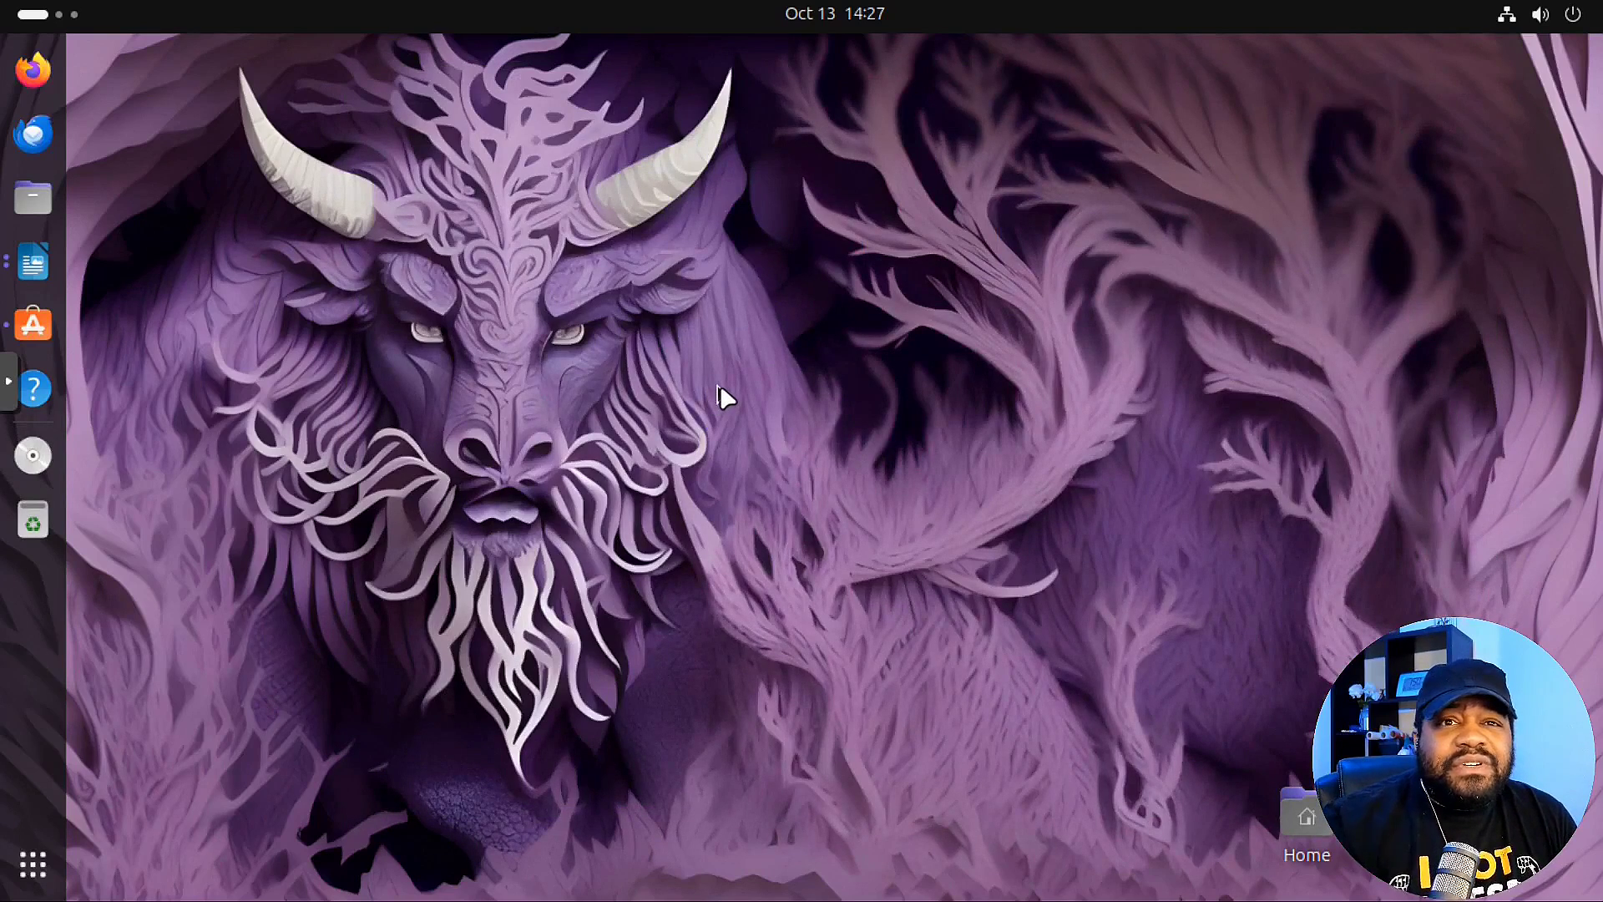